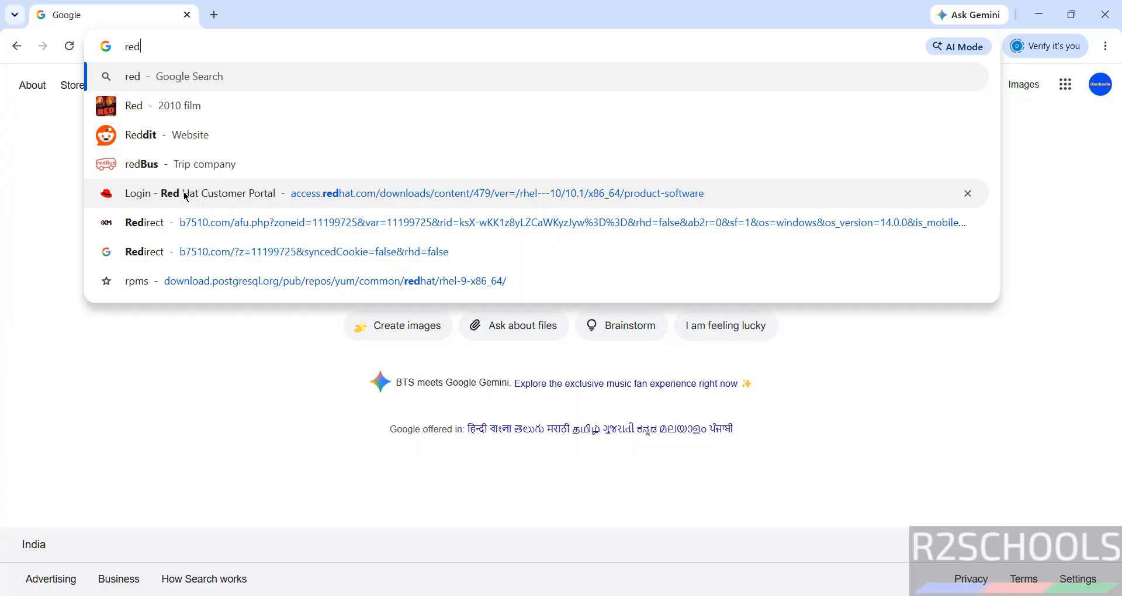
Step: Pick the Red Hat Customer Portal suggestion for 'red' to load the Red Hat account login page
click(185, 195)
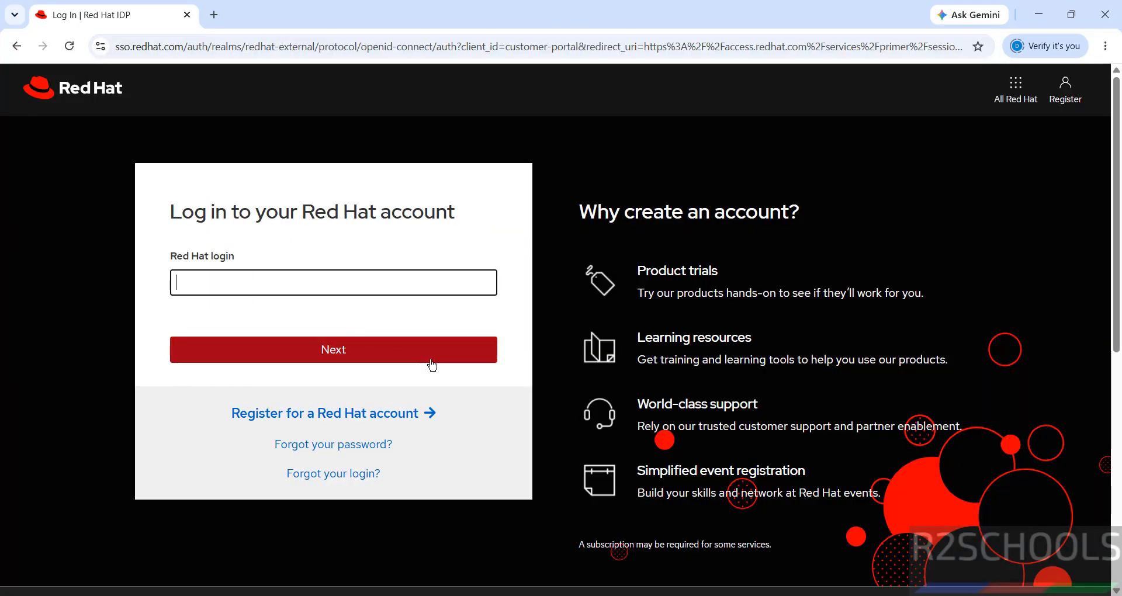
Step: Start a new Red Hat account registration and select the entered login ID
click(286, 418)
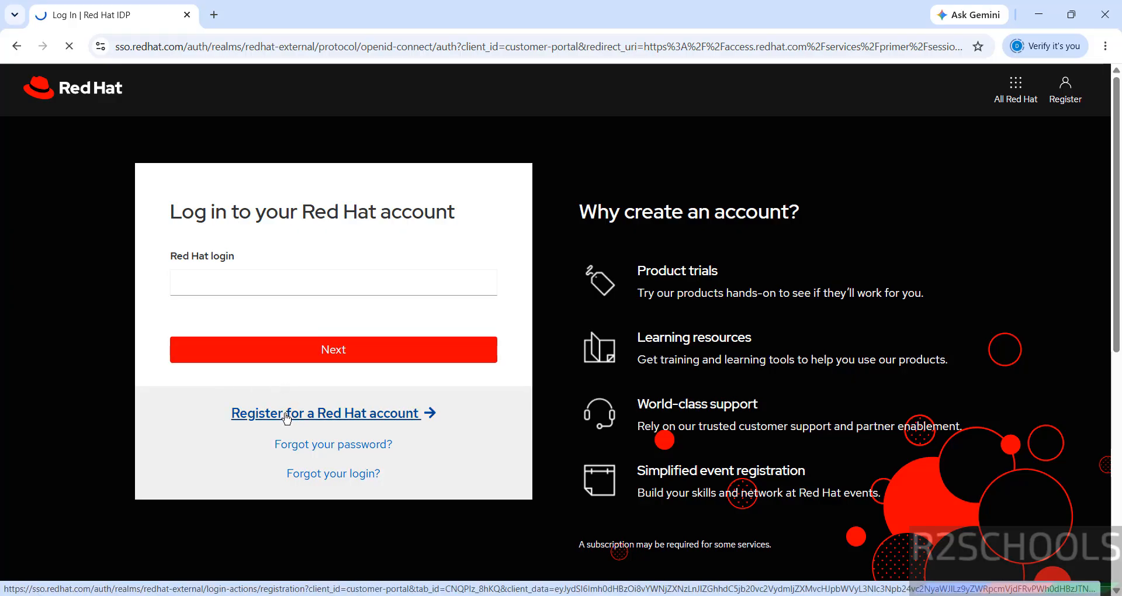
scroll(1103, 361, down, 10)
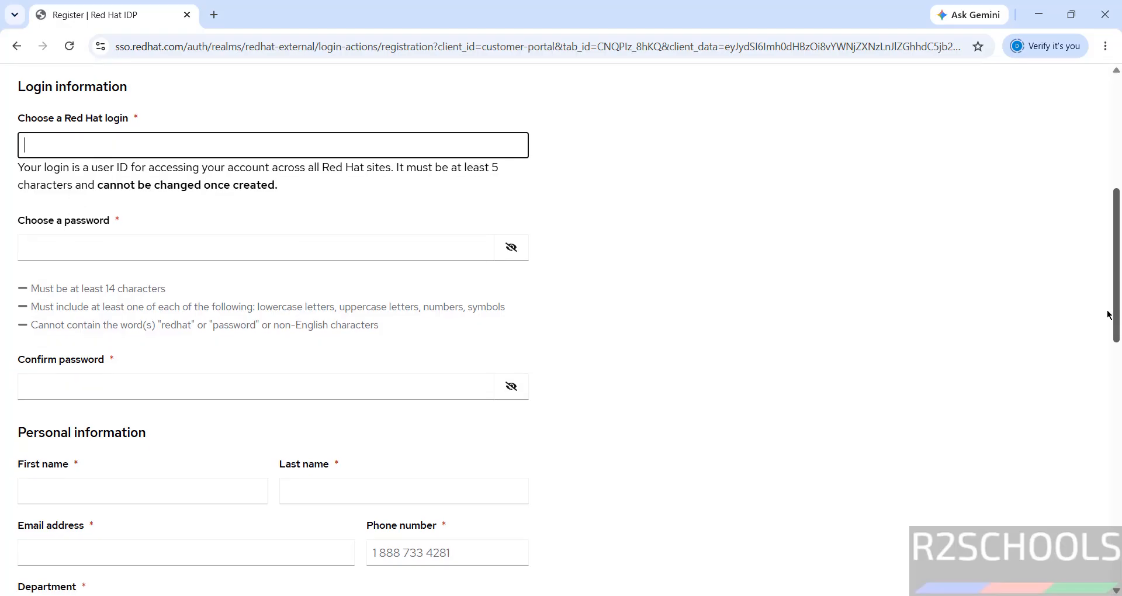
scroll(1103, 360, up, 4)
scroll(1103, 360, up, 7)
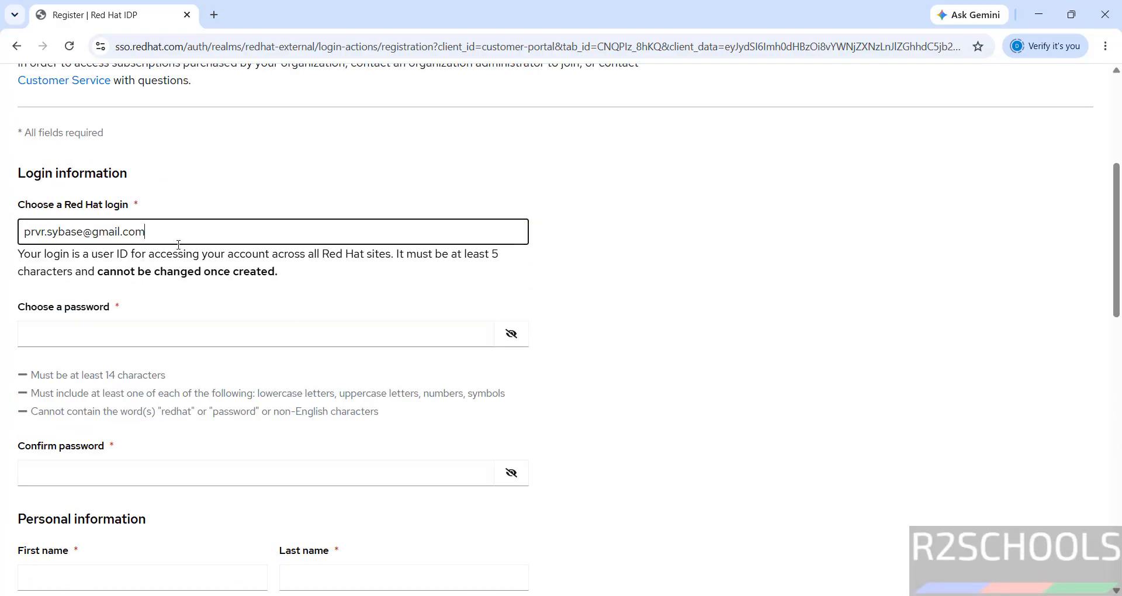
drag(149, 232, 19, 219)
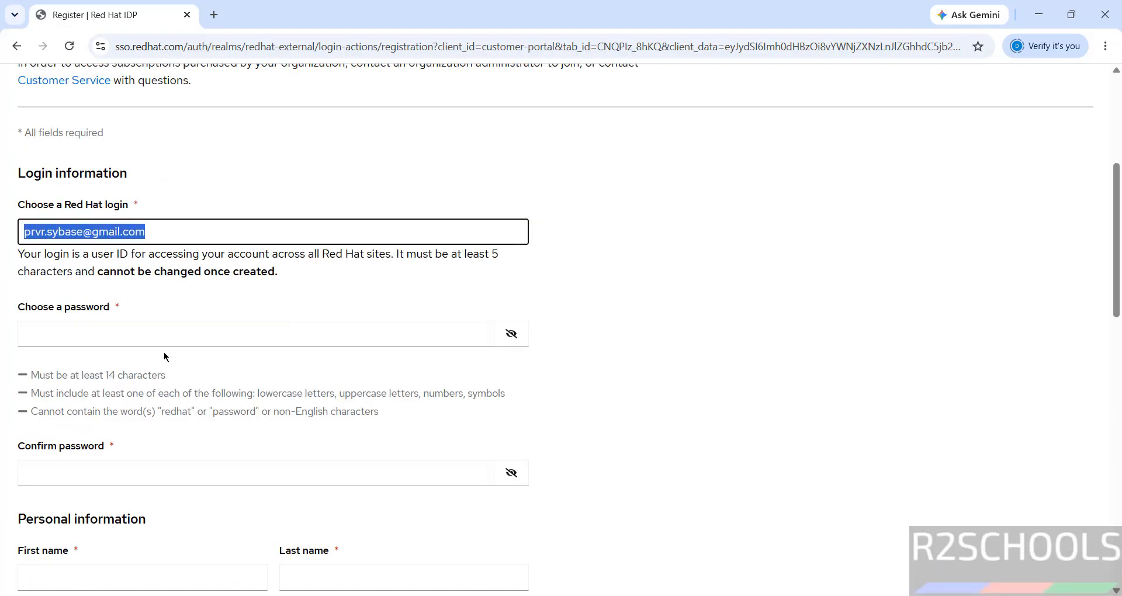
Step: Enter a strong account password and repeat it in the confirmation field
click(147, 337)
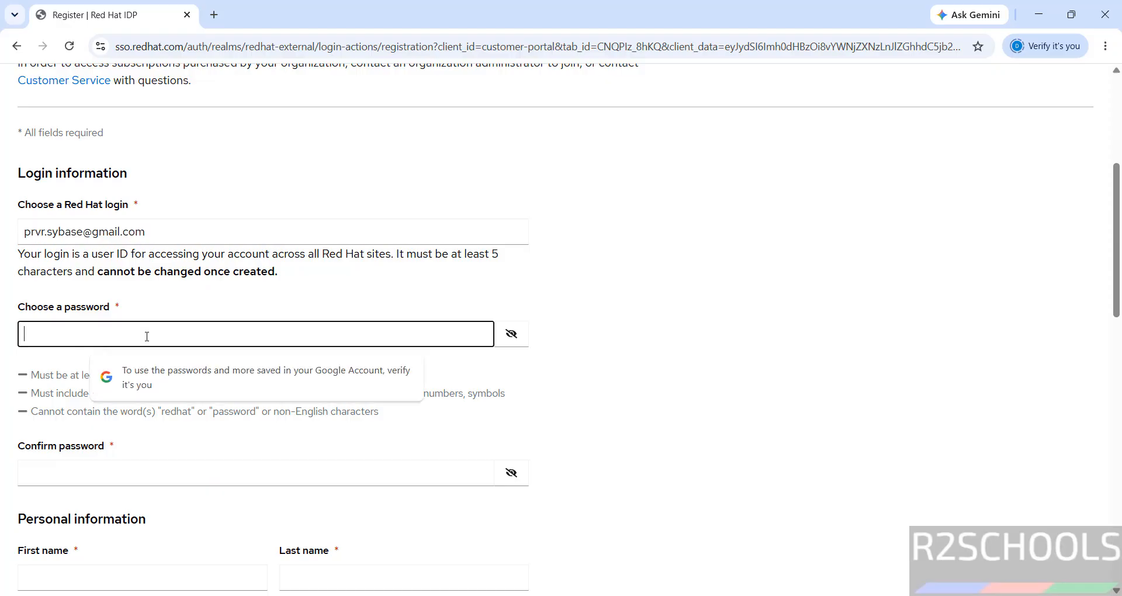
text(••••••)
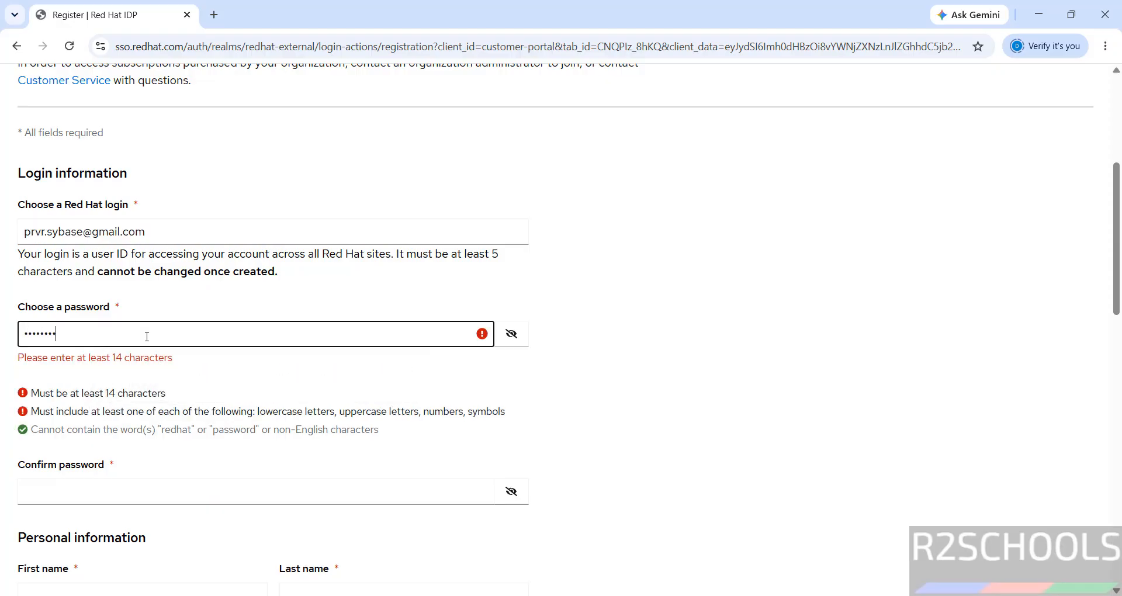
text(•••••••)
key(Tab)
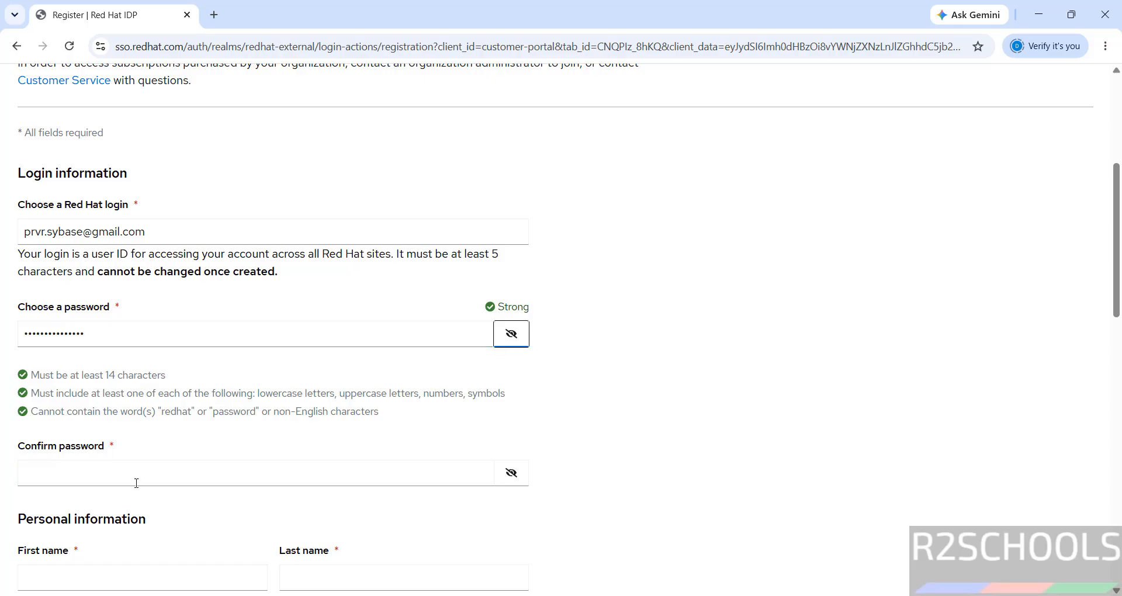
click(162, 463)
click(153, 473)
text(•••••)
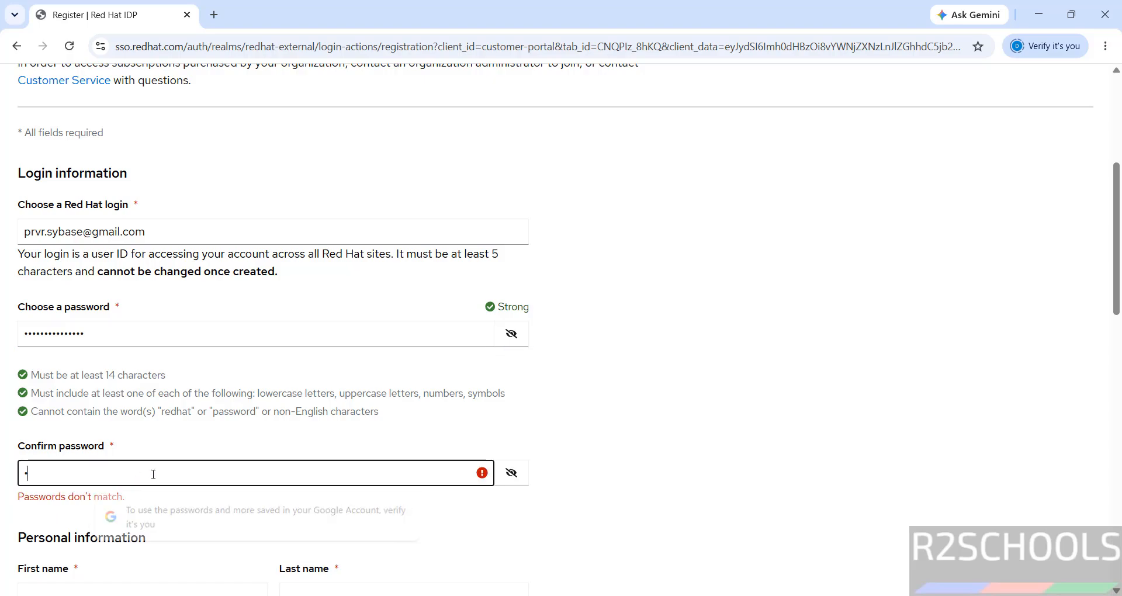
text(•••)
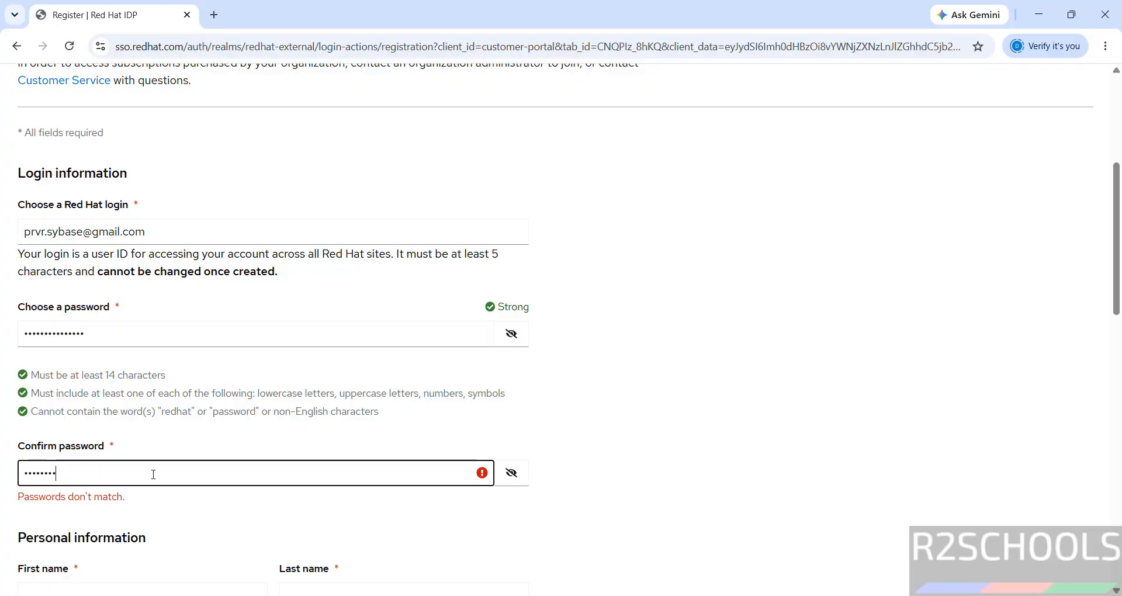
text(••••••)
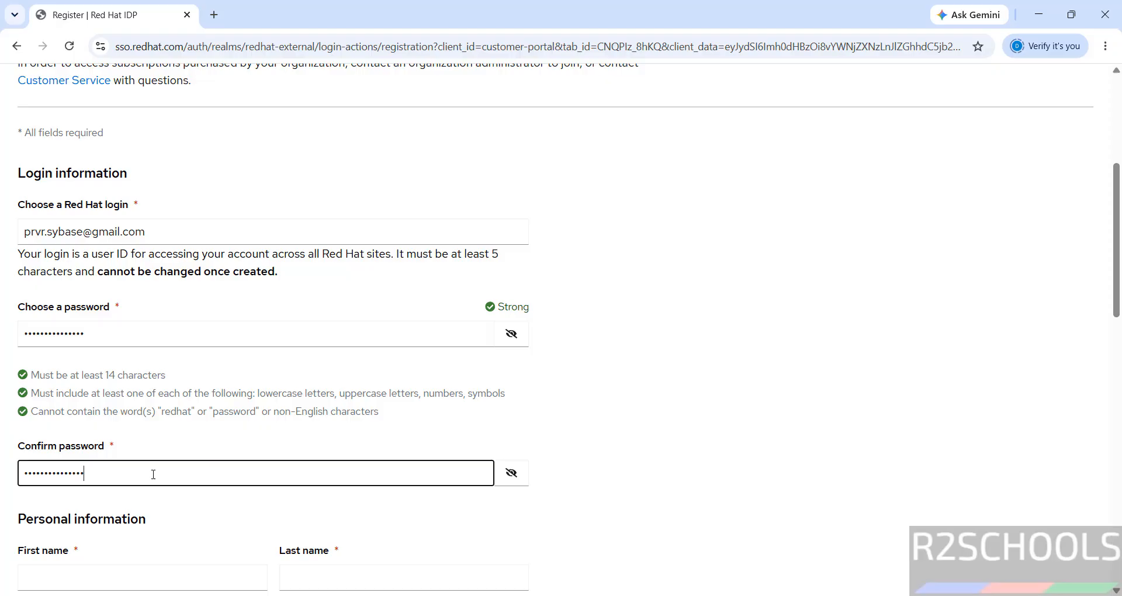
click(525, 521)
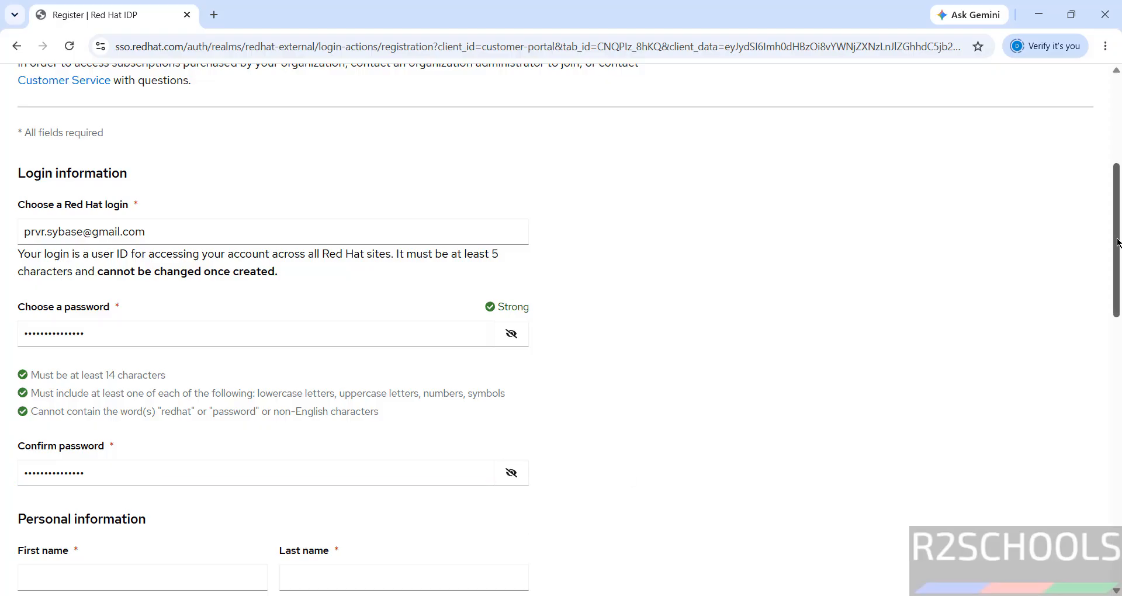
scroll(1118, 242, down, 5)
Step: Fill in First name from the saved suggestion and move to Last name
click(289, 281)
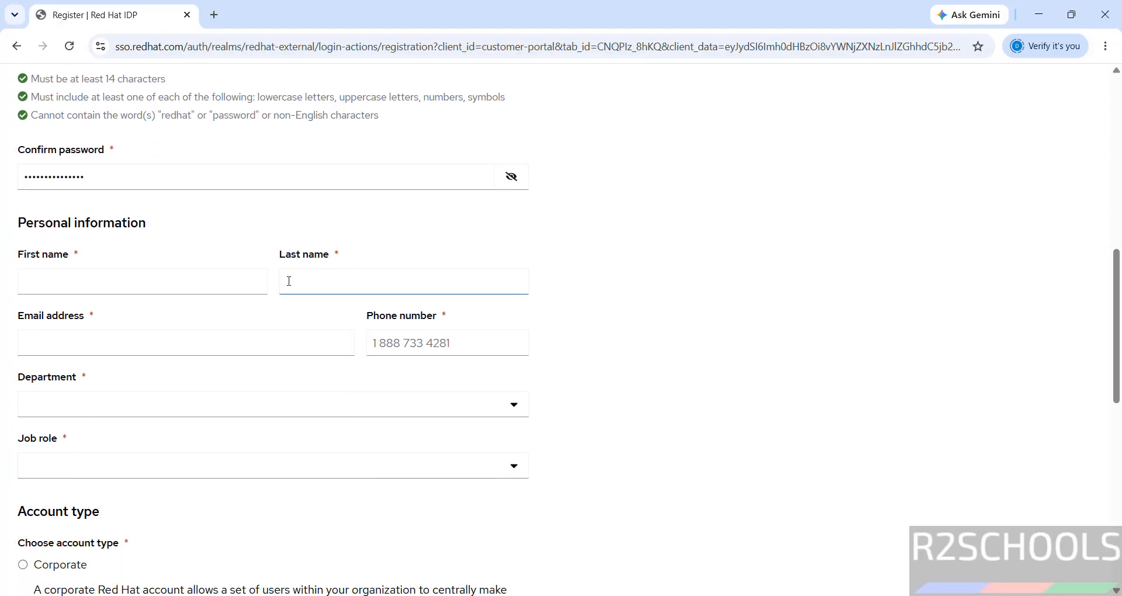
click(153, 279)
click(136, 334)
click(161, 283)
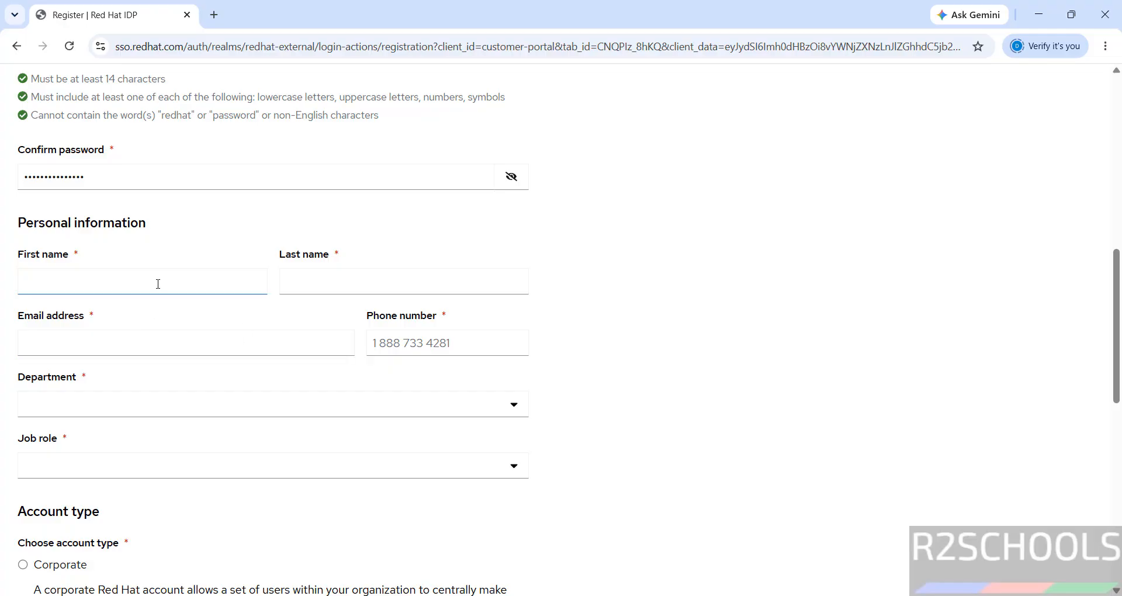
click(158, 284)
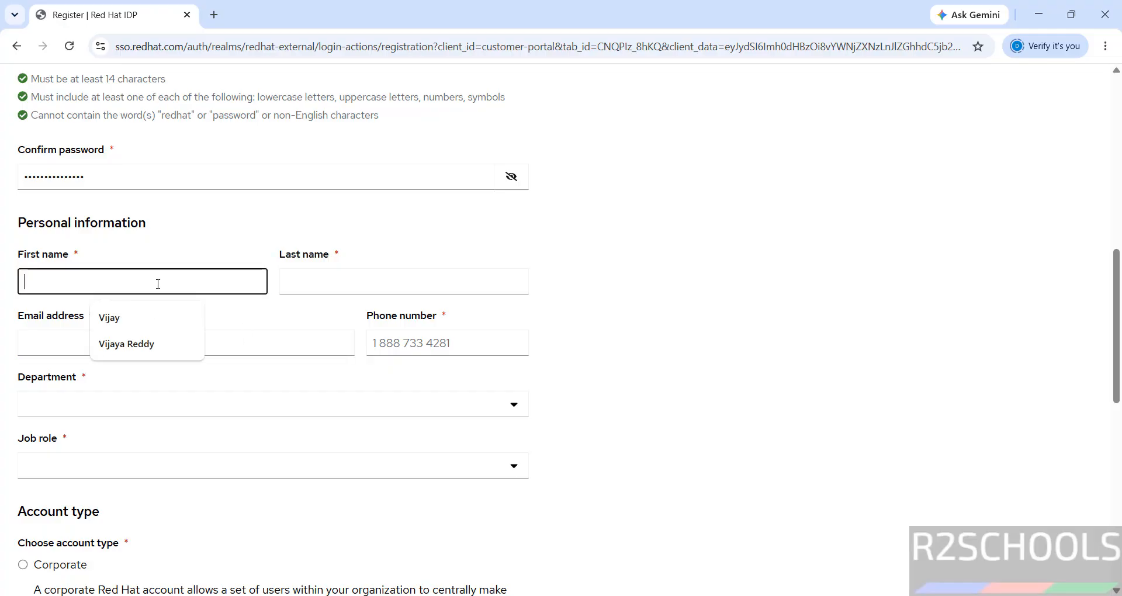
click(136, 344)
click(371, 284)
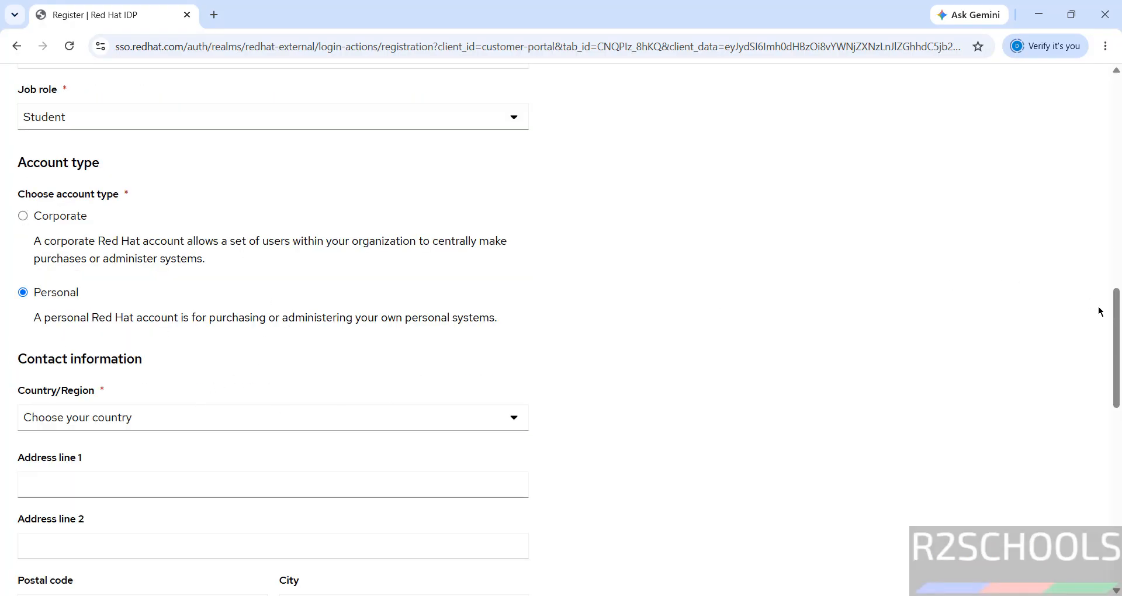
scroll(1116, 313, down, 3)
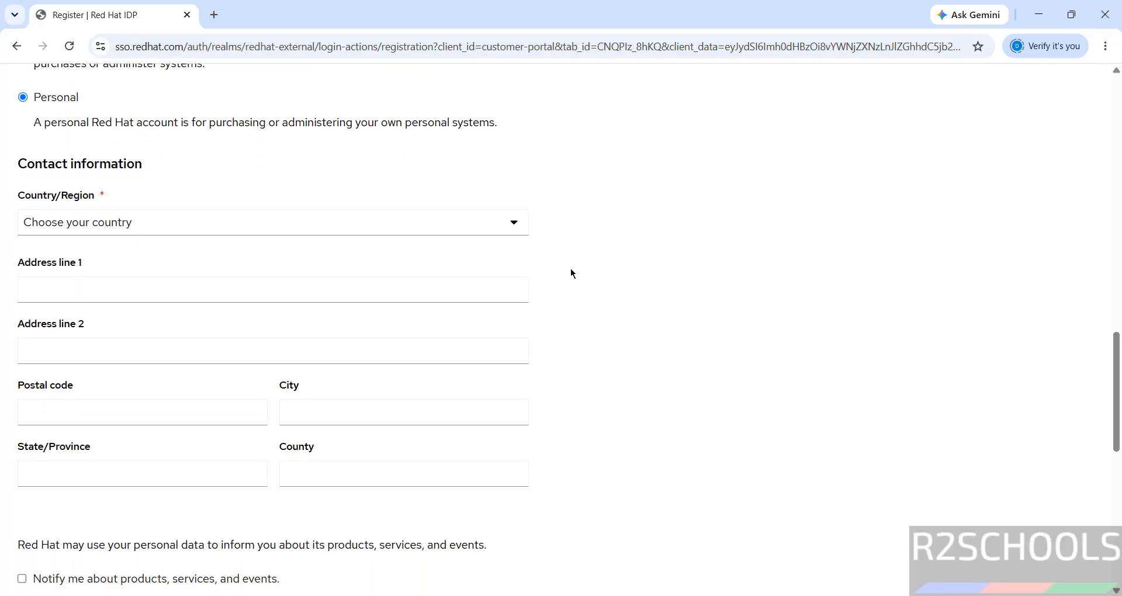
Step: Set the country to India and the state to Andhra Pradesh
click(475, 231)
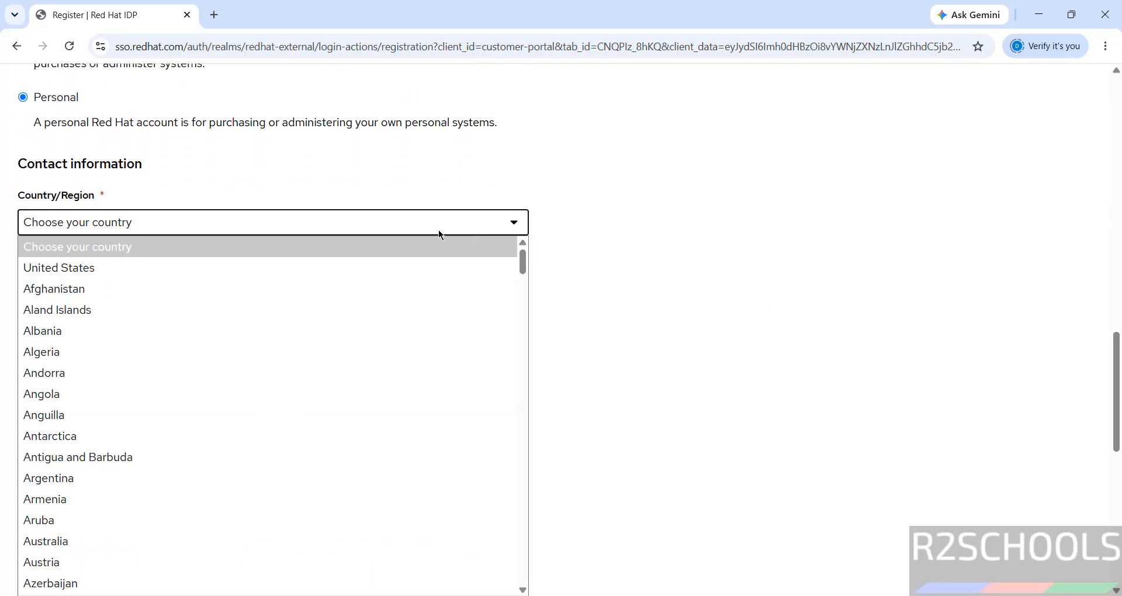
key(i)
key(n)
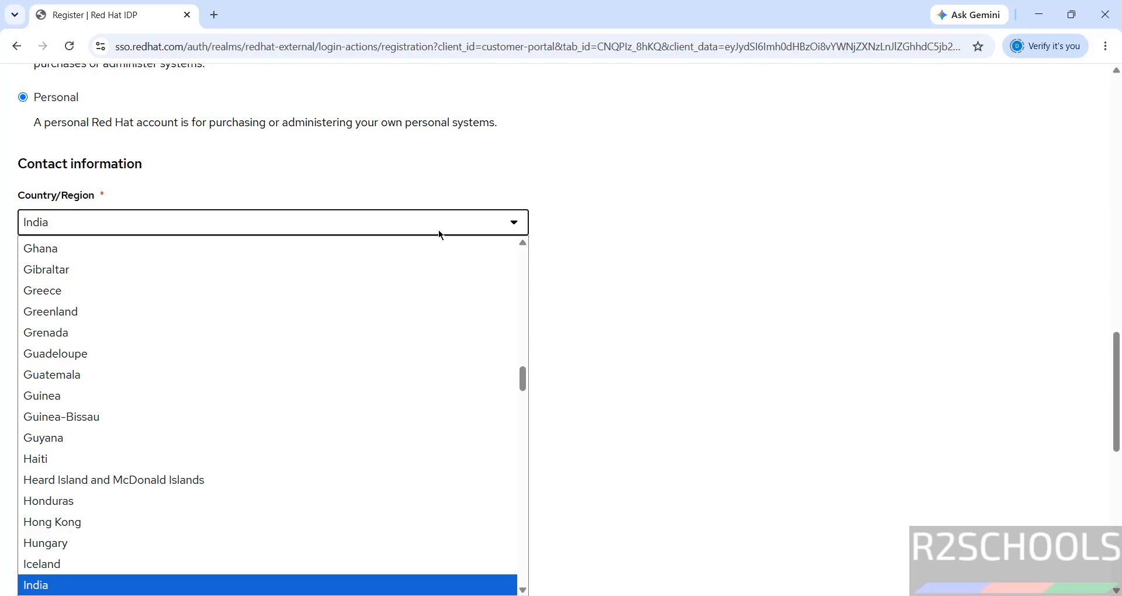
key(Return)
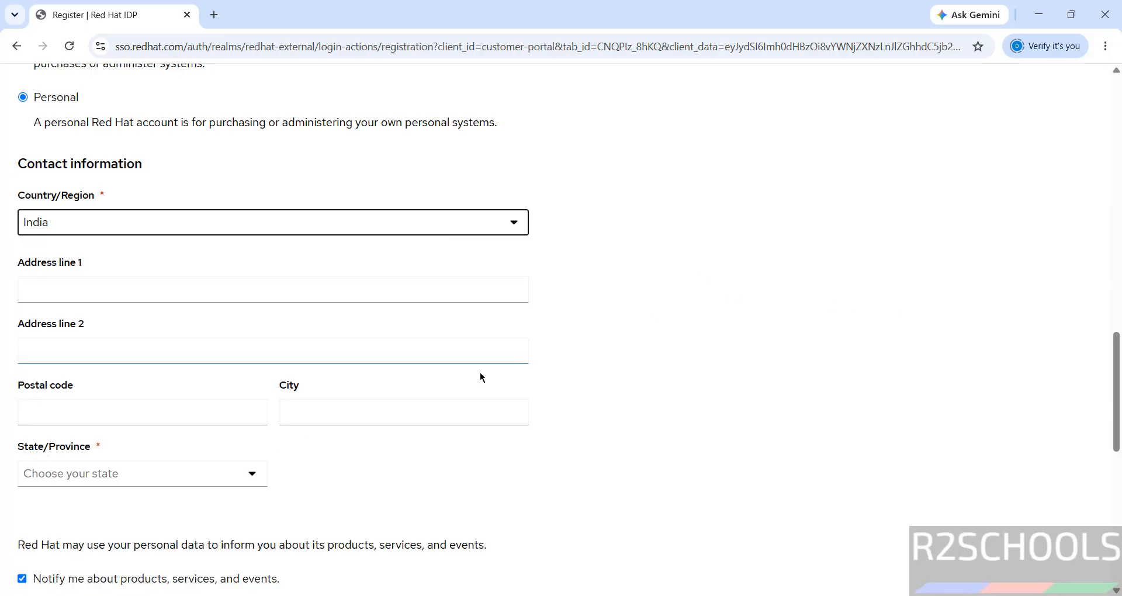
click(204, 471)
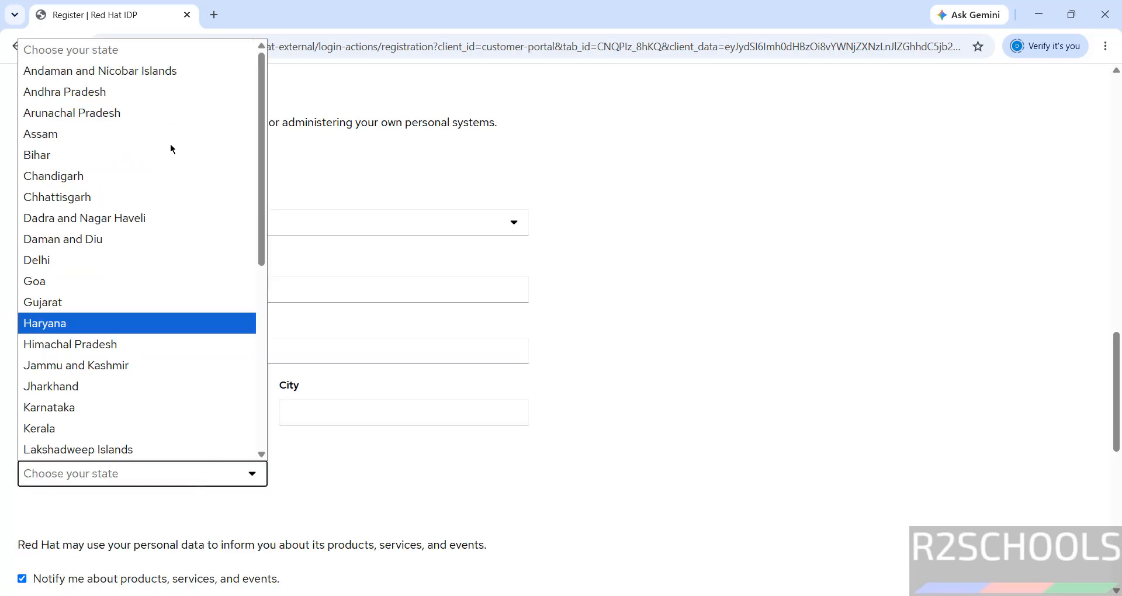
click(128, 90)
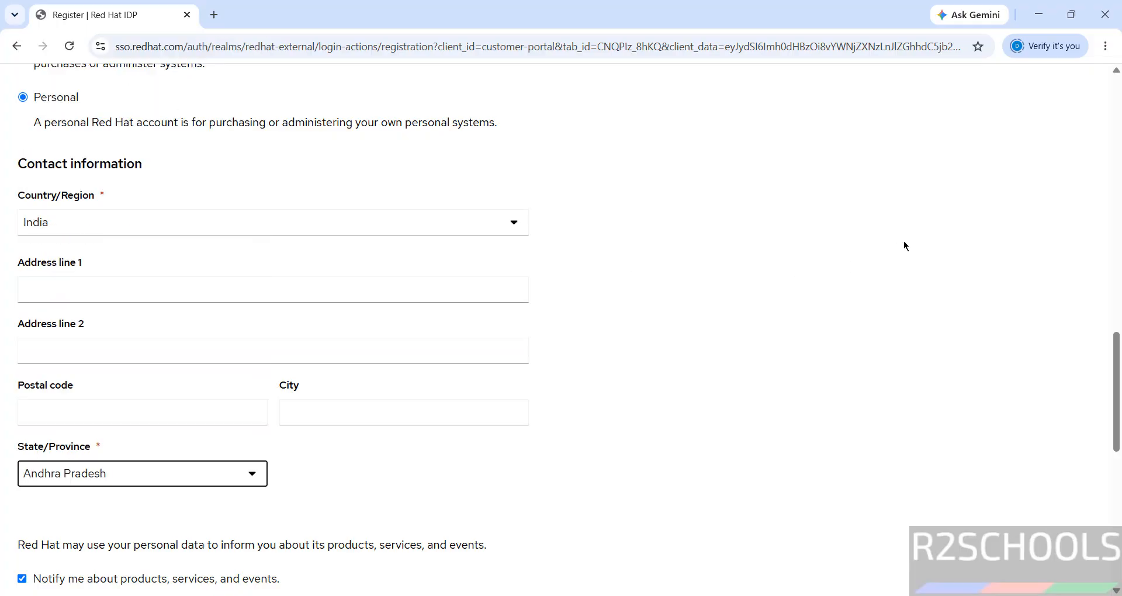
scroll(904, 242, down, 7)
Step: Opt out of product emails, create the account, and verify the email address
click(22, 196)
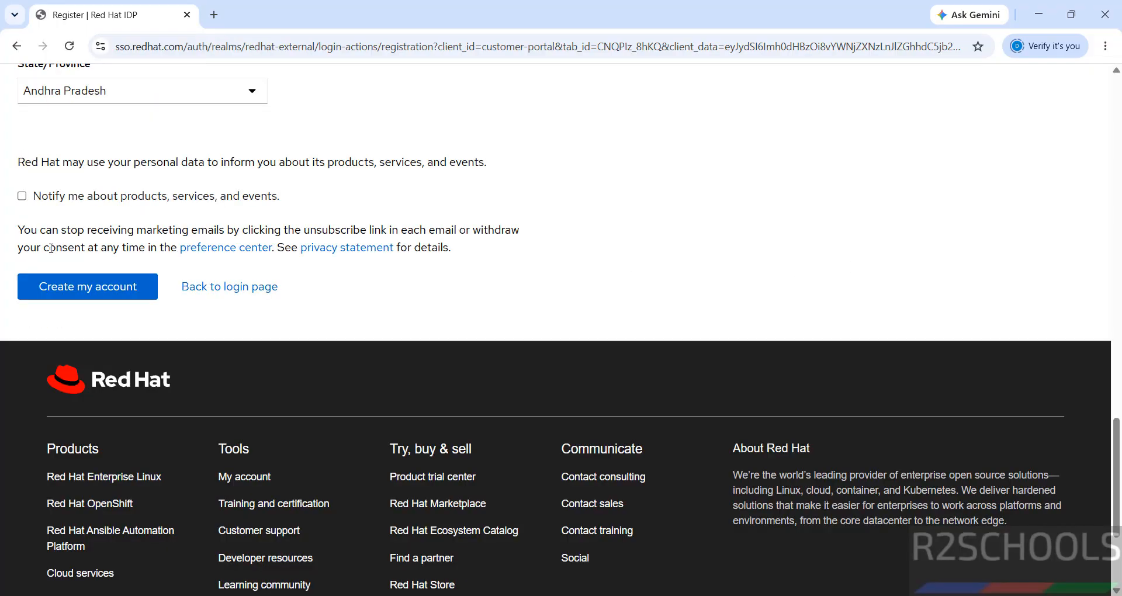
click(52, 297)
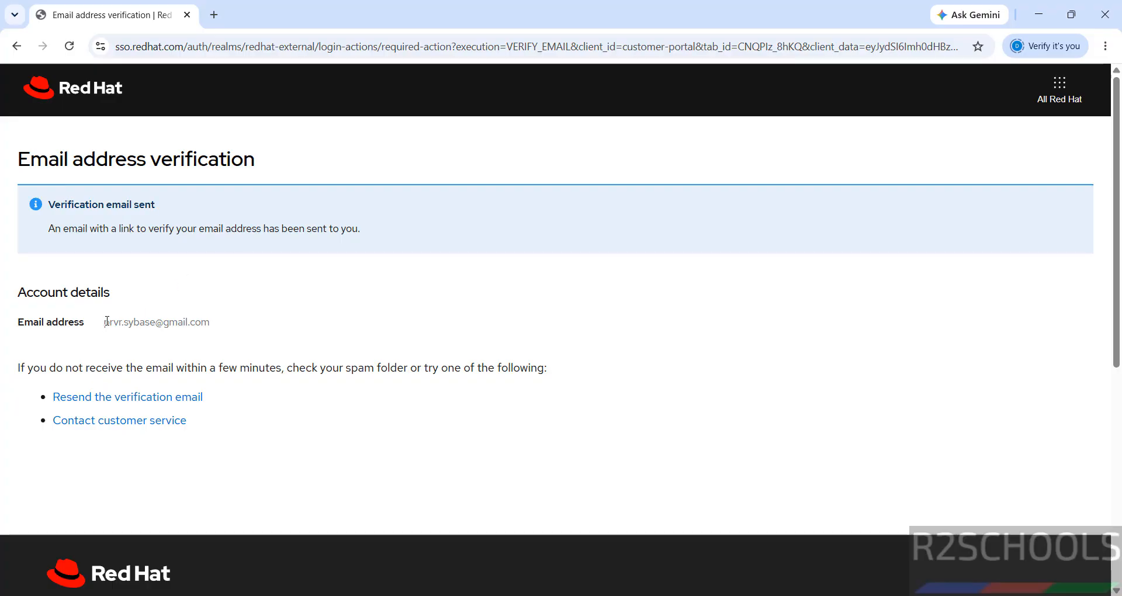
drag(105, 322, 218, 328)
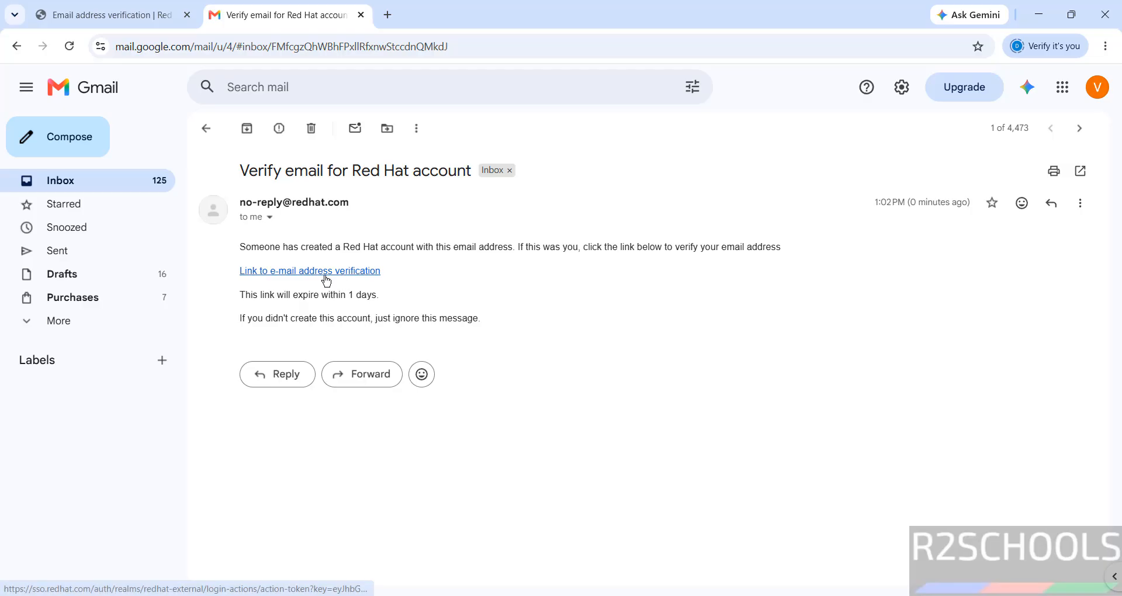
click(328, 282)
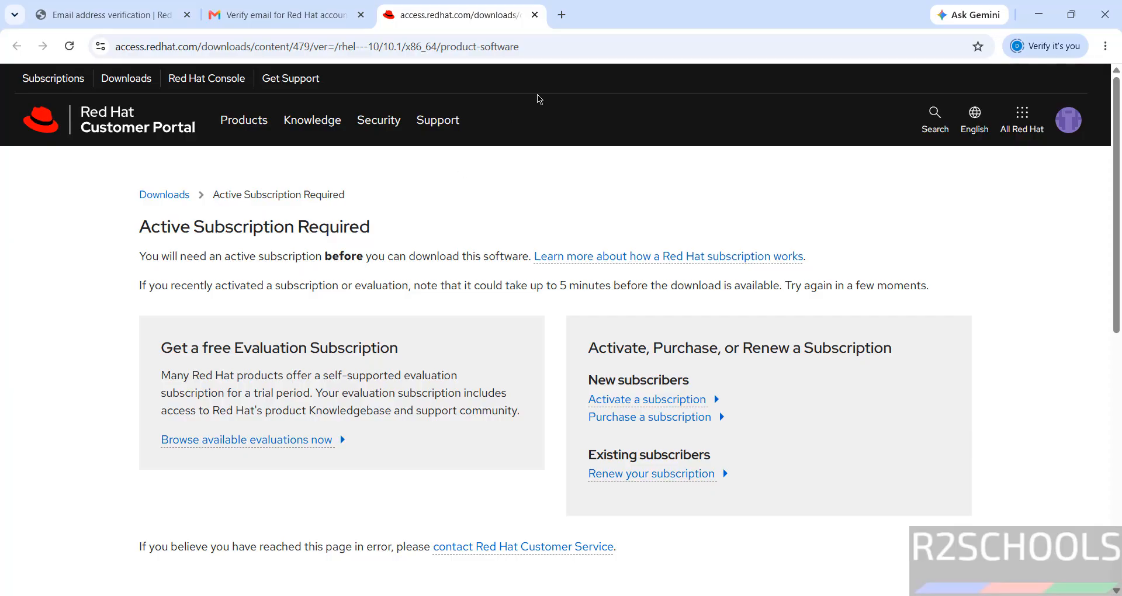
Step: From Browse available evaluations, choose Red Hat Enterprise Linux Try It and Start your trial
click(534, 48)
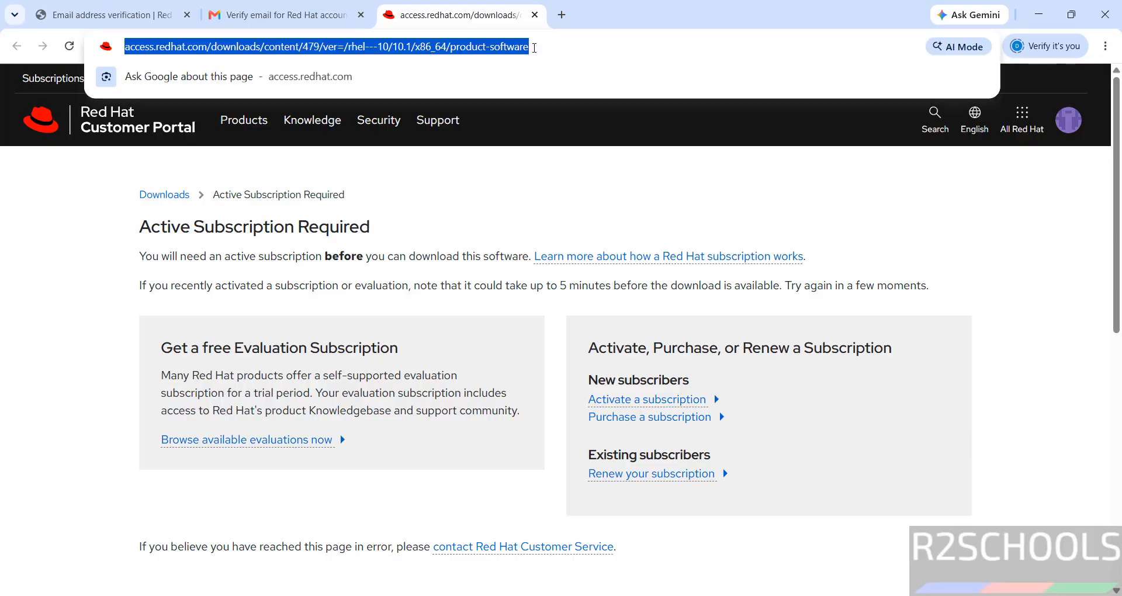
click(471, 162)
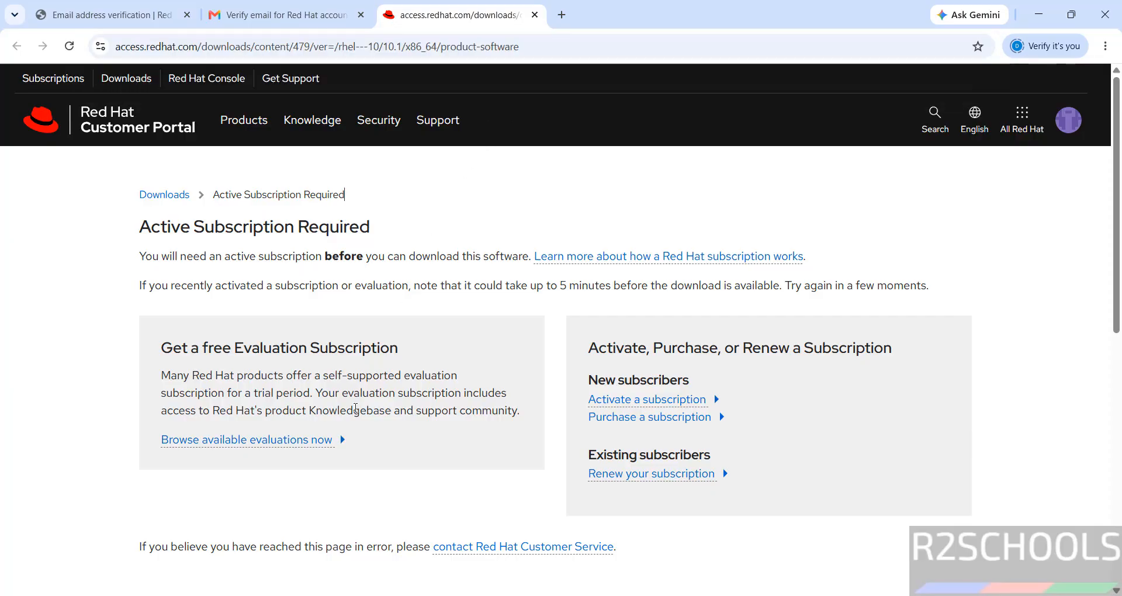
click(239, 445)
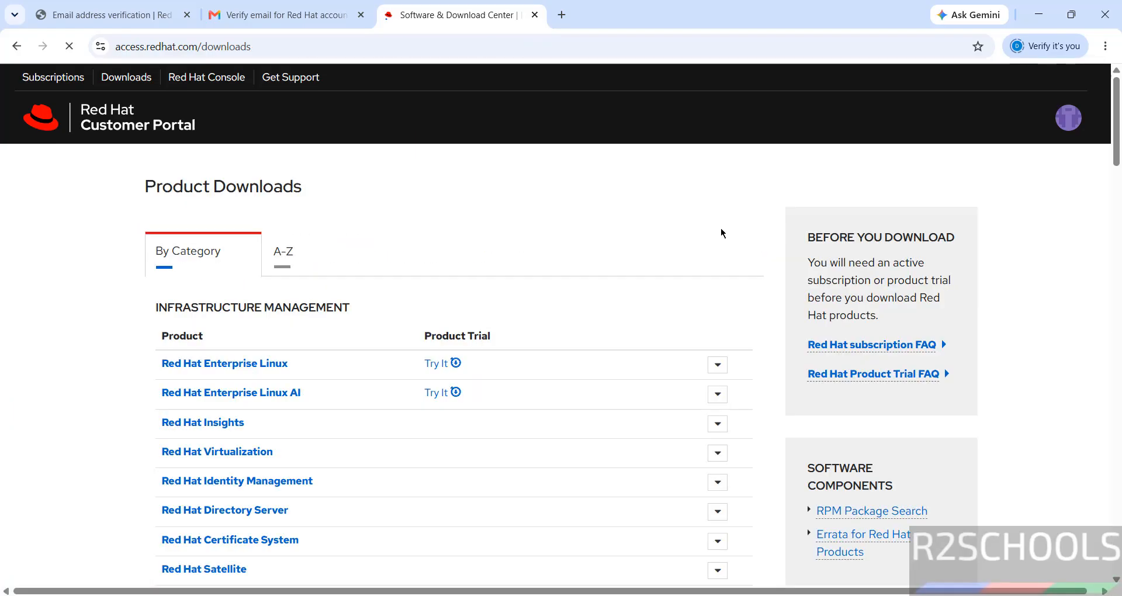
click(448, 367)
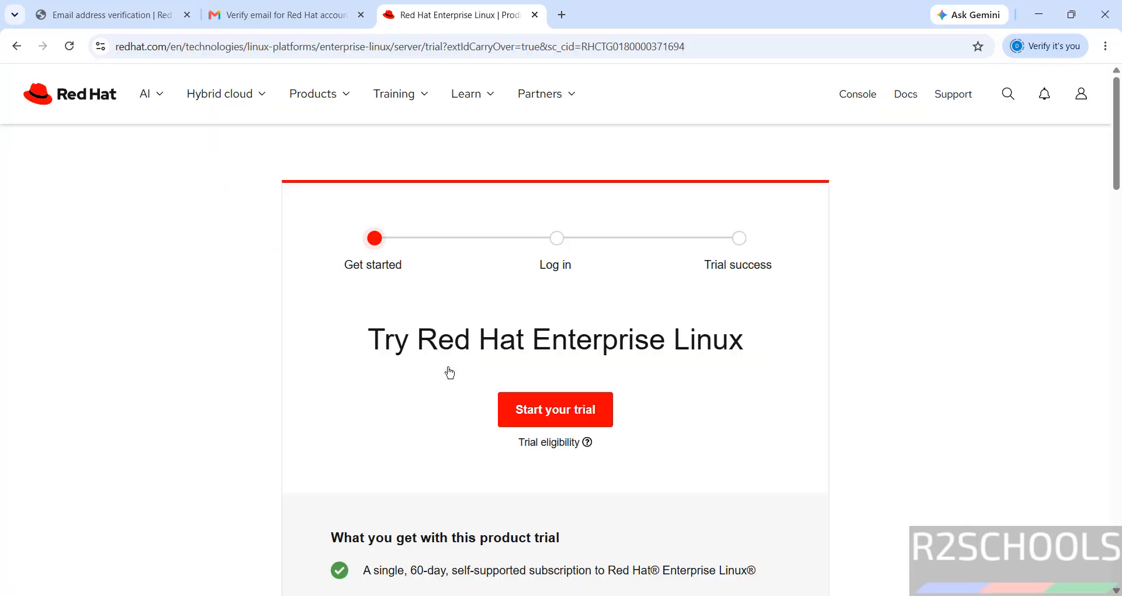
click(549, 414)
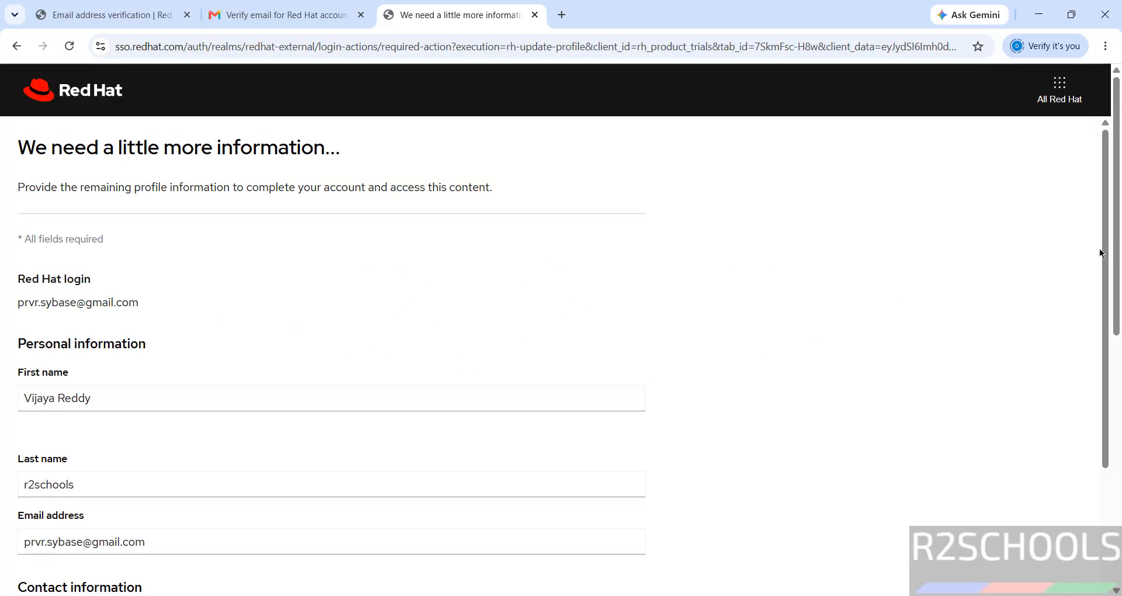
Step: Tick 'I have read and agree to the Enterprise Agreement' and submit the profile form
scroll(1102, 252, down, 8)
click(22, 331)
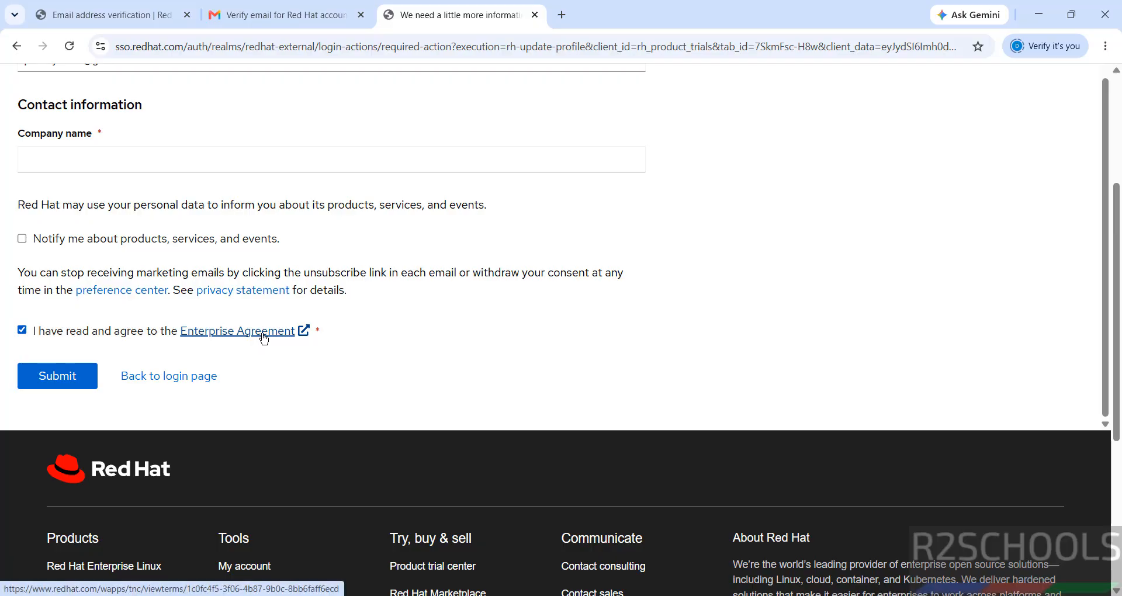
click(46, 380)
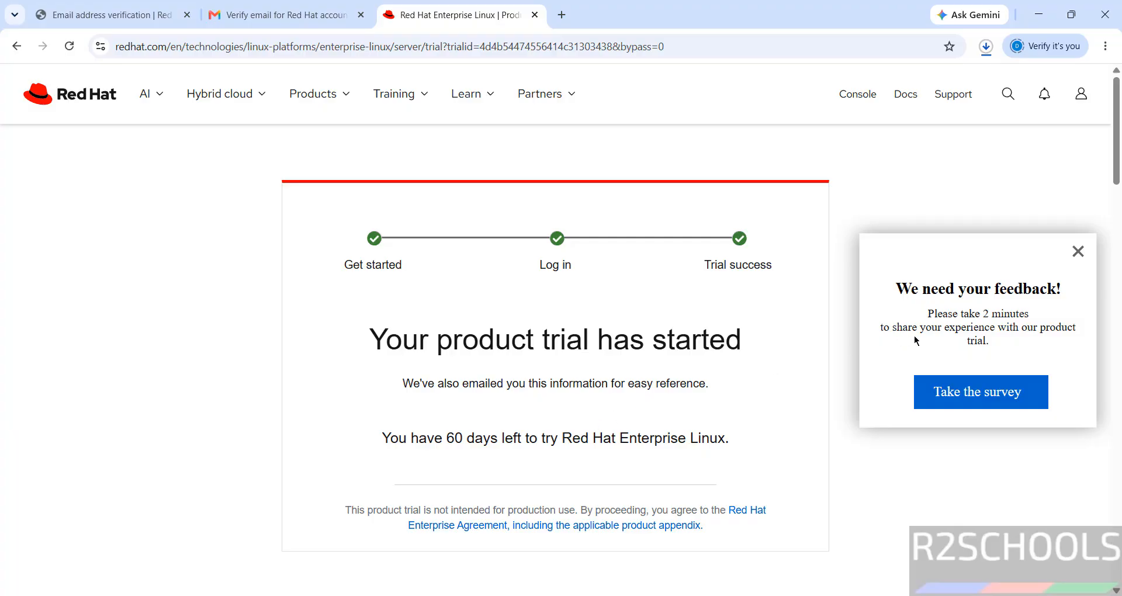
Step: Close the 'We need your feedback!' popup and show Chrome's download history
click(1077, 252)
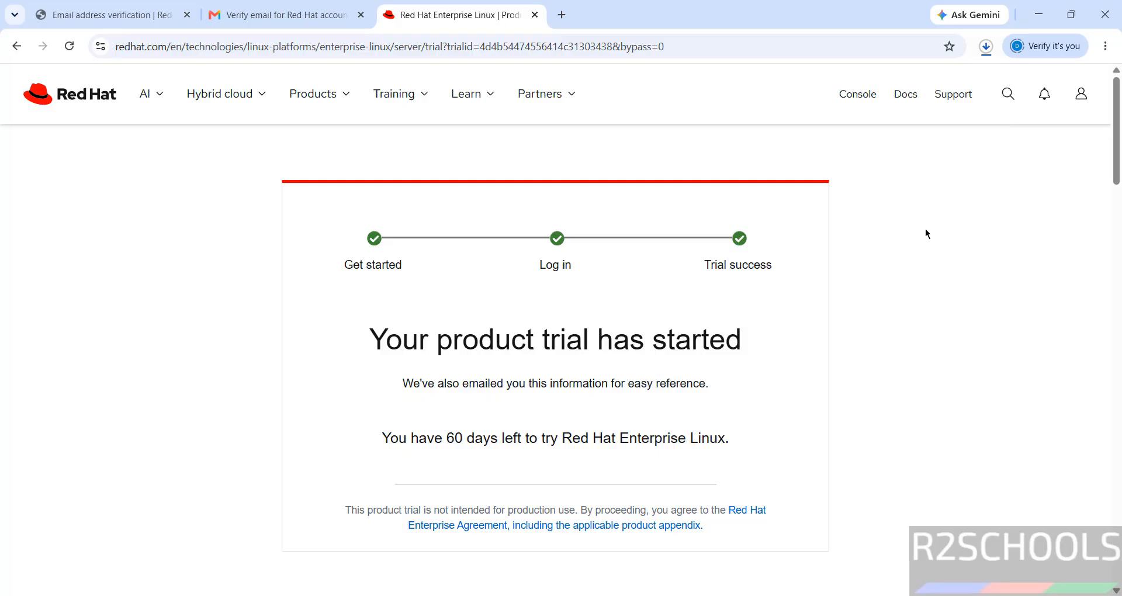
key(ctrl+j)
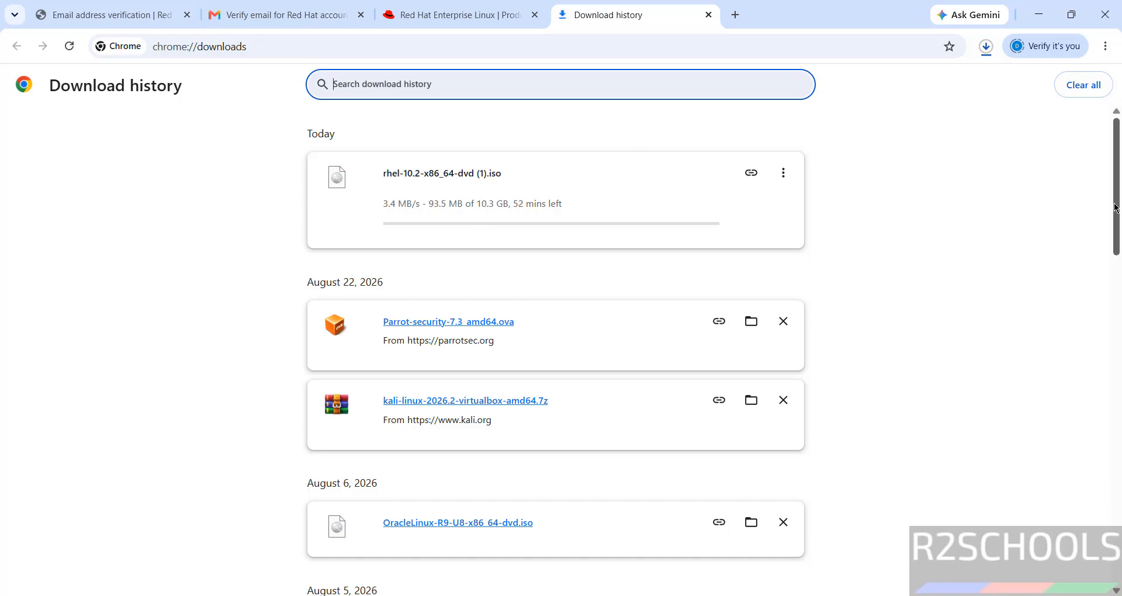
Step: Cancel the duplicate rhel-10.2-x86_64-dvd (1).iso download in Chrome's download history
drag(1117, 208, 1116, 421)
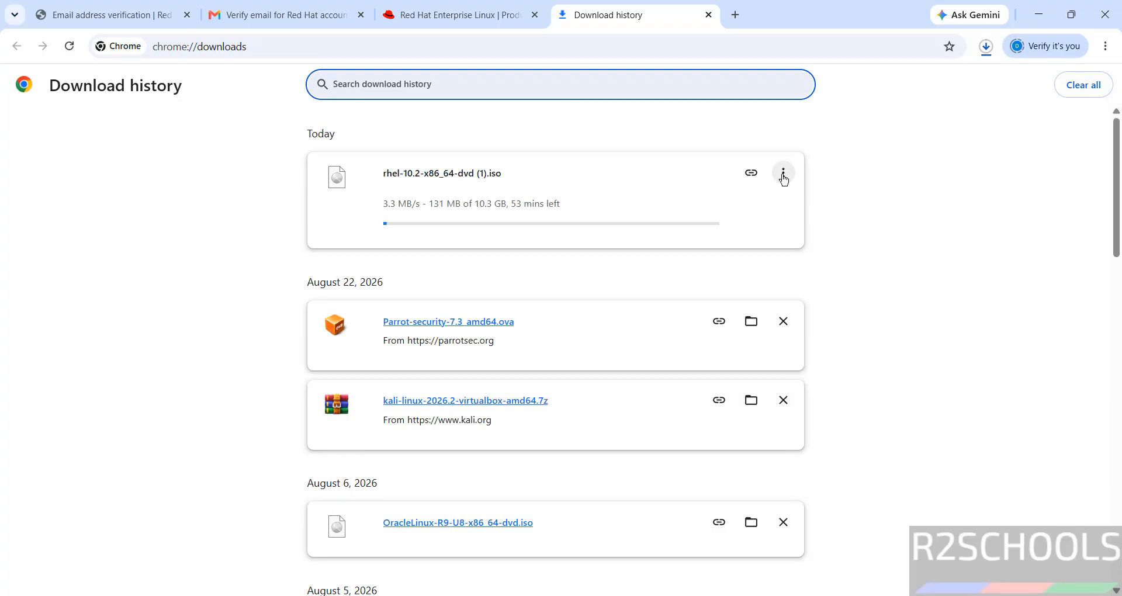
click(783, 174)
click(734, 207)
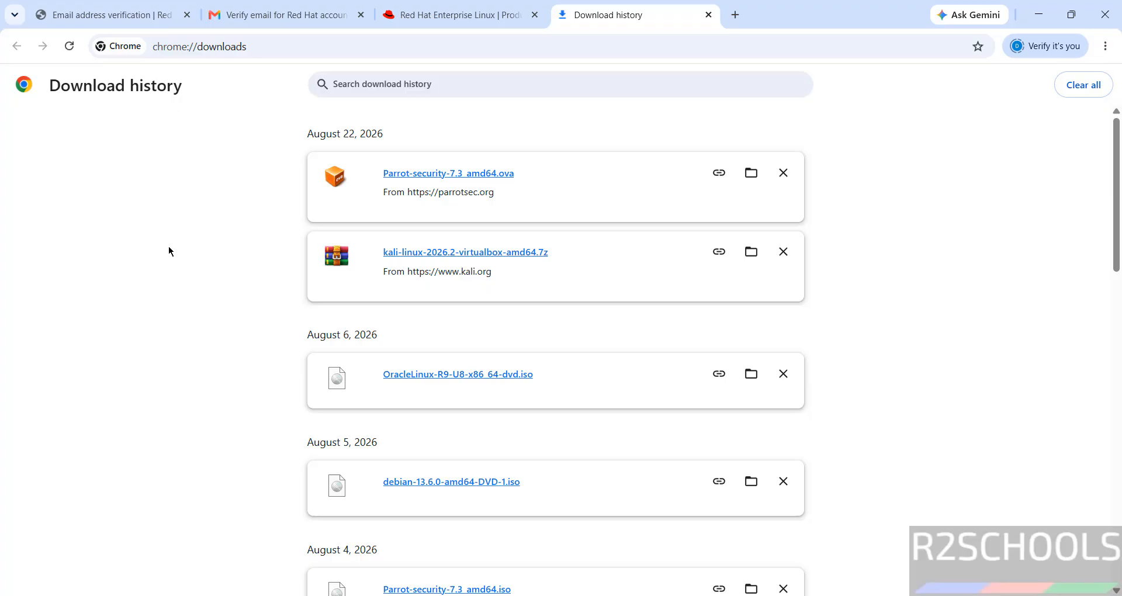
key(super)
Step: Search 'virtua' in Windows Start and launch Oracle VirtualBox
text(virtua)
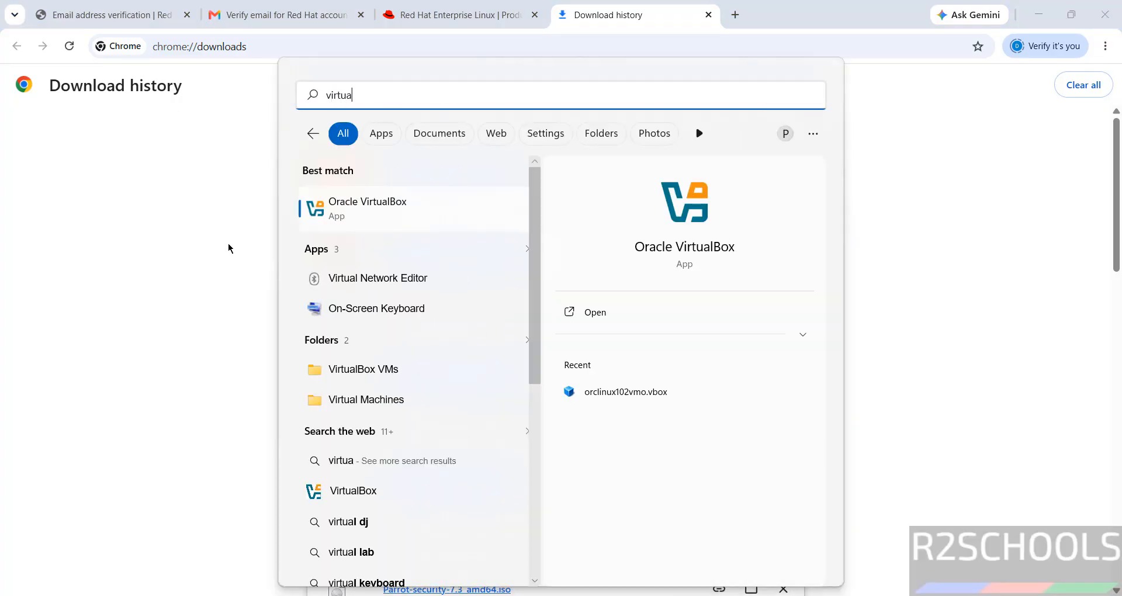
click(347, 219)
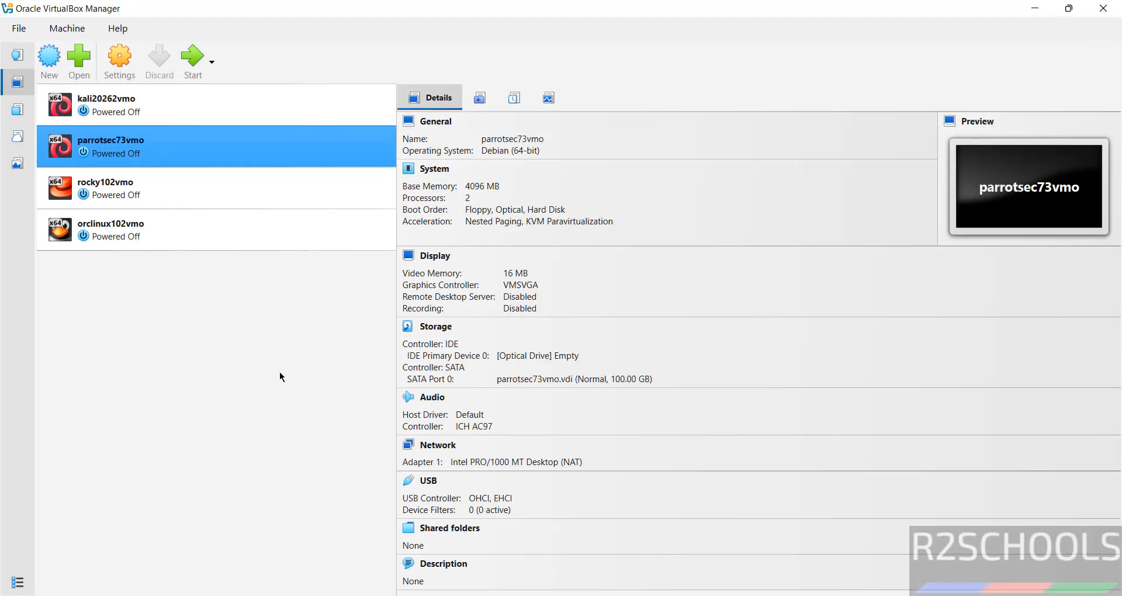
Step: Create a new virtual machine named rhel102vmo via Machine > New
click(67, 28)
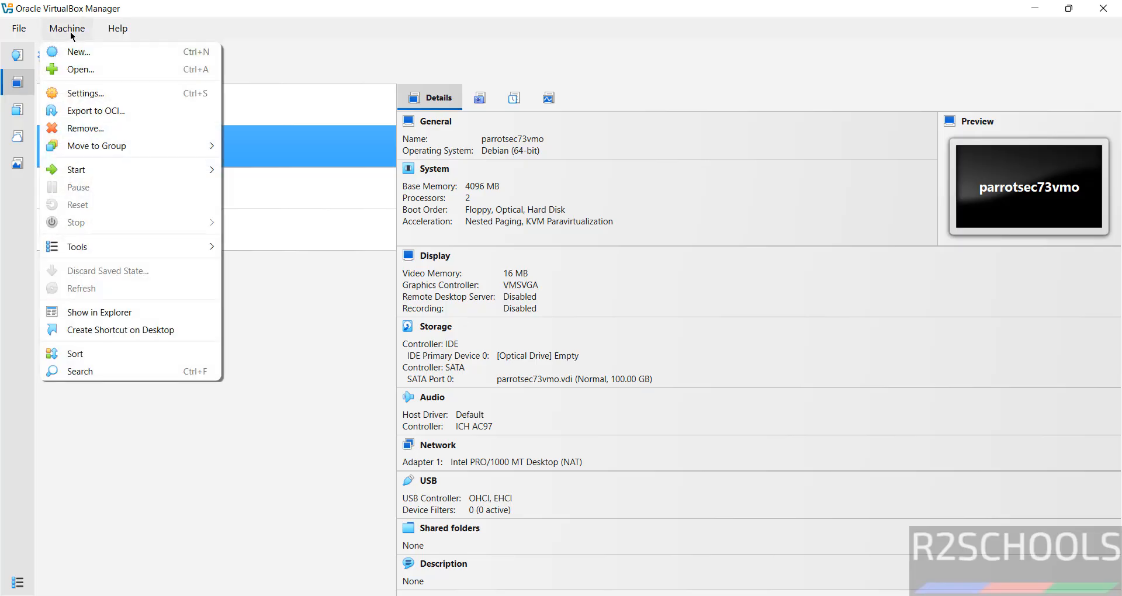
click(75, 51)
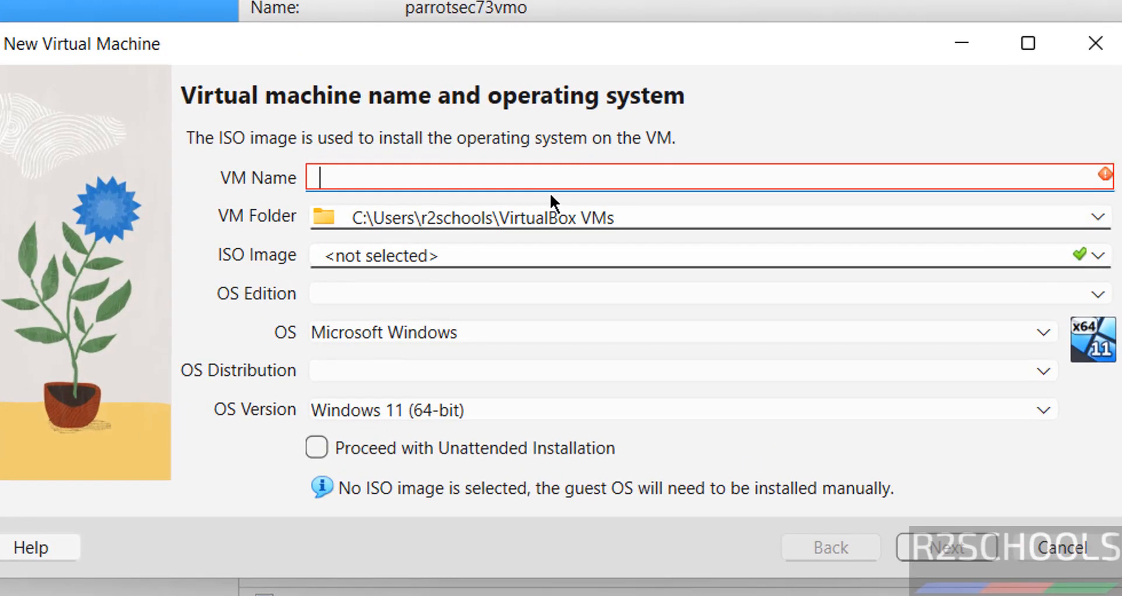
text(rhel1)
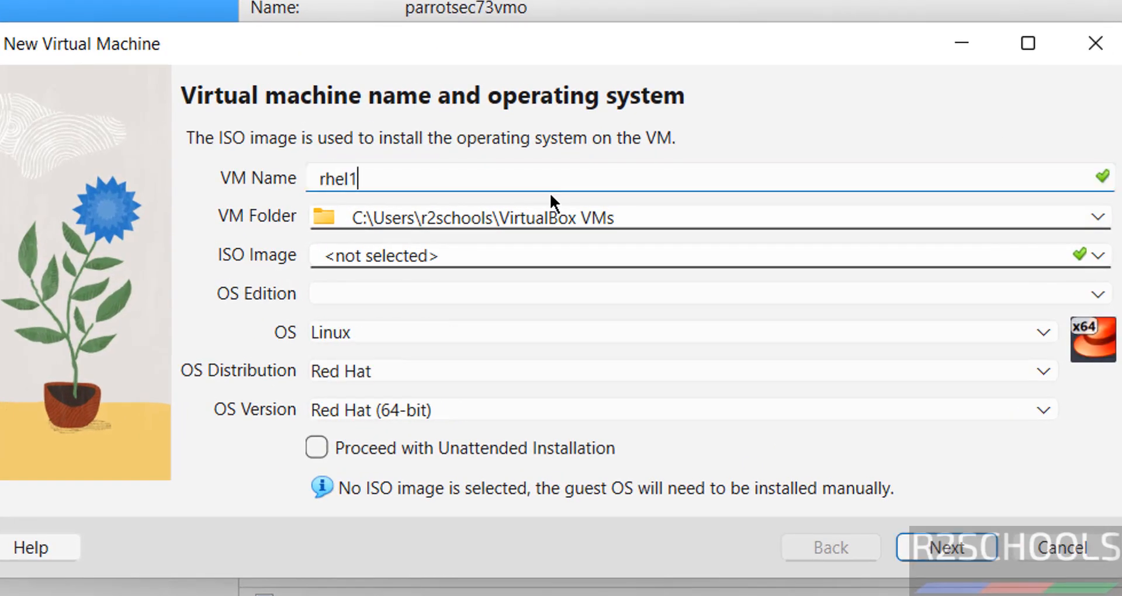
text(02vmo)
key(ctrl+a)
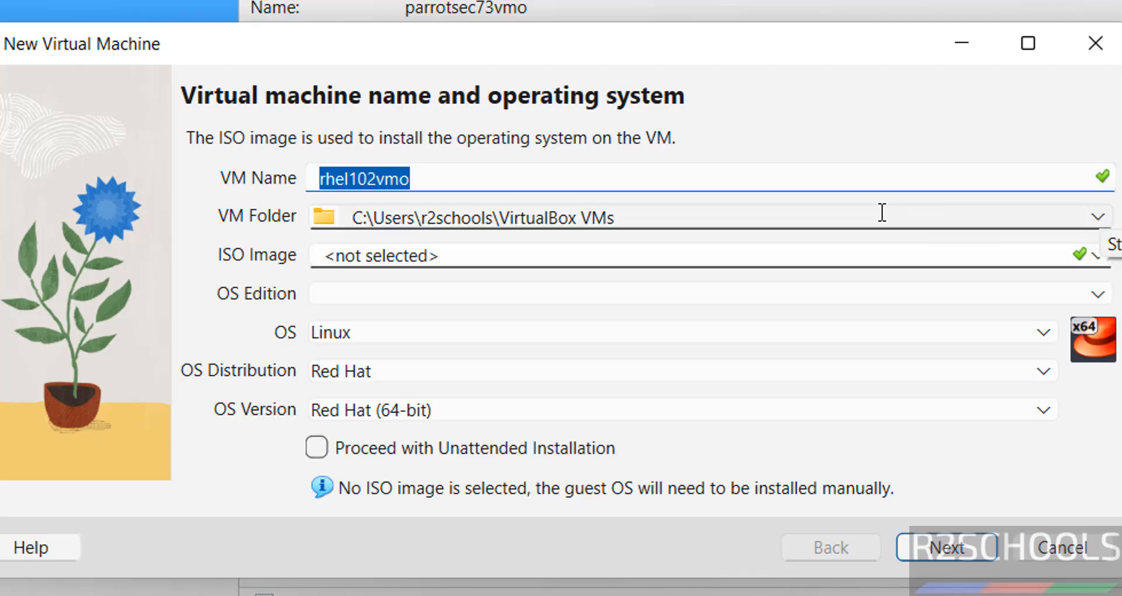
Step: Create folder rhel102vmo in E:\VMS and use it as the VM folder
click(1098, 217)
click(530, 273)
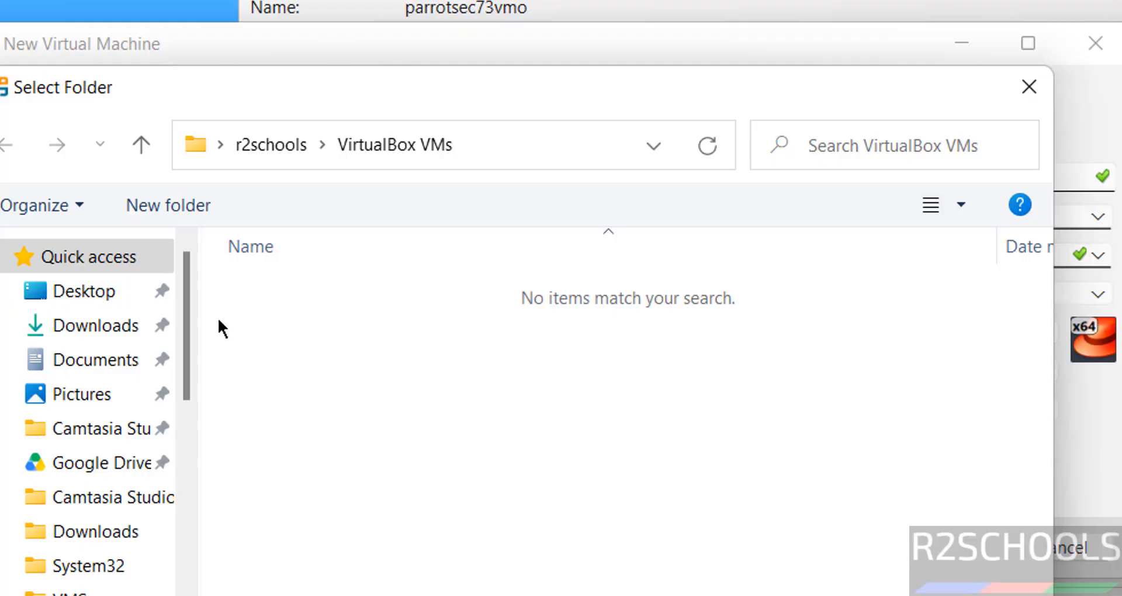
click(186, 464)
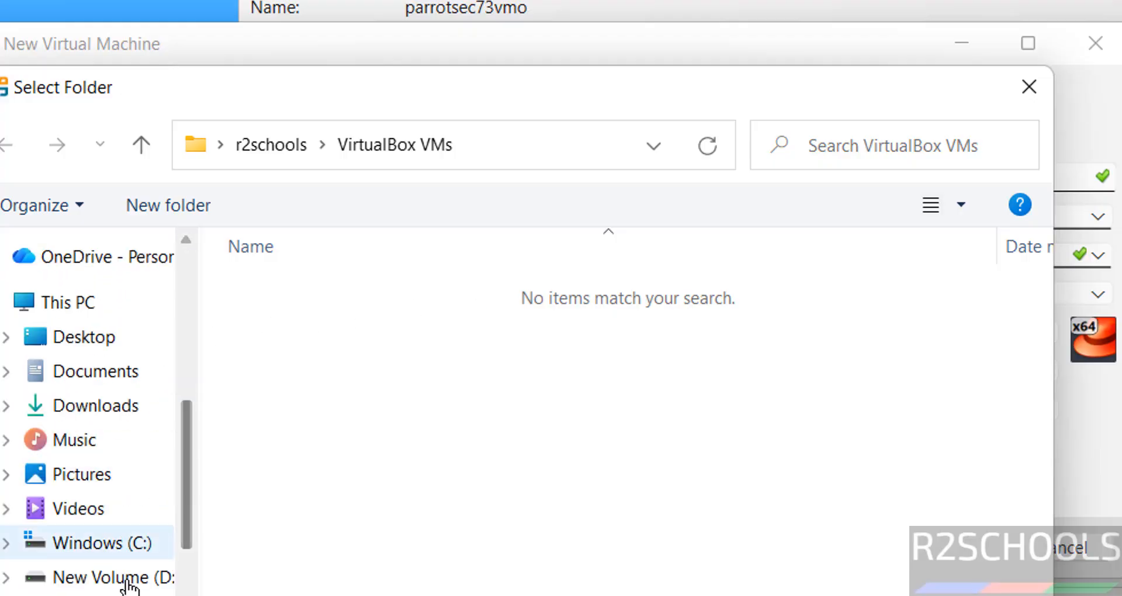
click(128, 592)
double_click(274, 591)
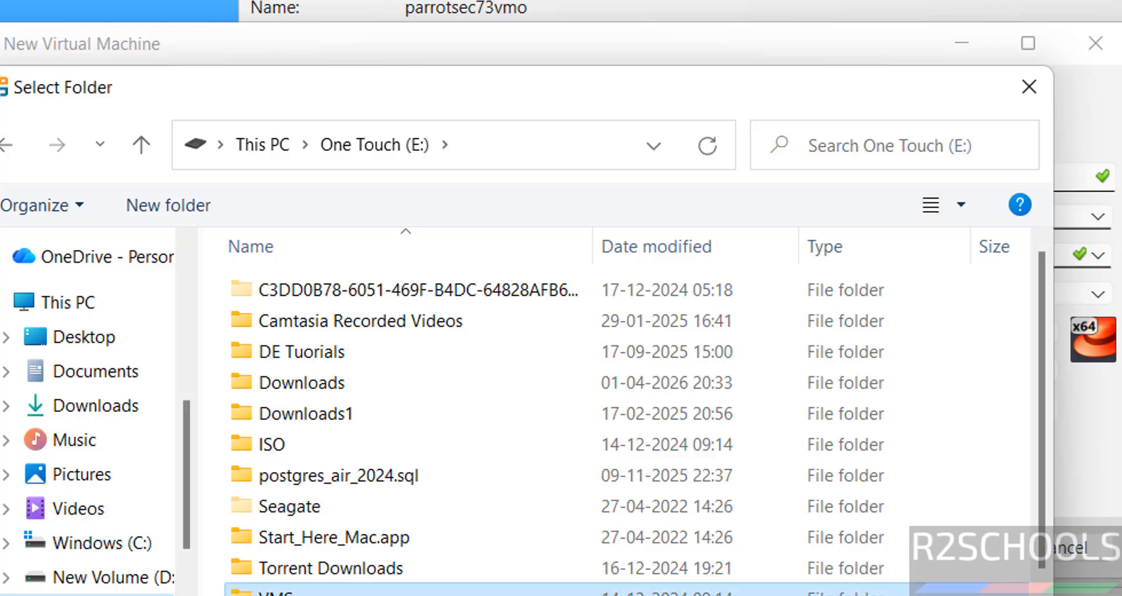
click(187, 205)
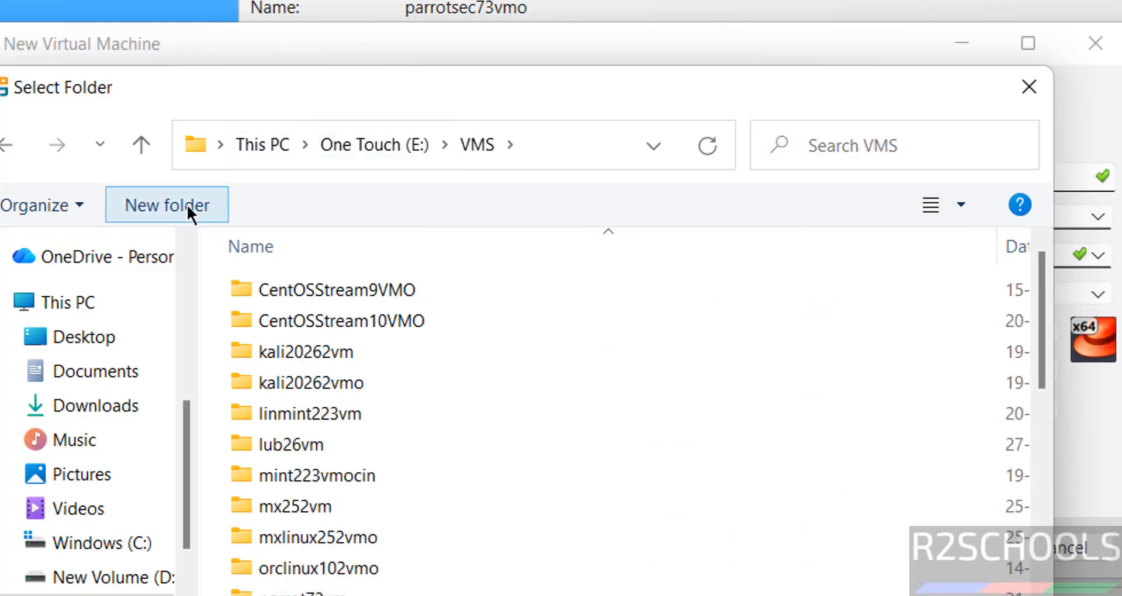
text(rhel102vmo)
key(Return)
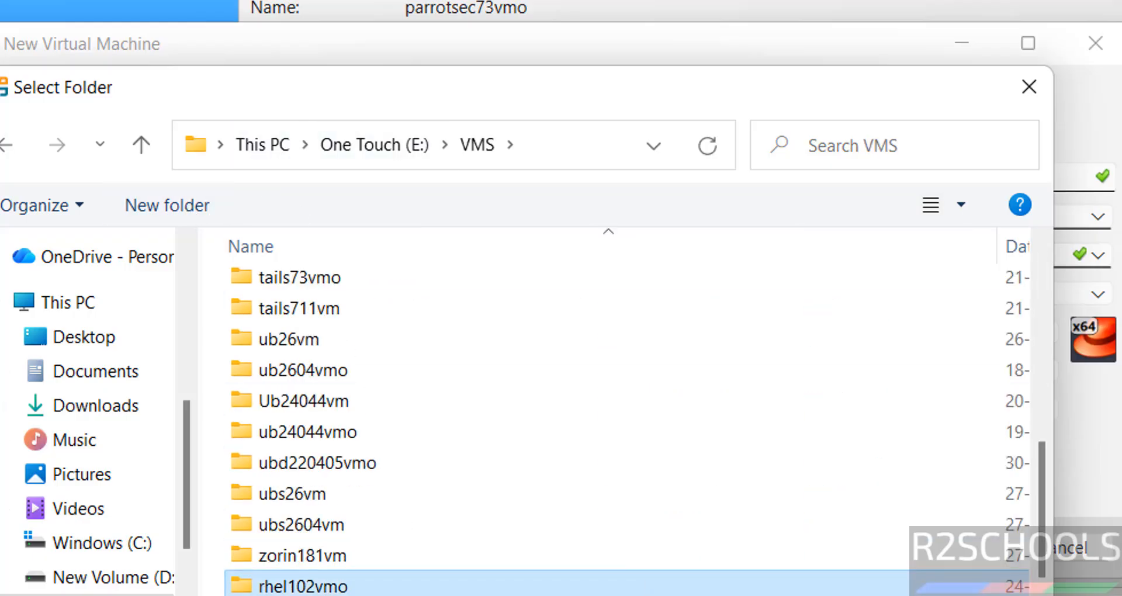
click(836, 595)
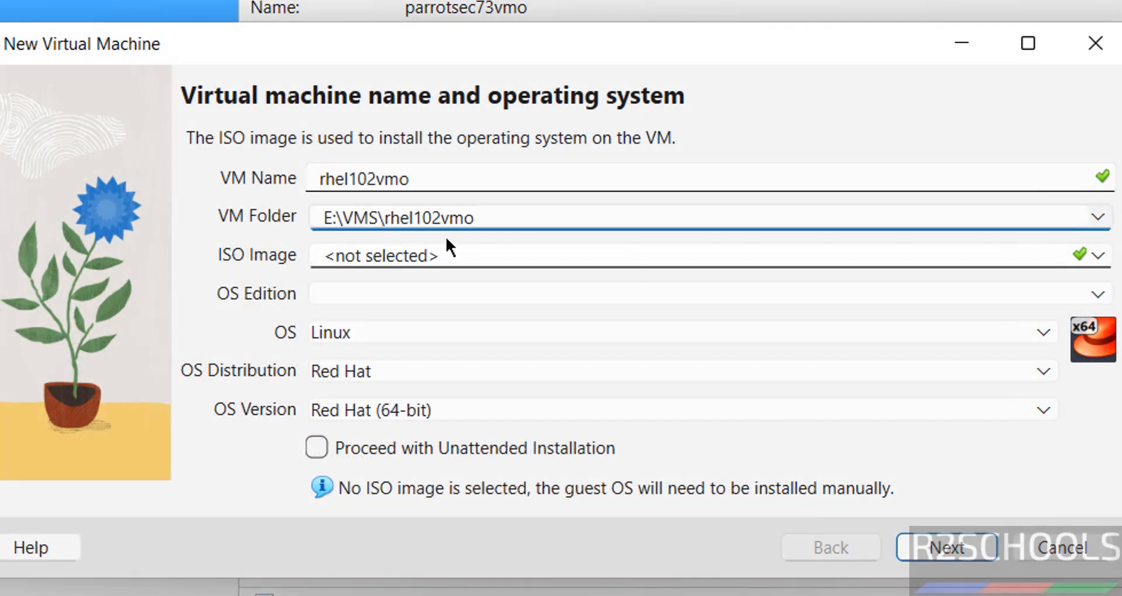
Step: Attach E:\Downloads\rhel-10.2-x86_64-dvd.iso as the VM's ISO image
click(1097, 255)
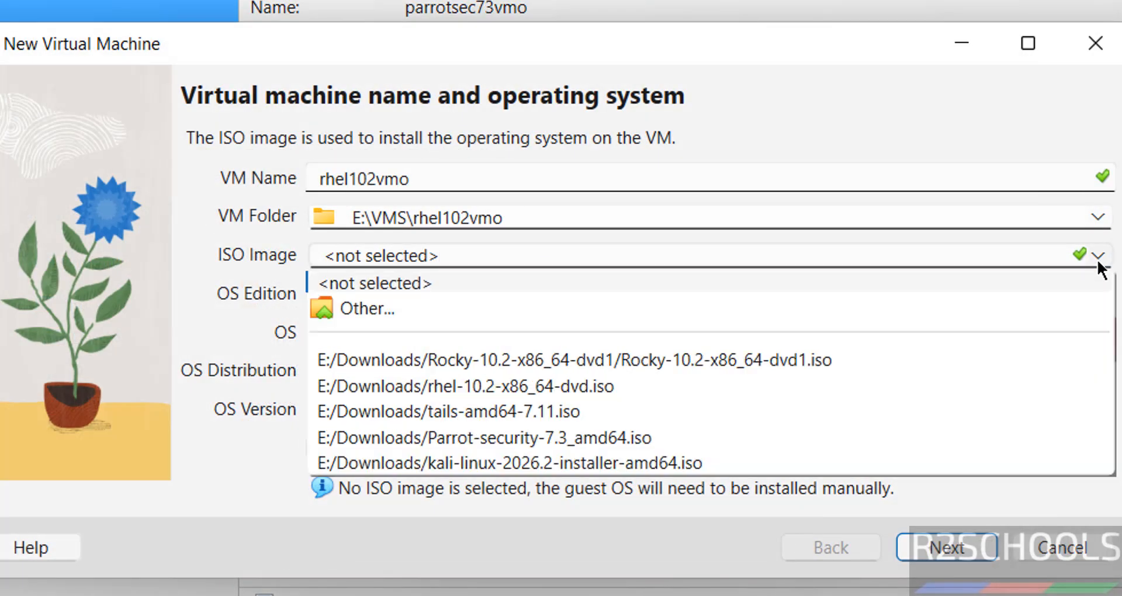
click(450, 308)
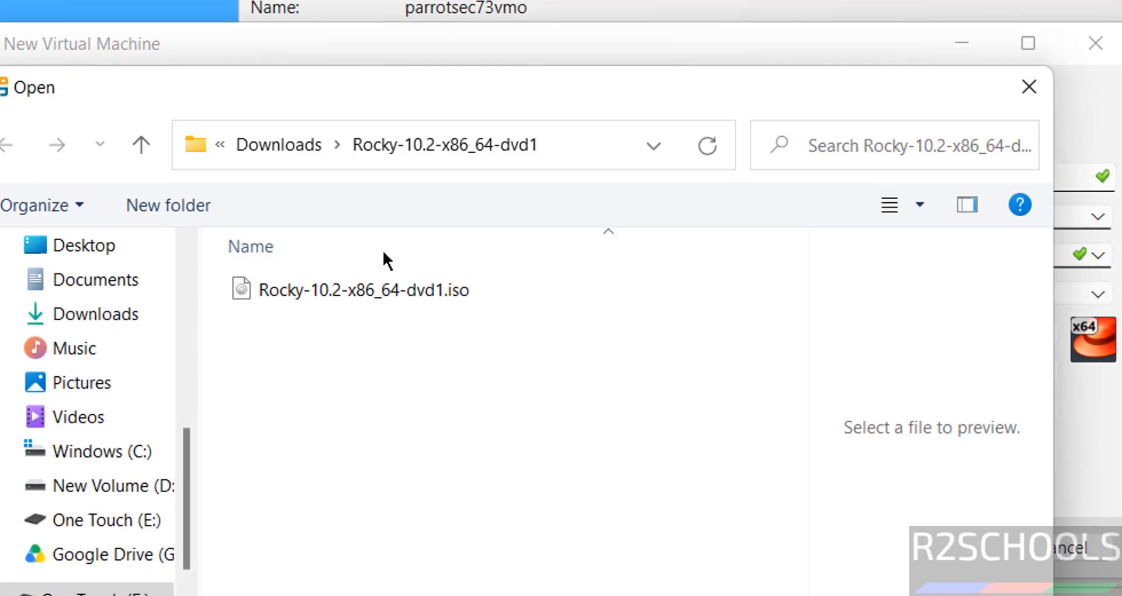
click(272, 140)
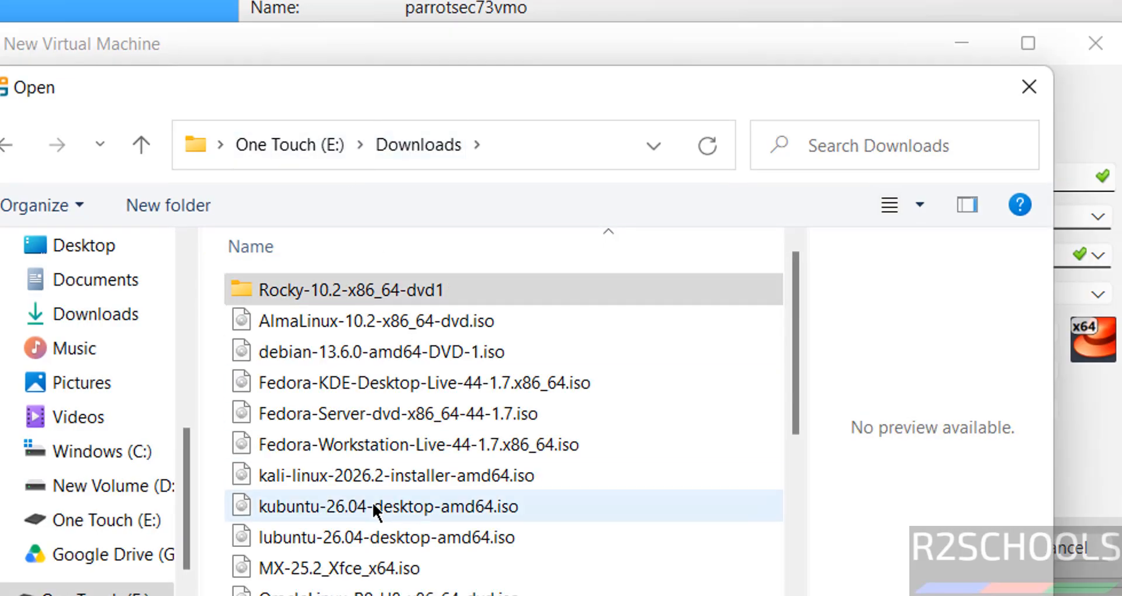
click(346, 504)
key(Down)
key(Down)
key(Down)
key(Down)
key(Down)
key(Down)
key(Down)
key(Down)
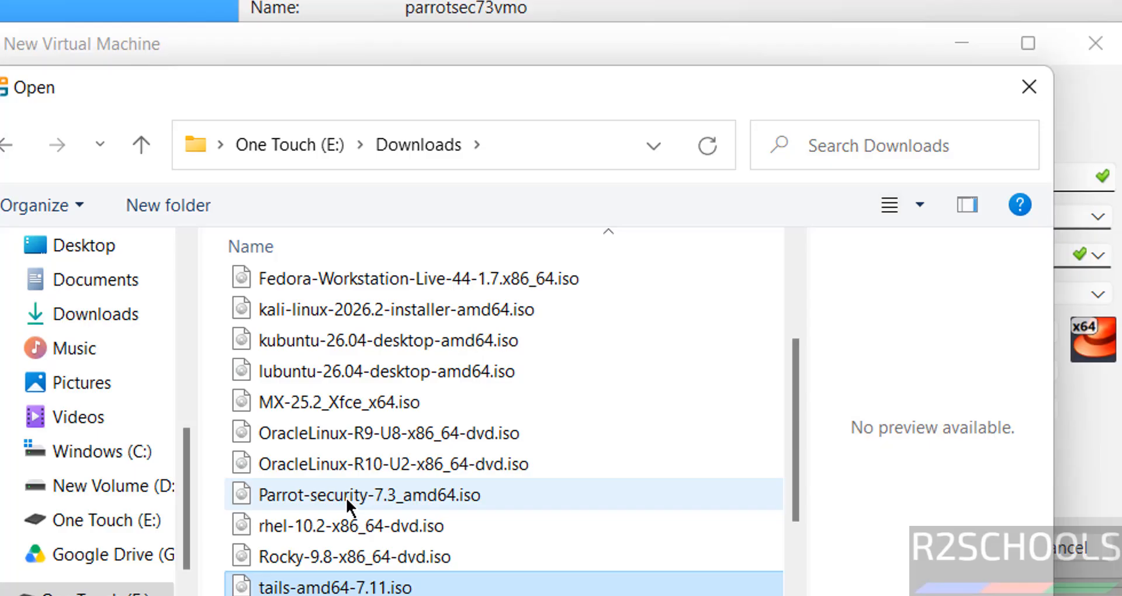
click(328, 526)
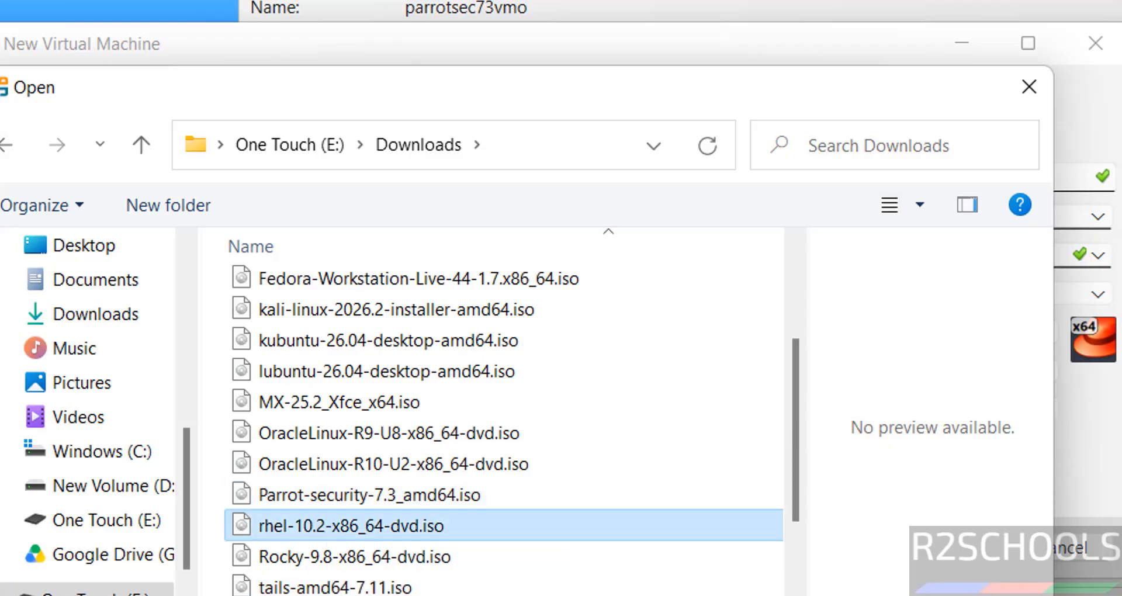
key(Return)
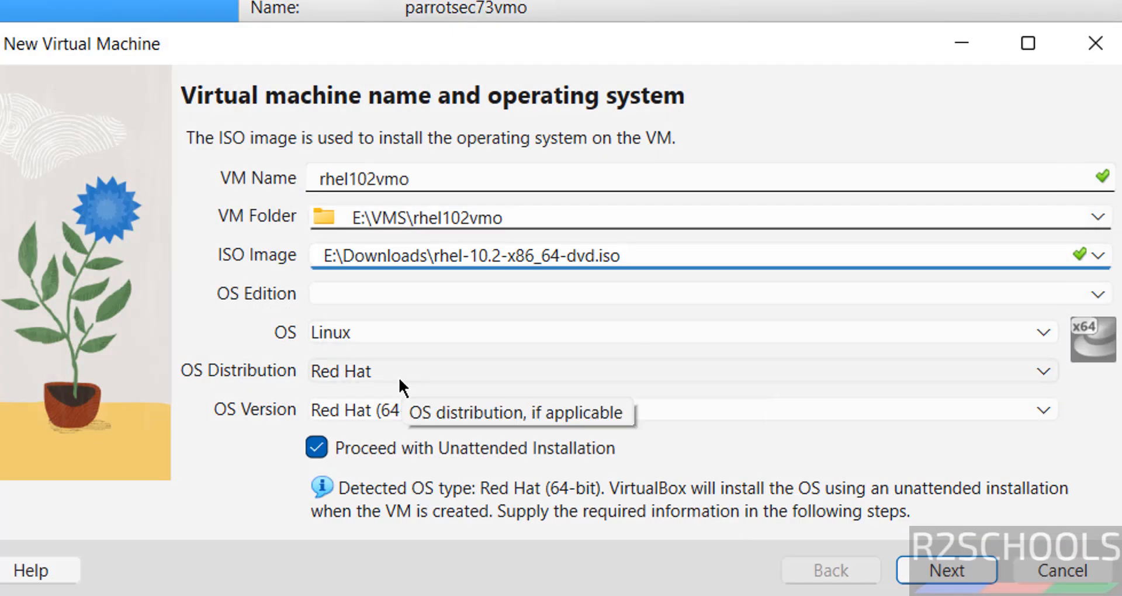
Step: Turn off unattended installation and set OS Version to Red Hat 10.x (64-bit)
click(318, 448)
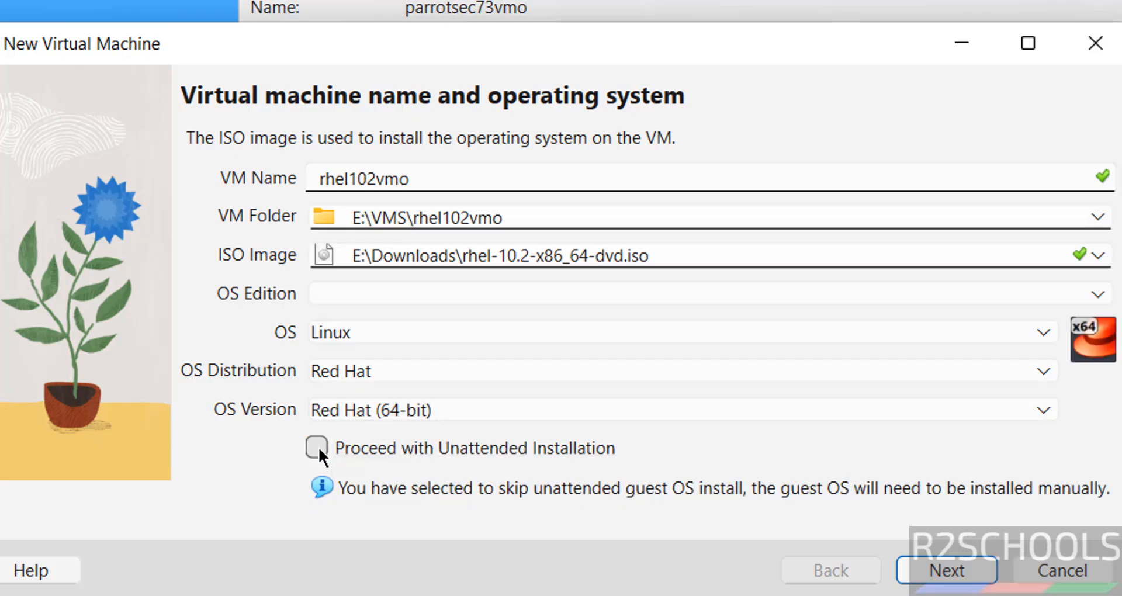
click(493, 415)
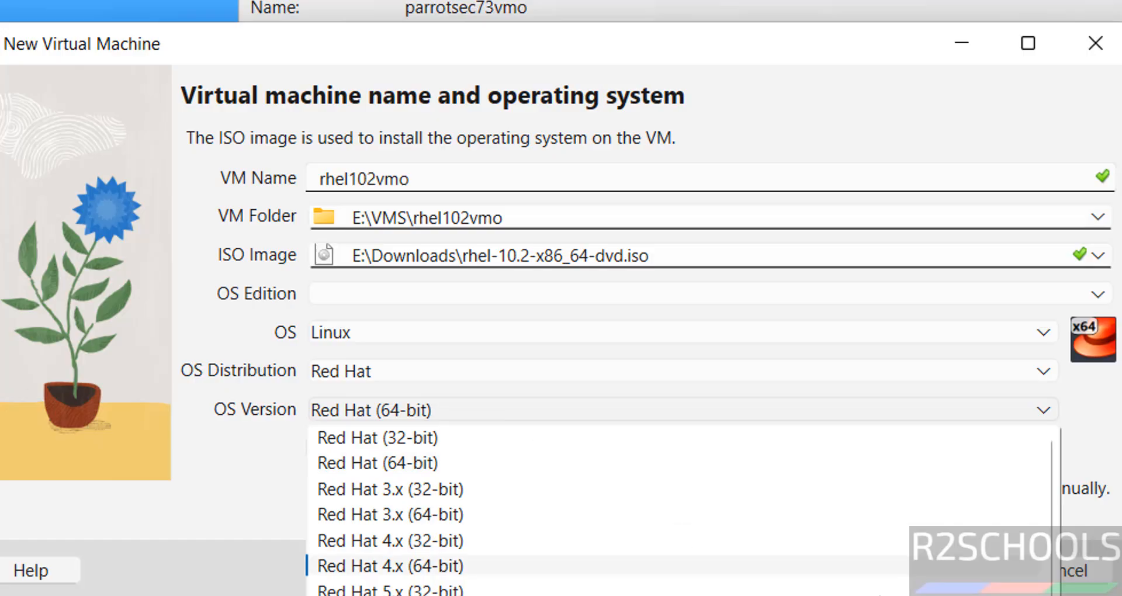
scroll(678, 515, down, 2)
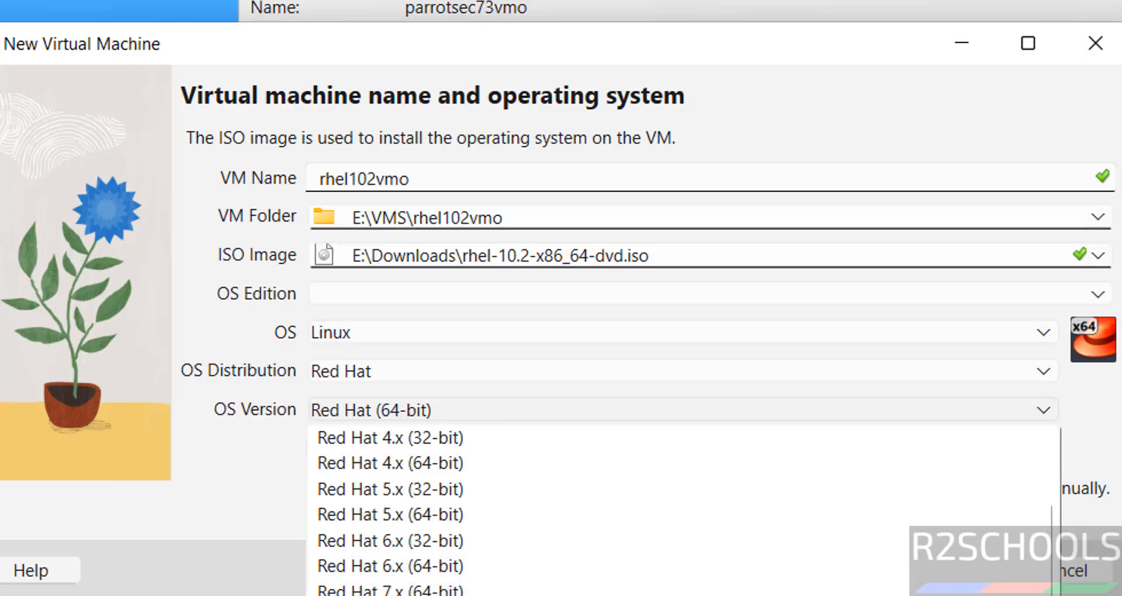
scroll(730, 550, down, 2)
click(731, 551)
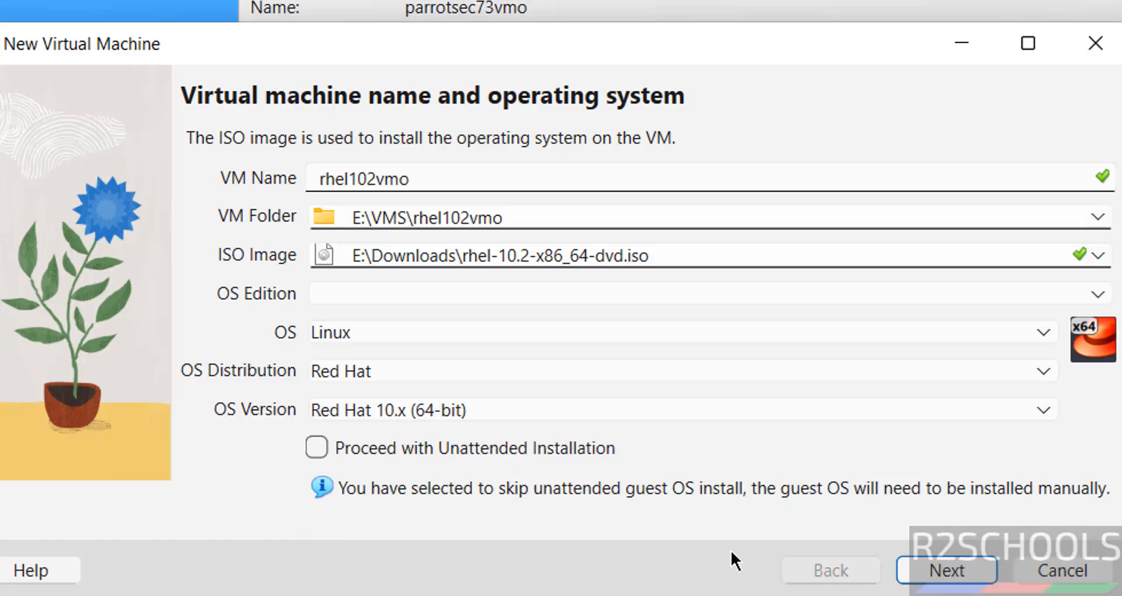
Step: Give the rhel102vmo VM 4096 MB base memory and 2 CPUs
click(941, 571)
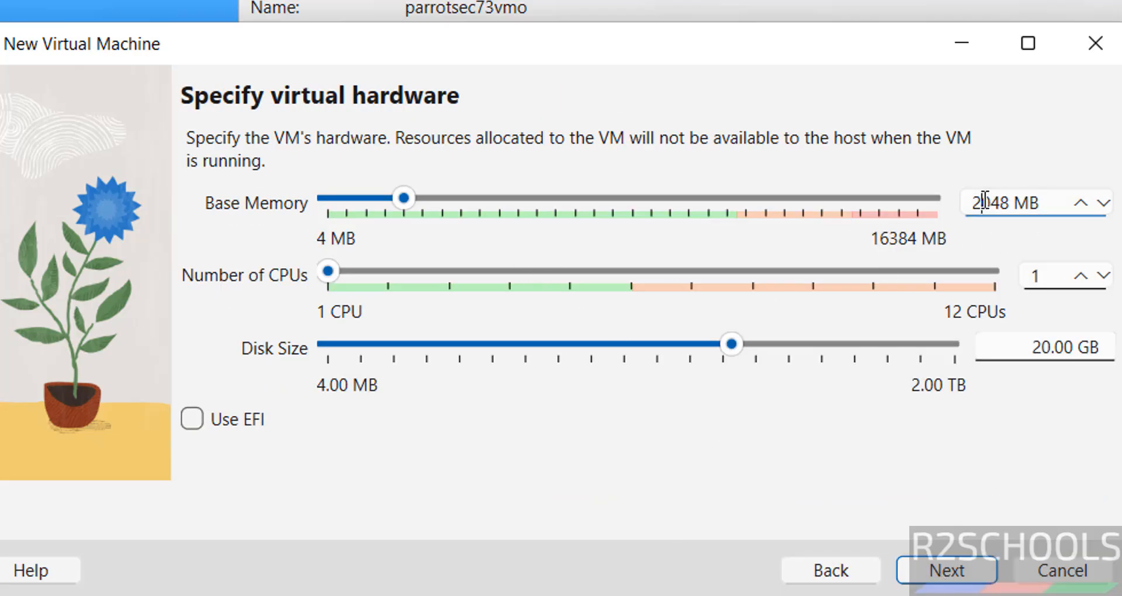
double_click(985, 201)
click(985, 202)
double_click(994, 209)
key(BackSpace)
text(109)
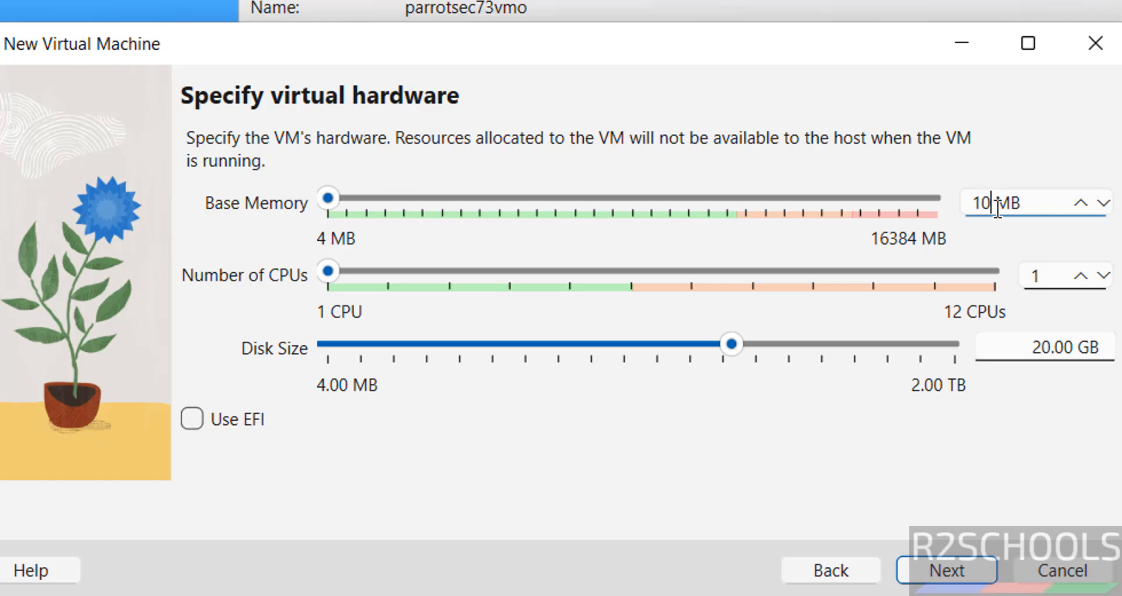
key(BackSpace)
key(BackSpace)
key(BackSpace)
text(4096)
key(Tab)
text(2)
key(Tab)
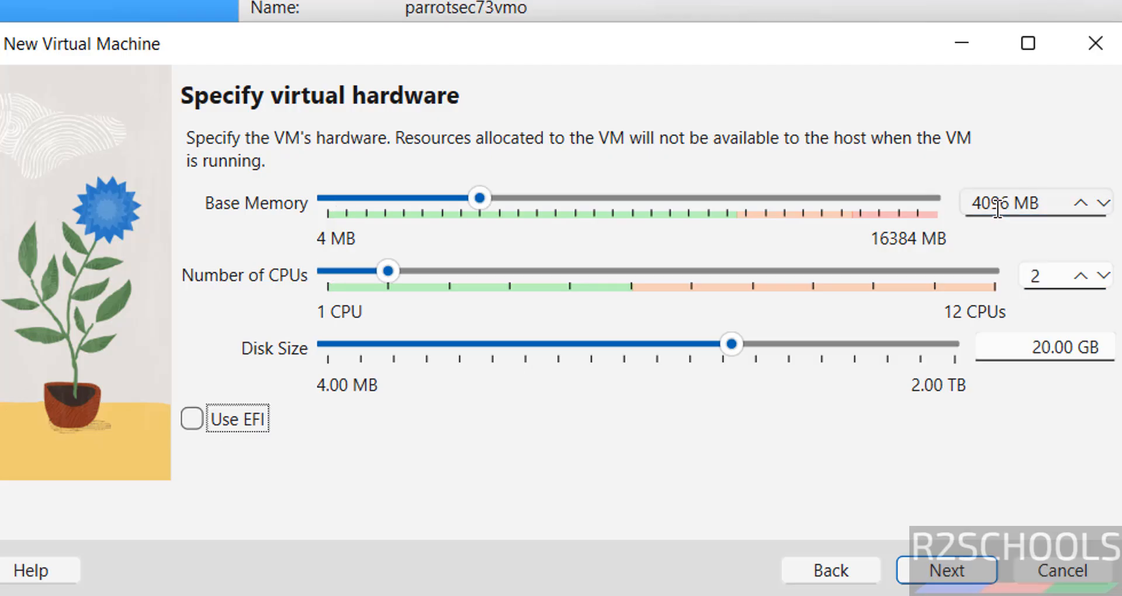
key(Tab)
key(Tab)
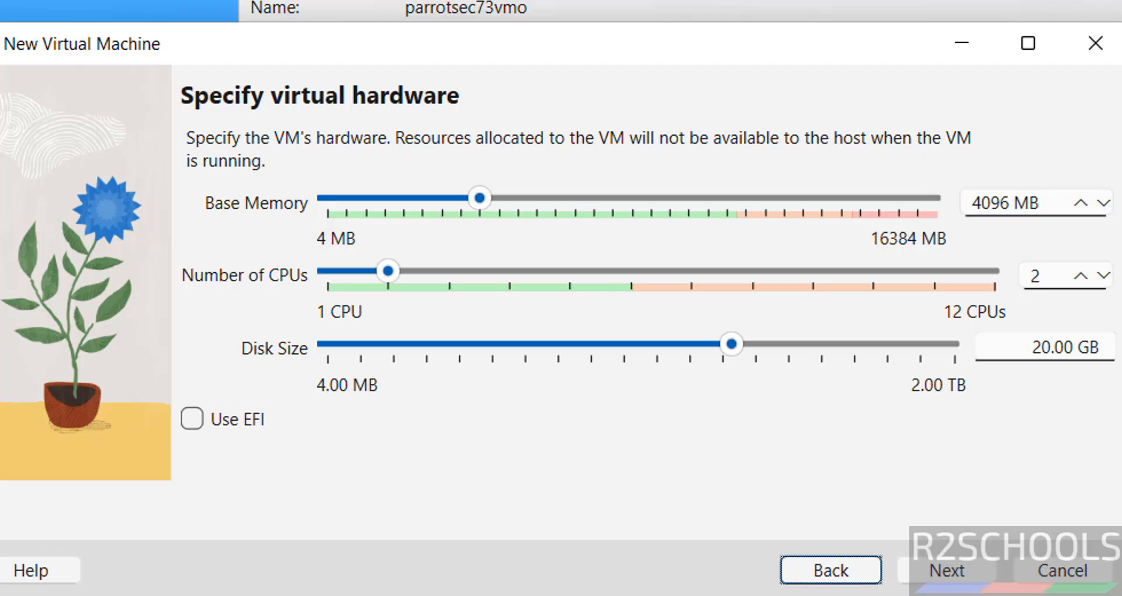
Step: Set the virtual disk size to 100 GB and review the VM summary page
click(1052, 344)
double_click(1046, 345)
text(100)
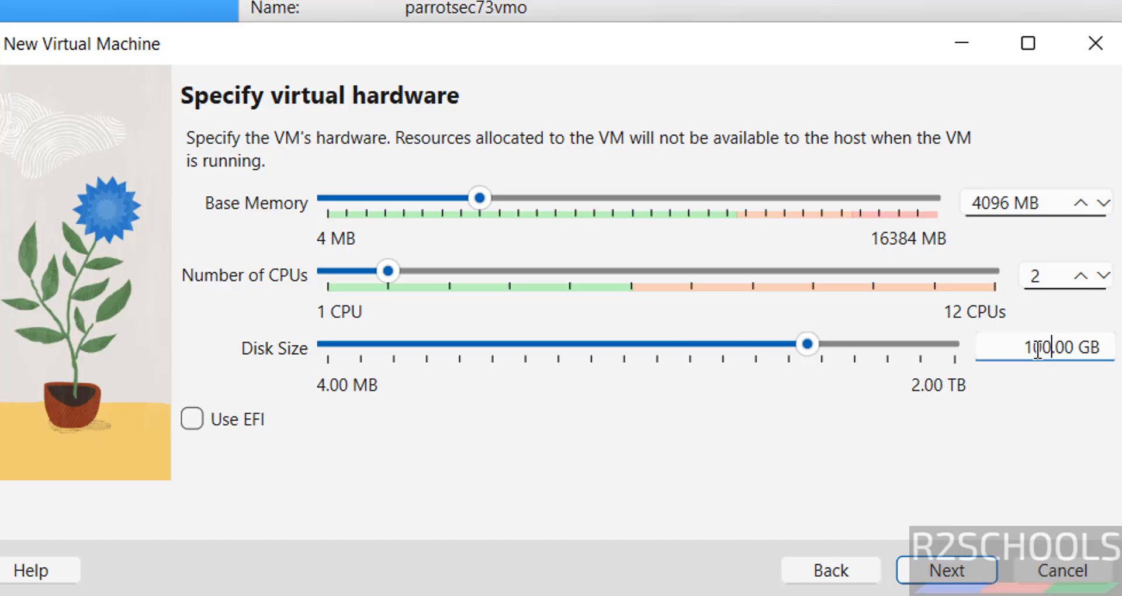
click(955, 557)
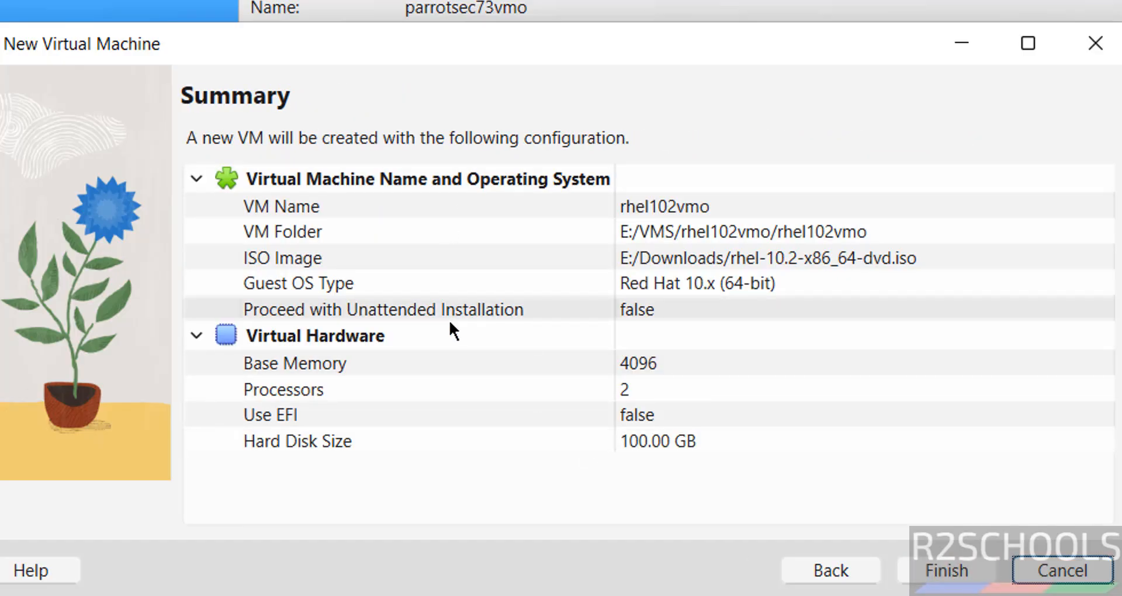
click(833, 571)
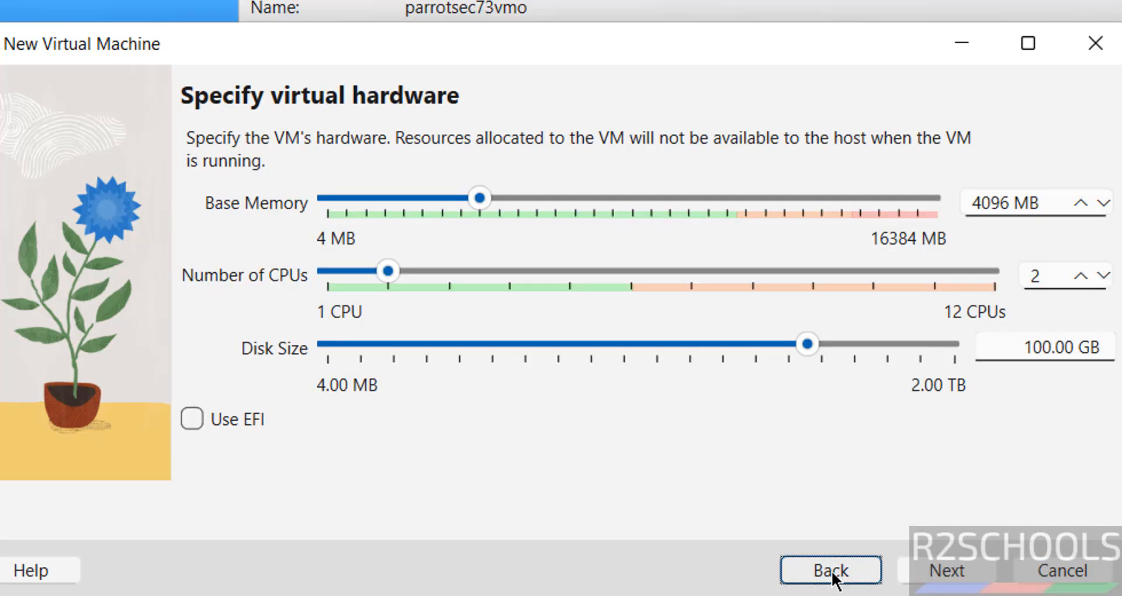
click(832, 572)
click(935, 574)
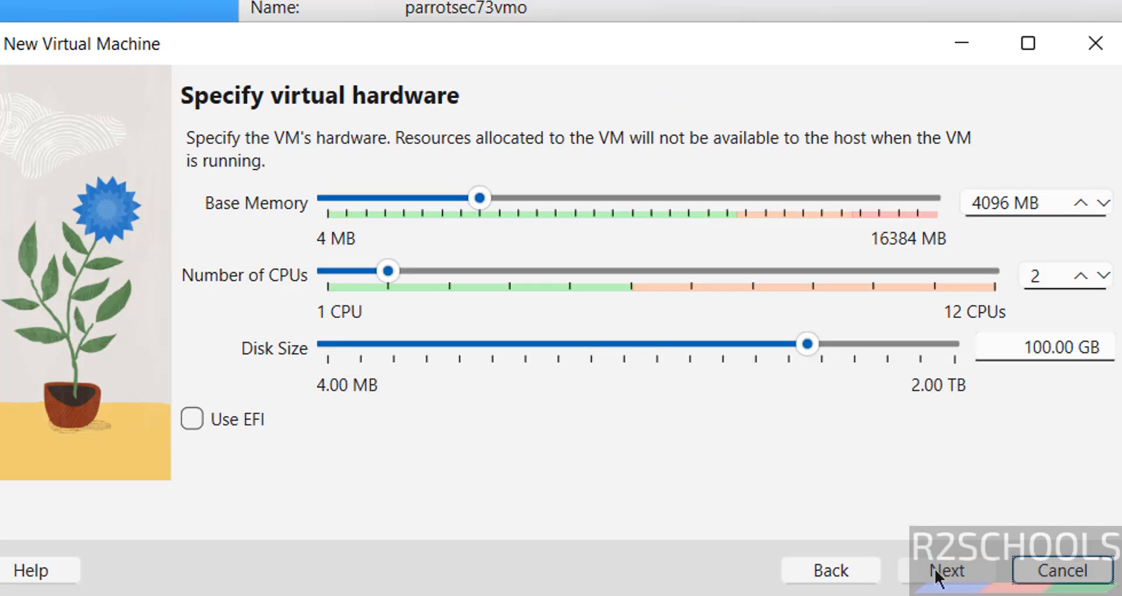
click(935, 574)
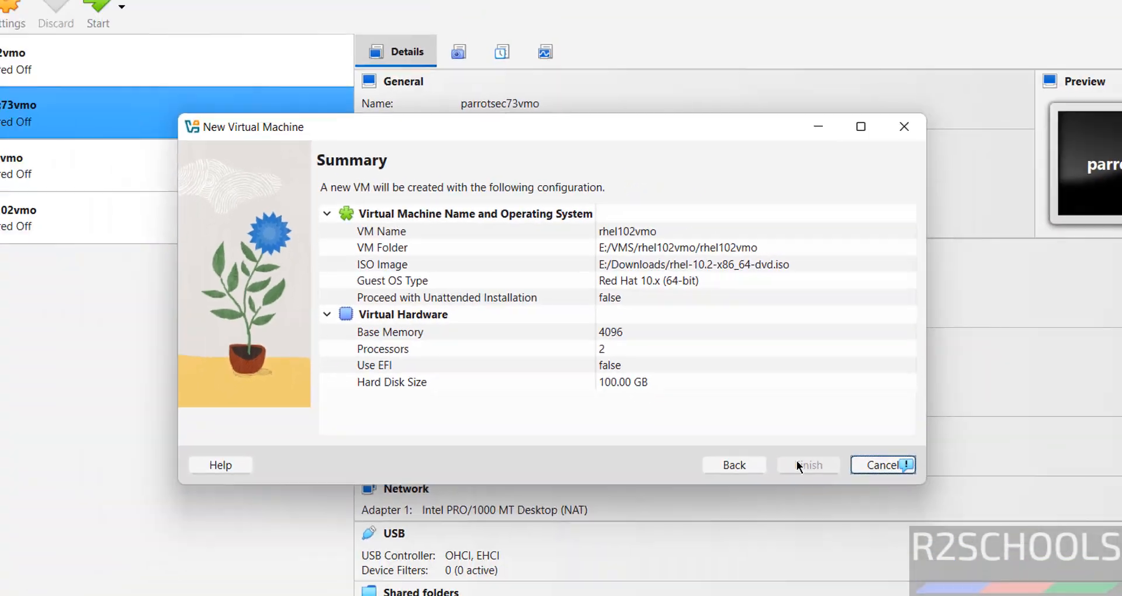
Step: Finish creating rhel102vmo, then glance at its right-click menu and the Machine menu
click(798, 462)
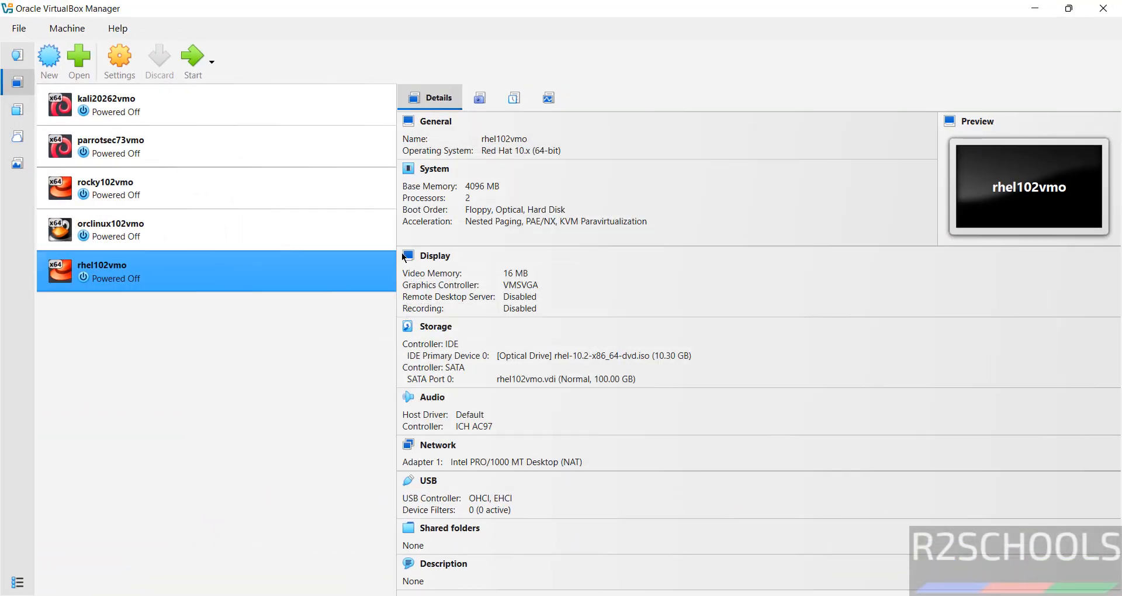
right_click(222, 266)
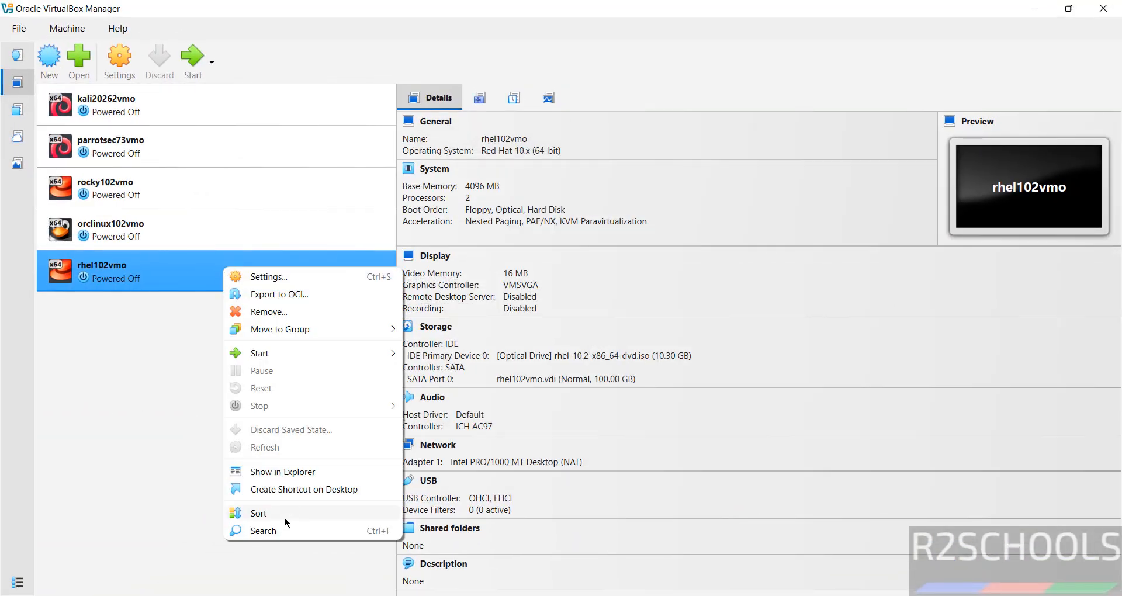
click(147, 346)
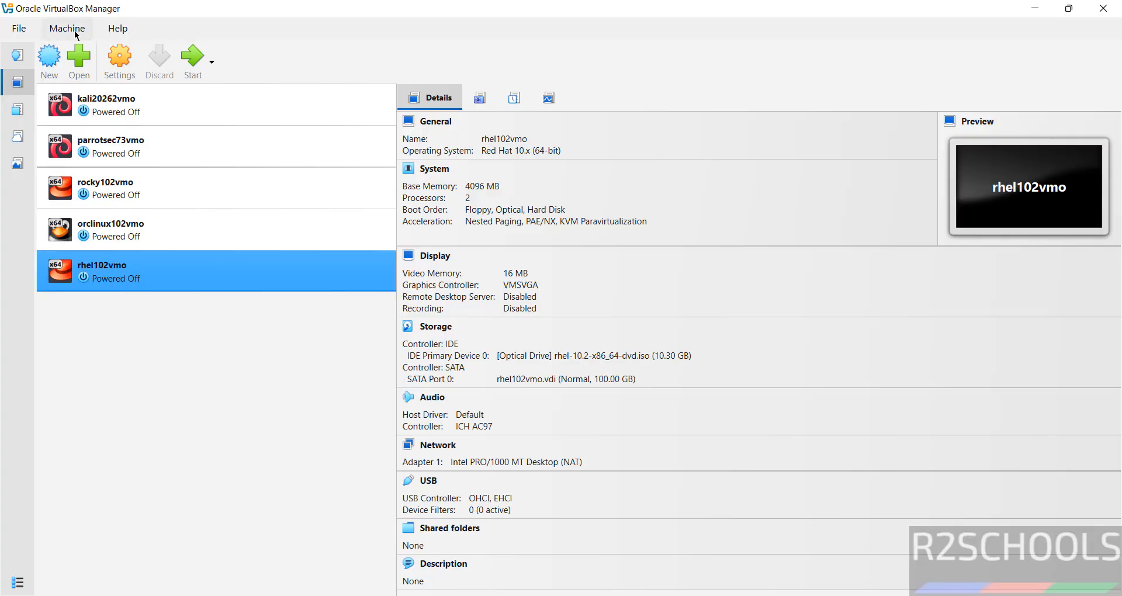
click(74, 32)
click(238, 340)
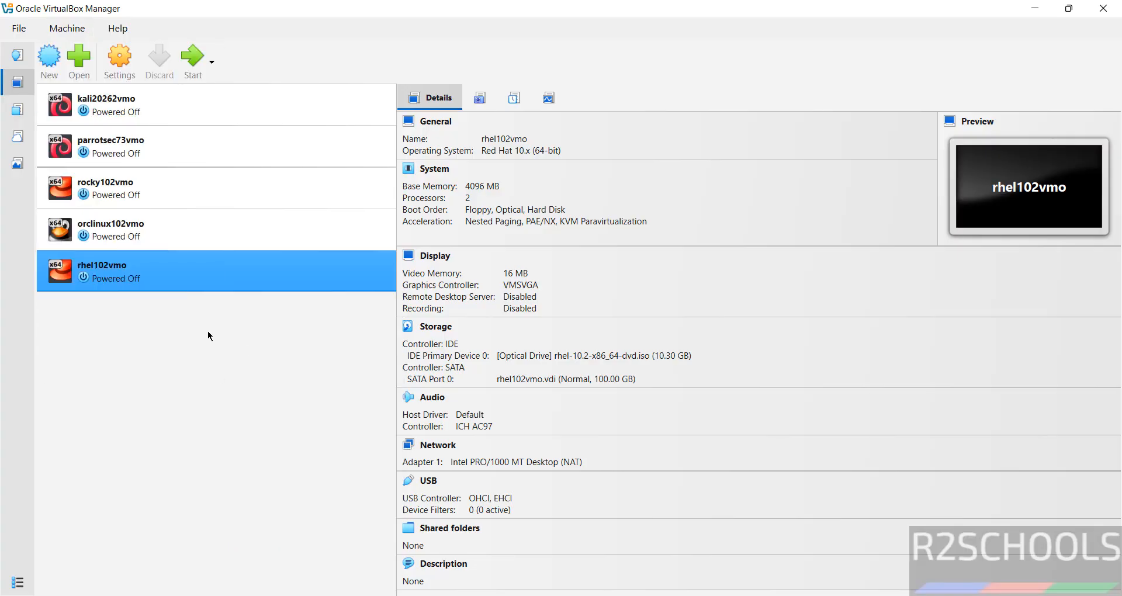
Step: Set rhel102vmo's System pointing device to USB Tablet, save, and start the VM
click(119, 77)
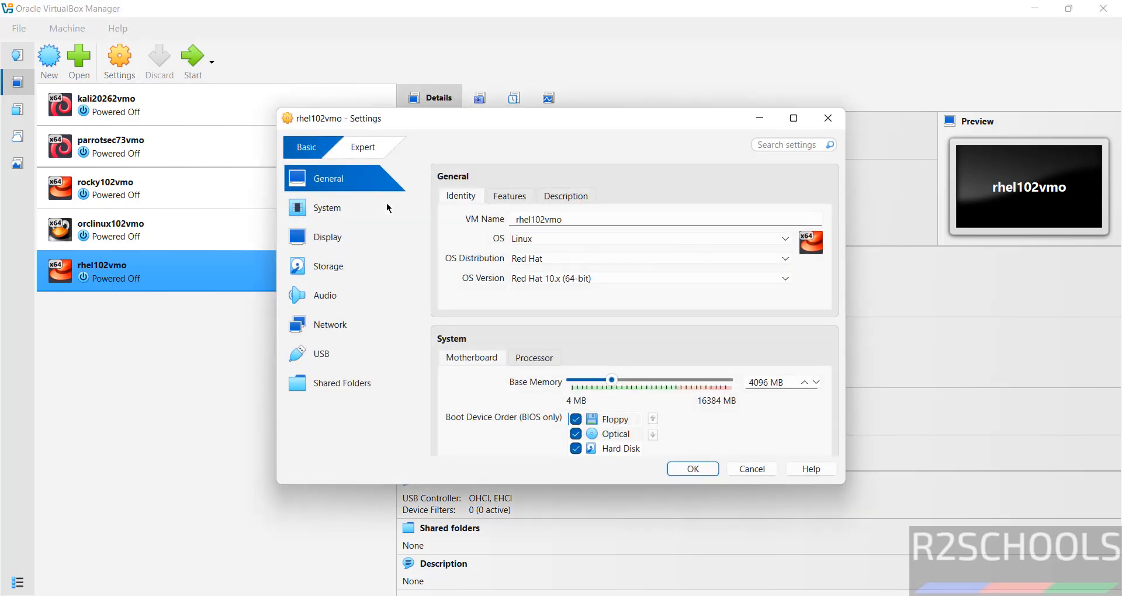
click(348, 218)
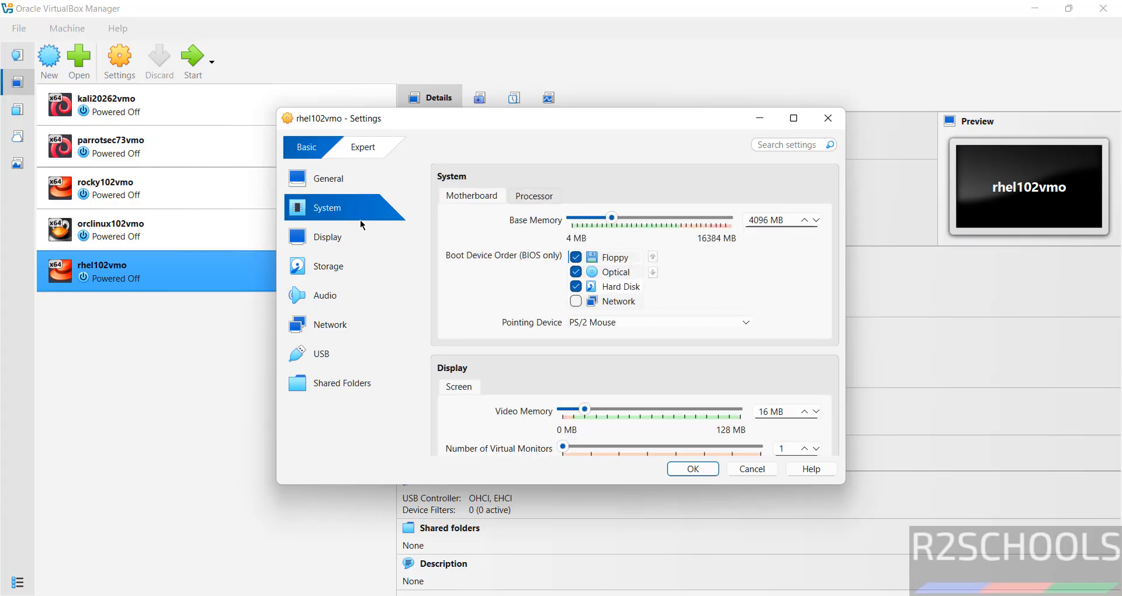
click(628, 323)
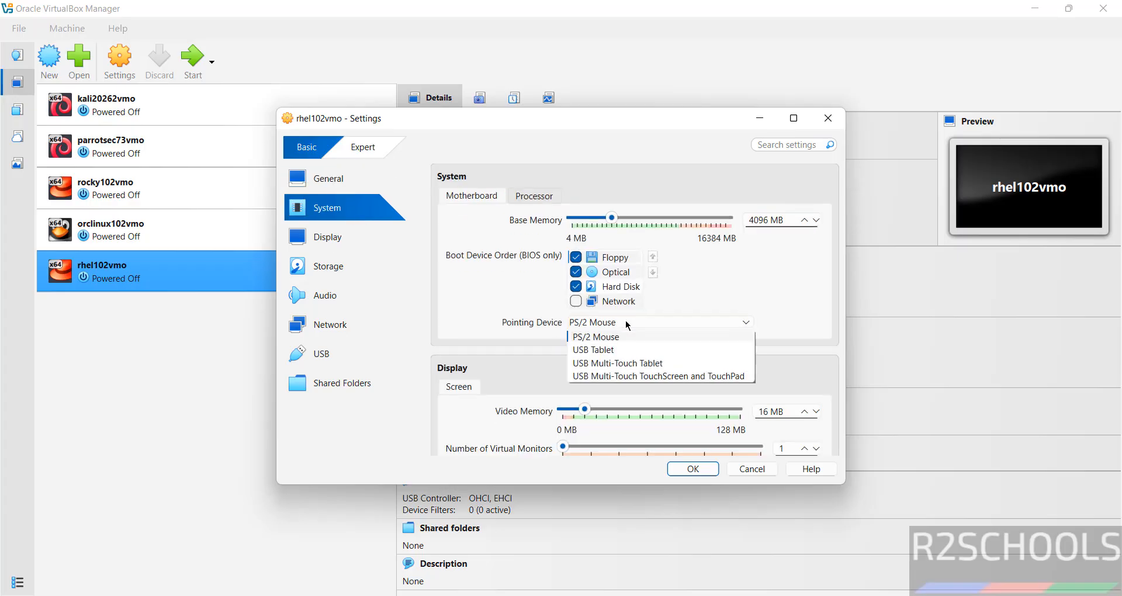
click(607, 351)
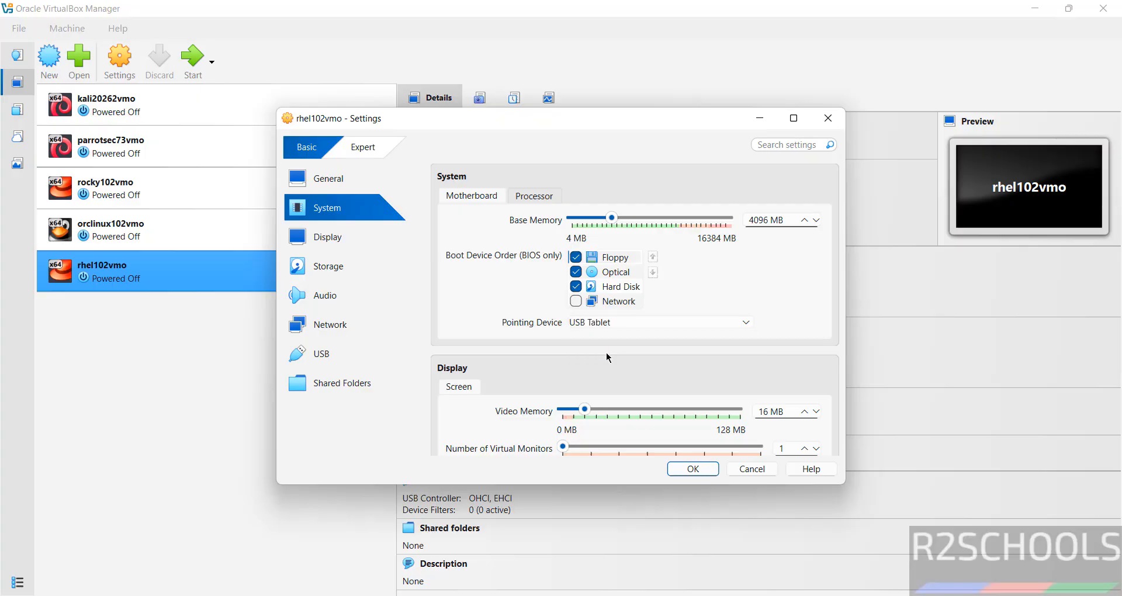
click(693, 469)
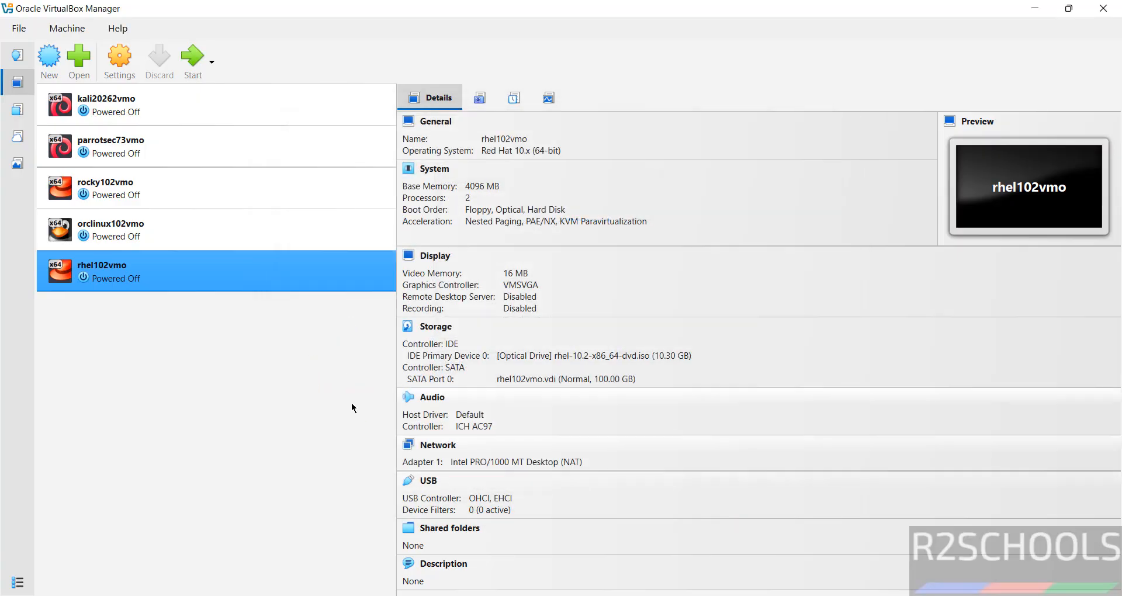
click(194, 59)
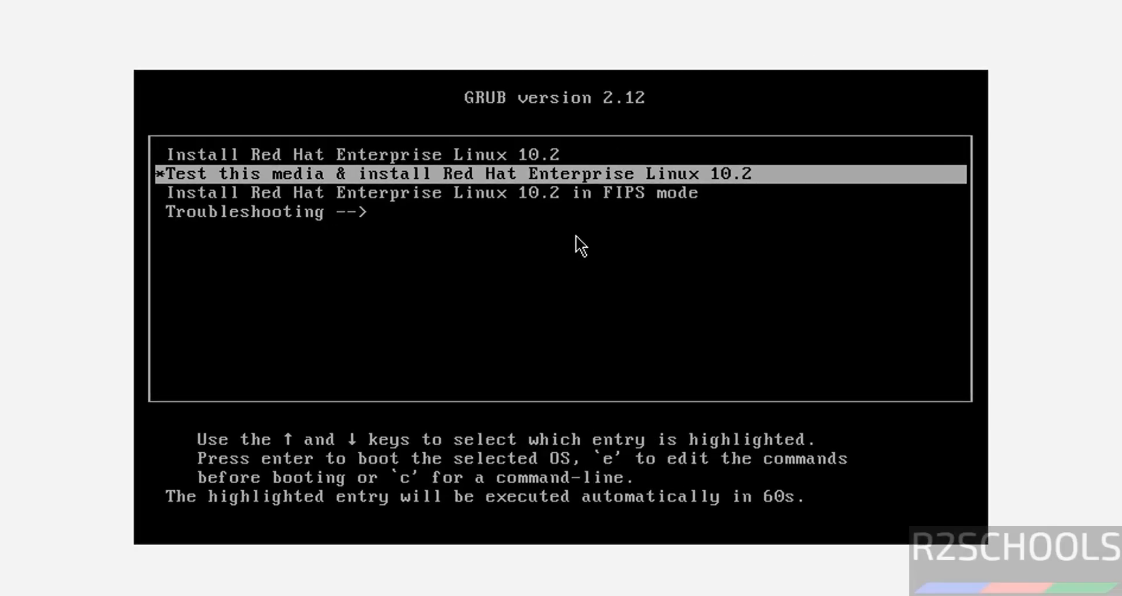
Step: Boot Install Red Hat Enterprise Linux 10.2, keep English, and accept the 100 GiB disk with automatic partitioning
key(Up)
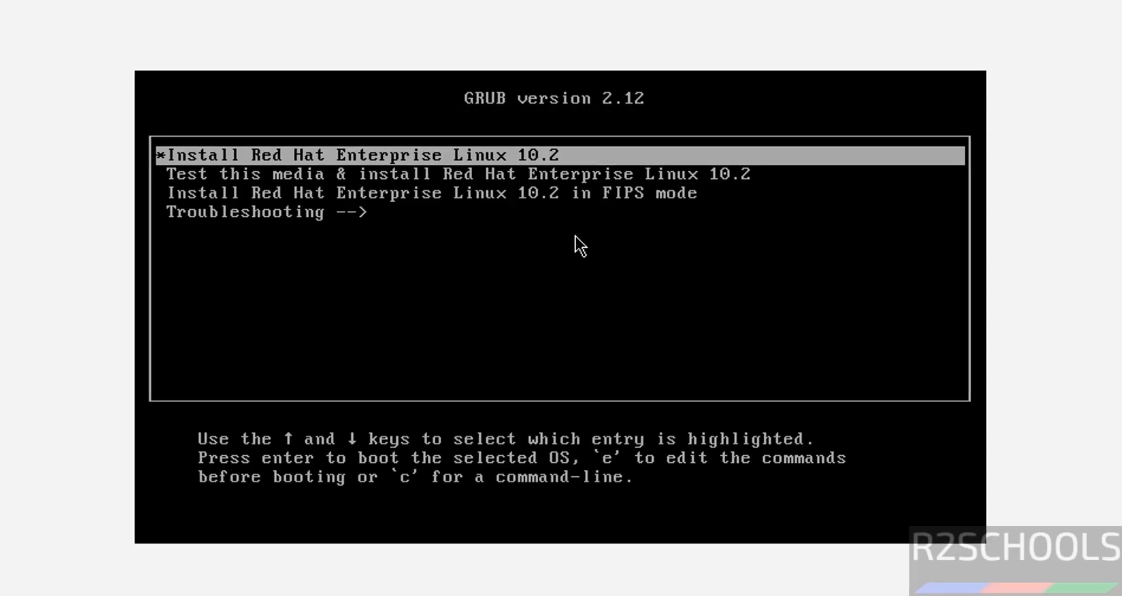
key(Return)
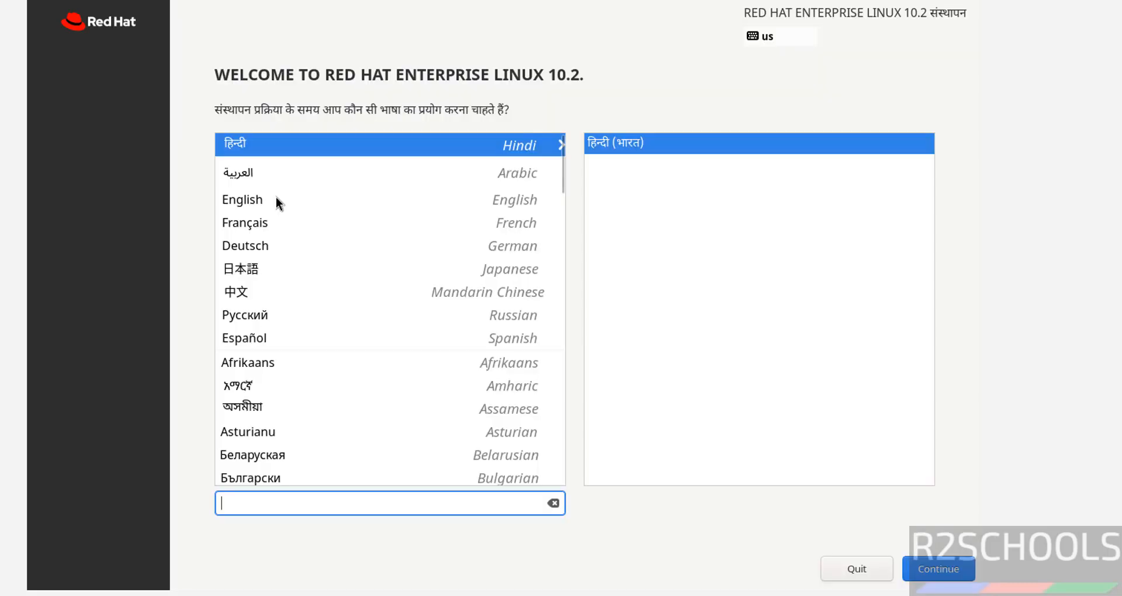
click(276, 198)
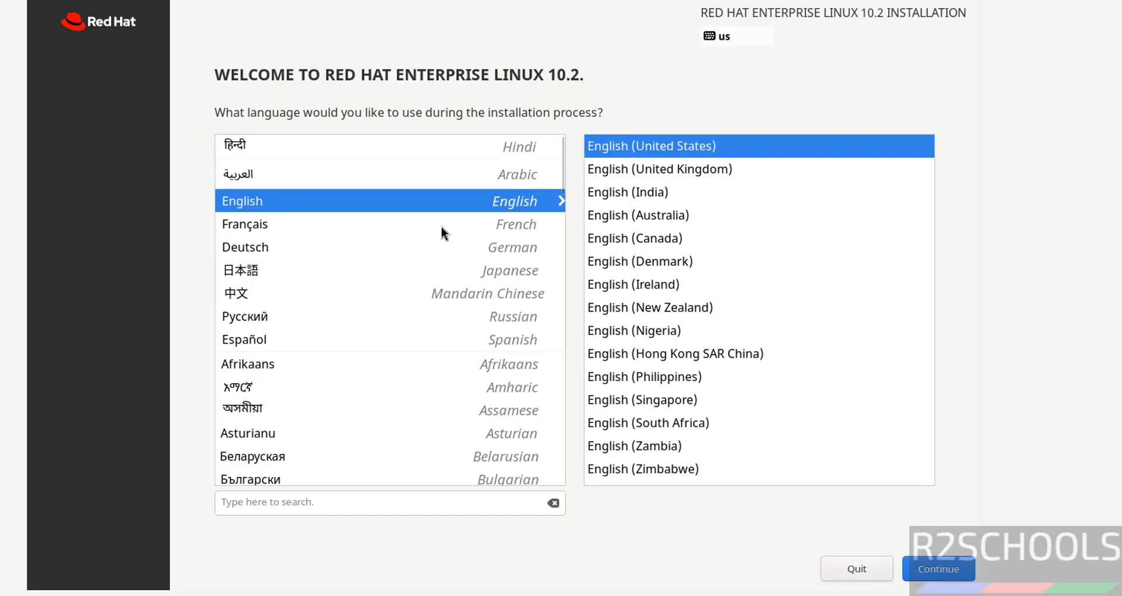
click(932, 568)
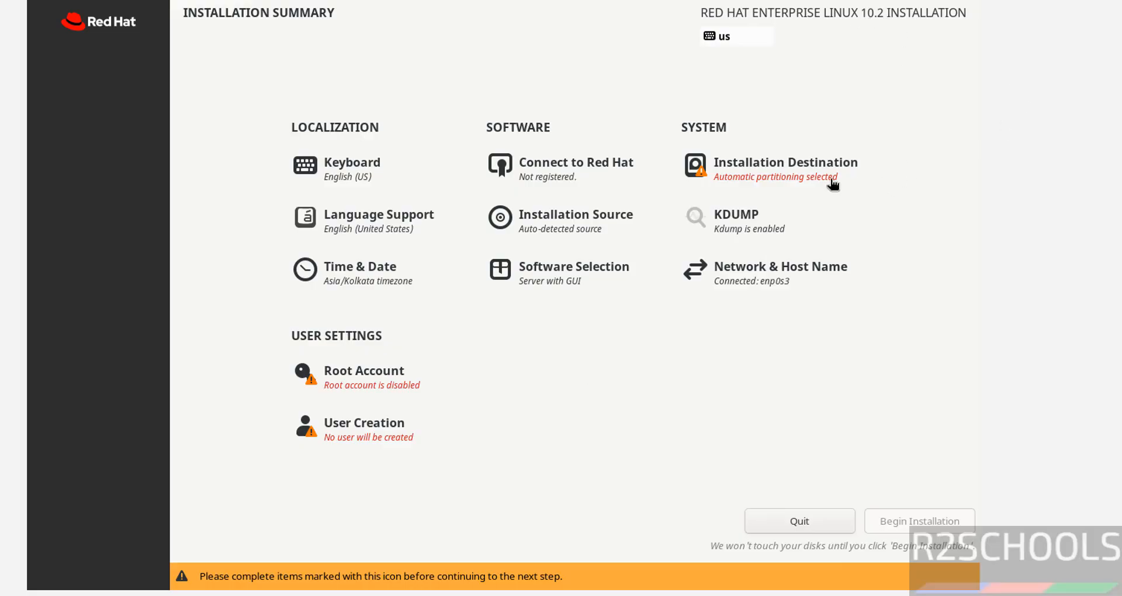
click(763, 172)
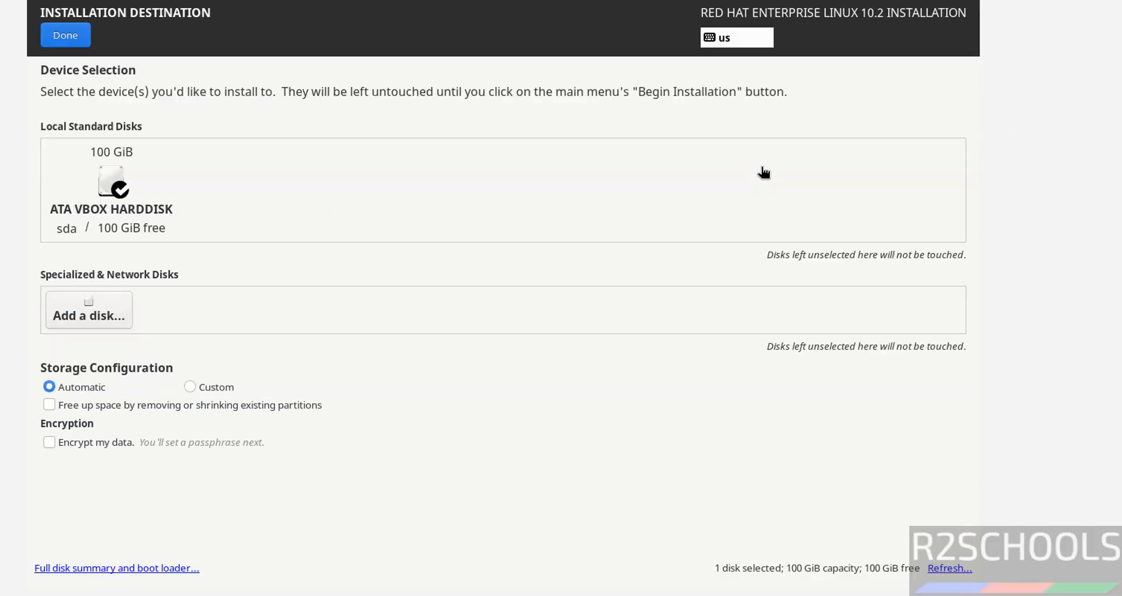
click(58, 33)
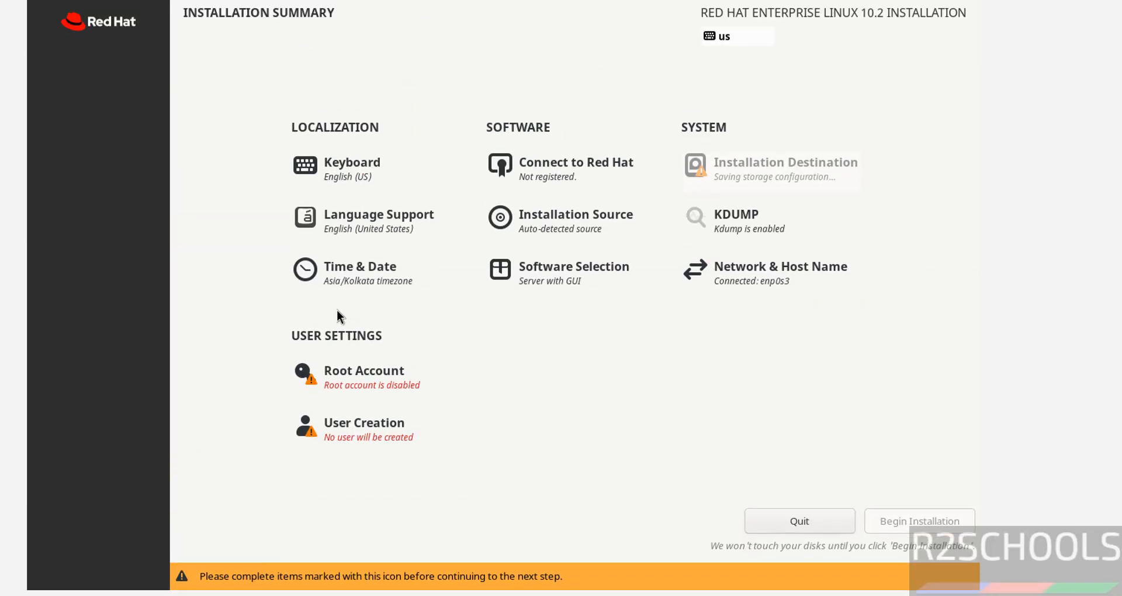
Step: Enable the root account with a confirmed password and allow root SSH password login
click(394, 386)
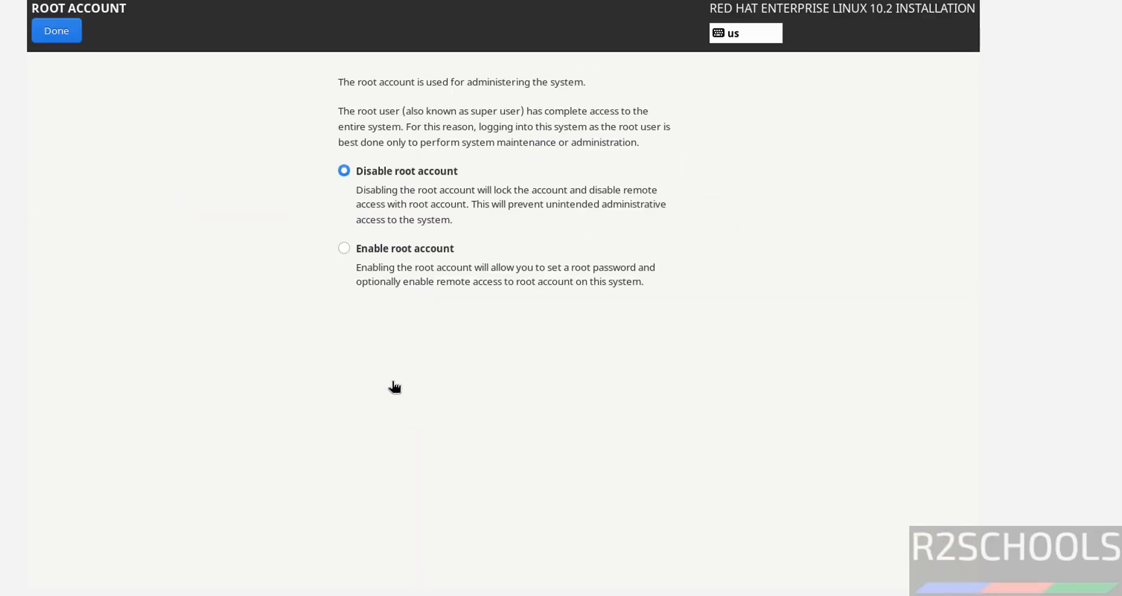
click(390, 249)
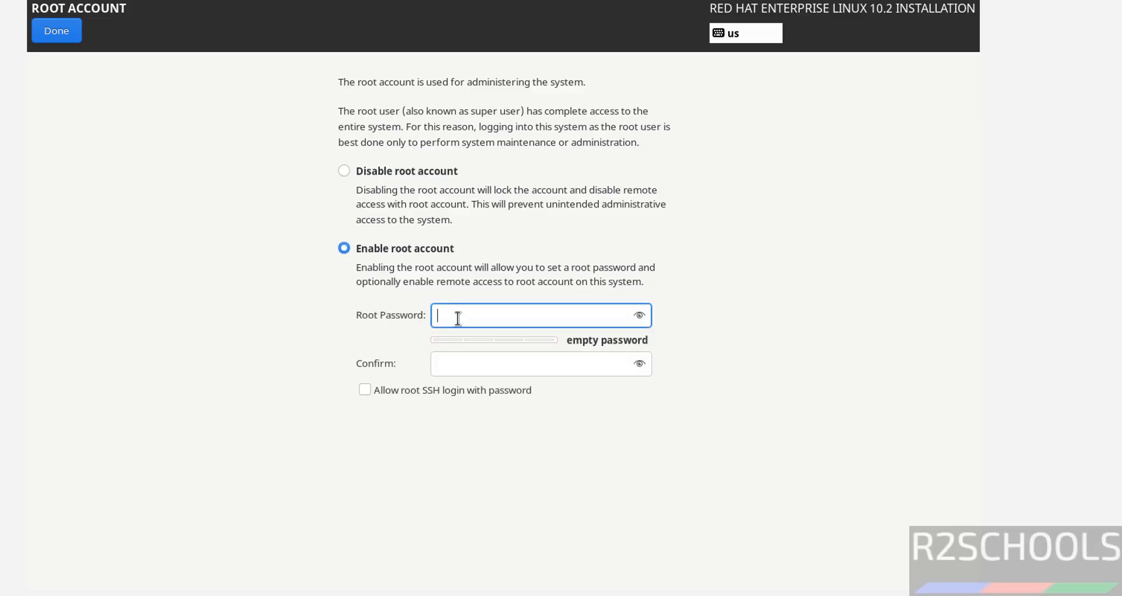
text(**********)
key(Tab)
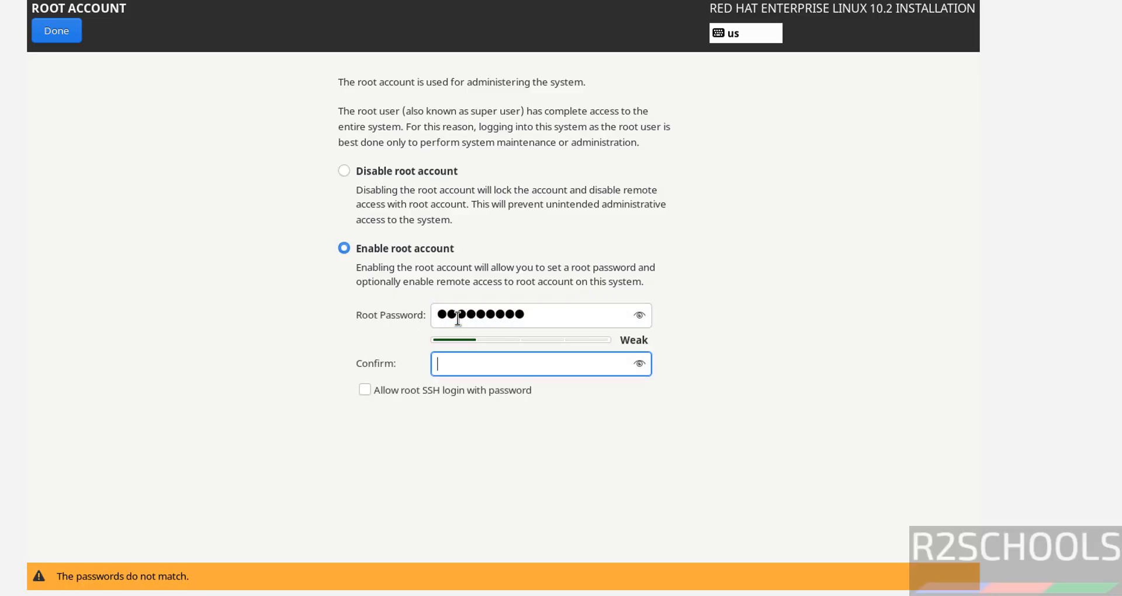
text(**********)
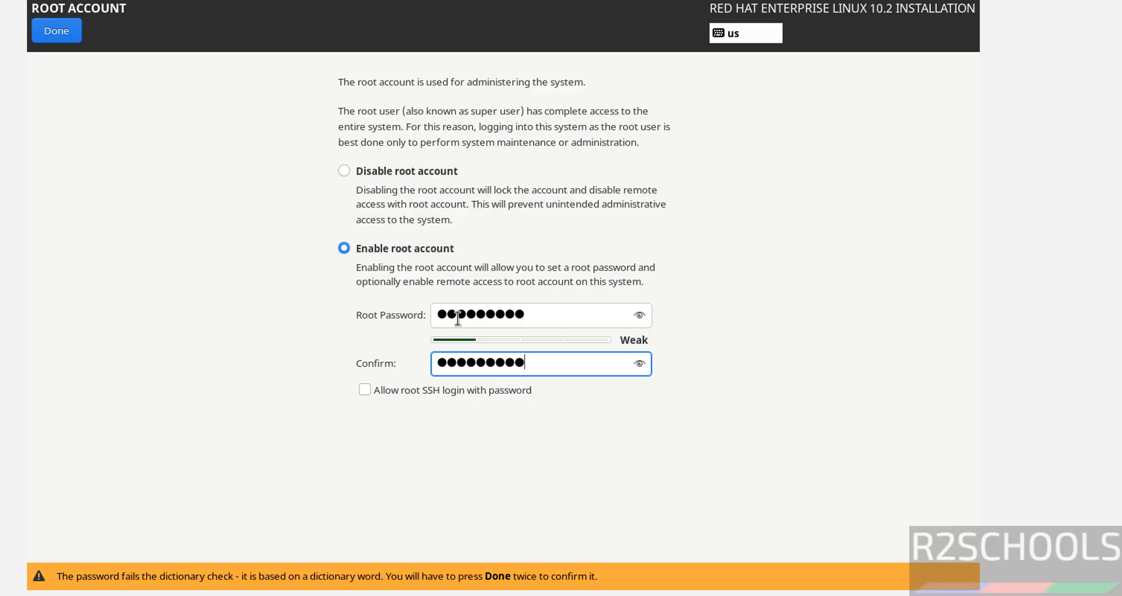
click(369, 387)
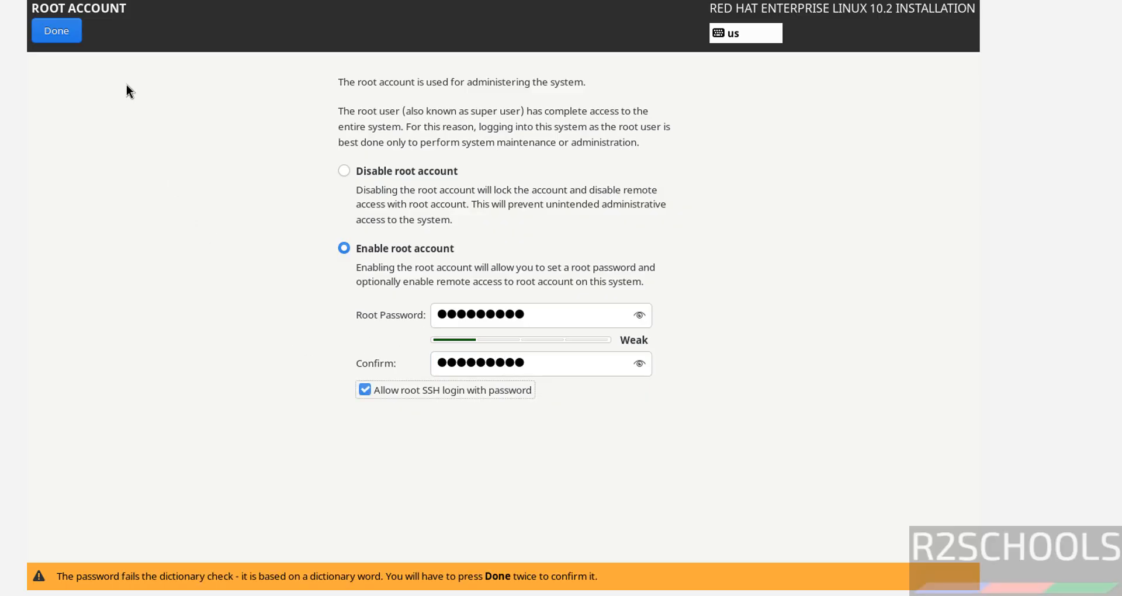
click(75, 34)
click(76, 33)
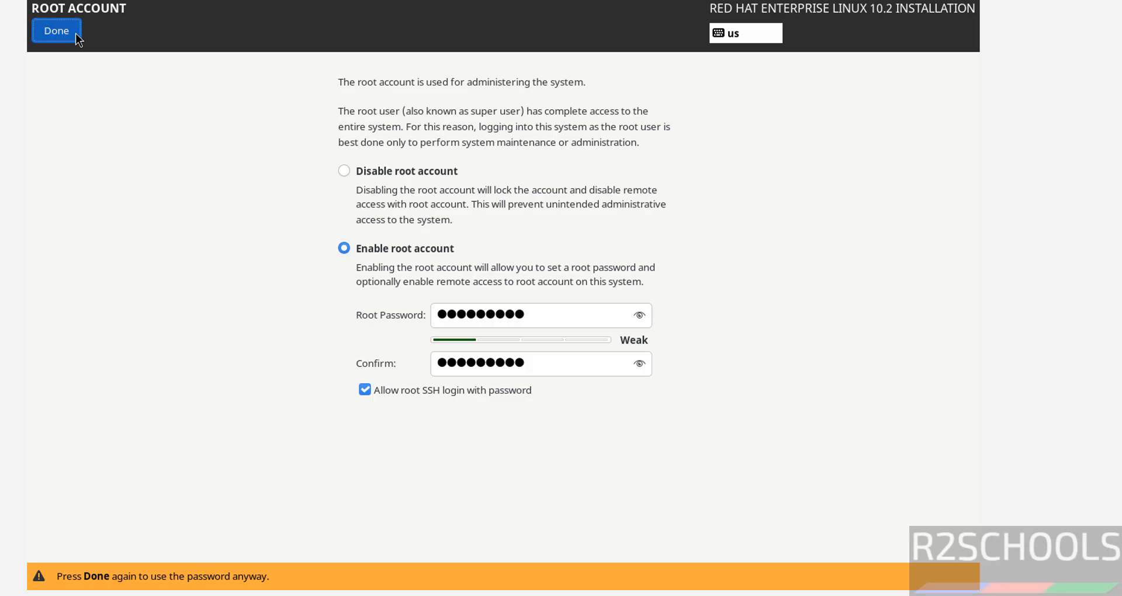
Step: Create the administrator user account with a confirmed password, accepting the weak-password warning
click(343, 432)
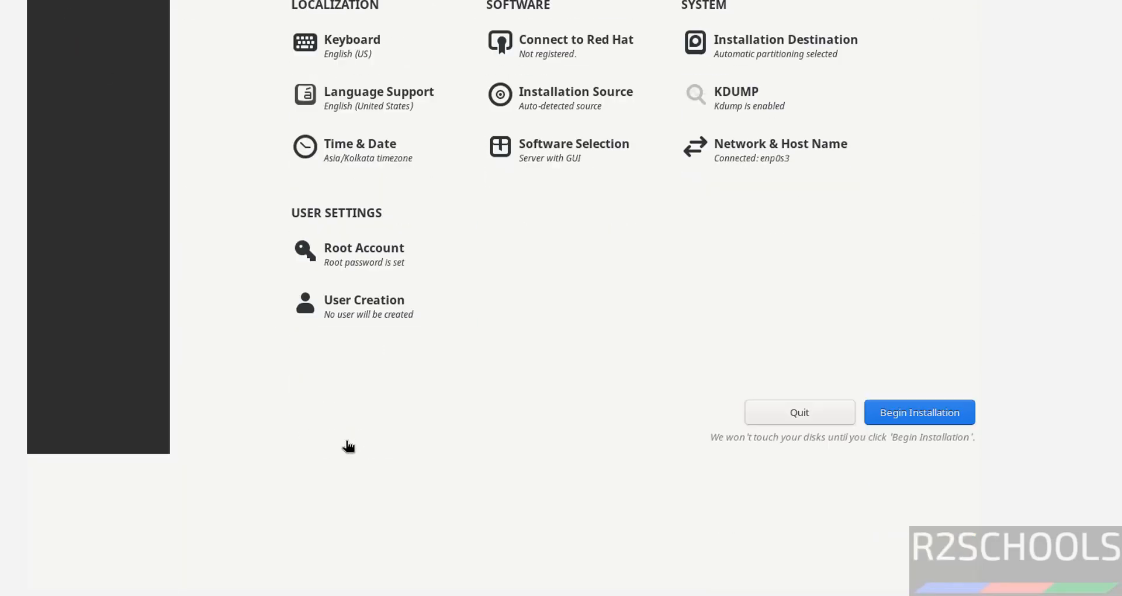
text(r2schools)
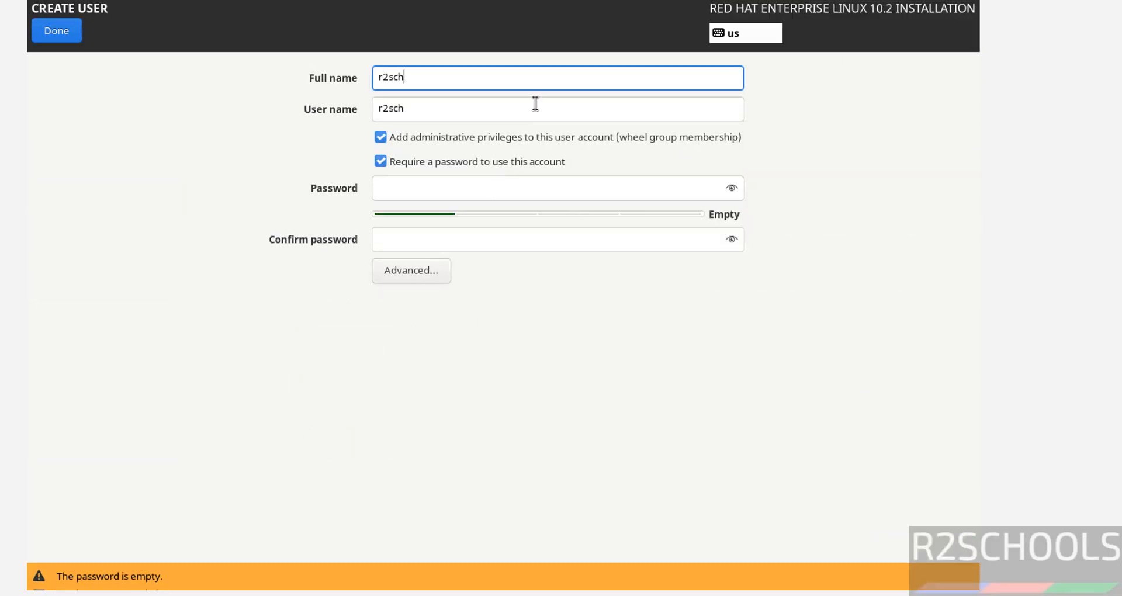
key(Tab)
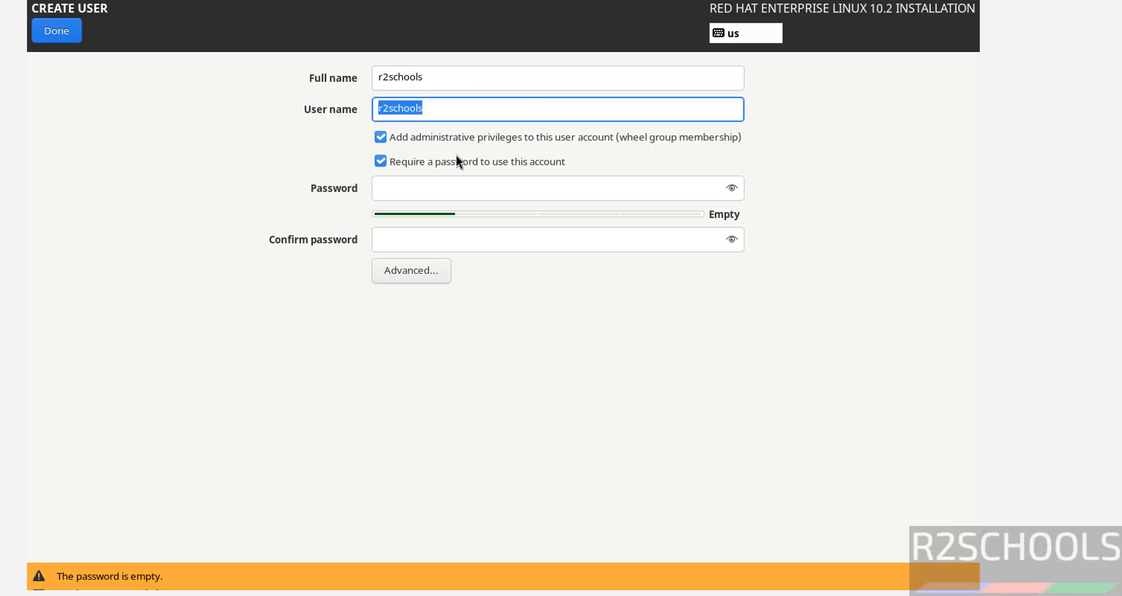
click(473, 188)
text(r2schools)
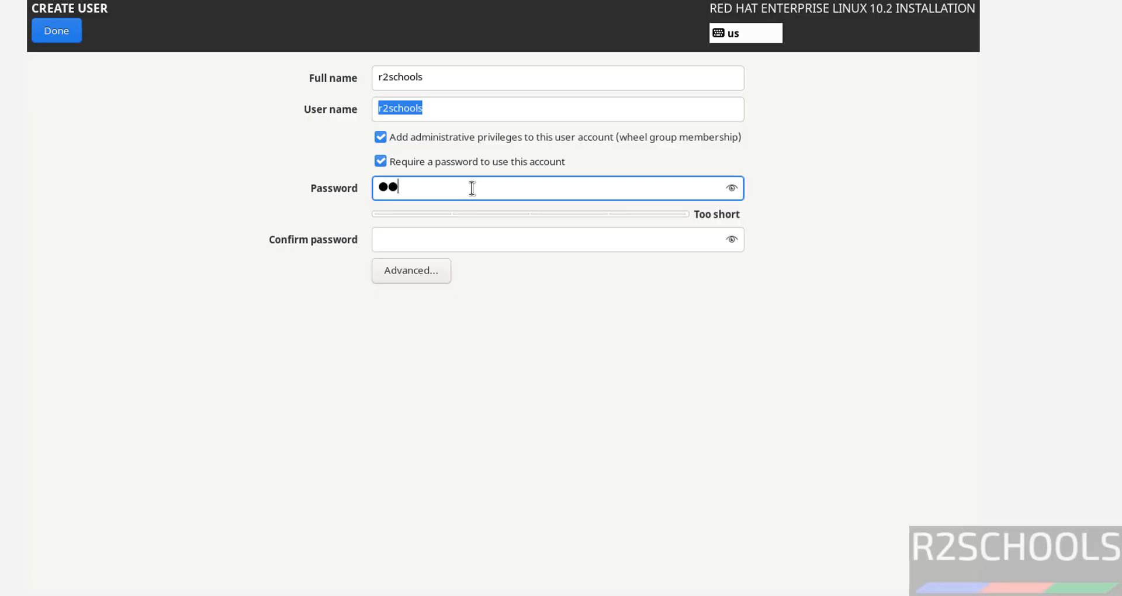
text(s)
key(Tab)
text(r2scho)
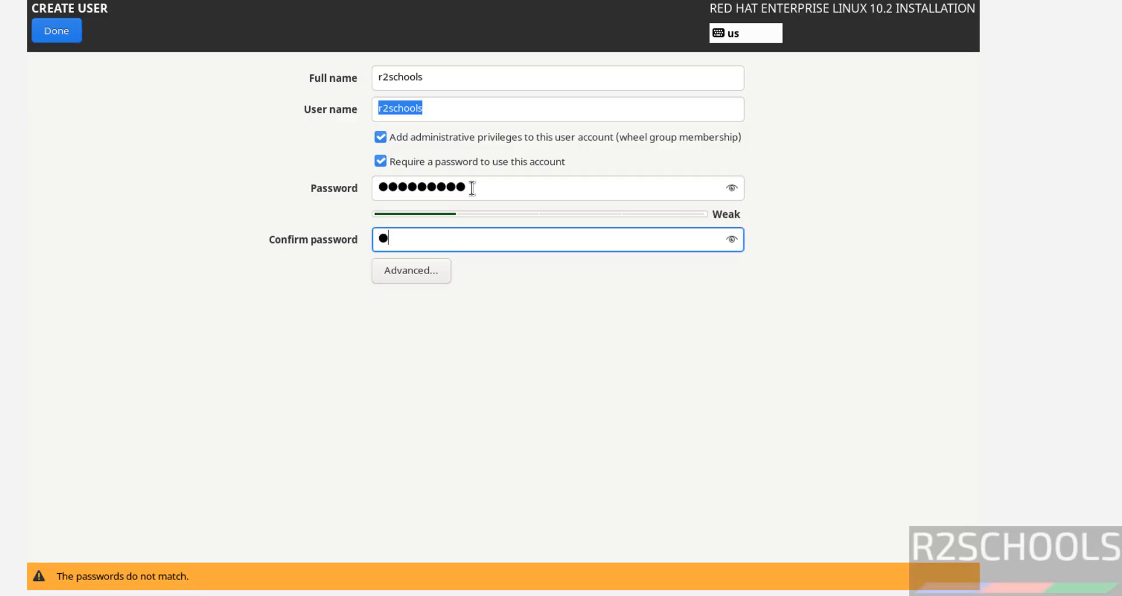
text(ols)
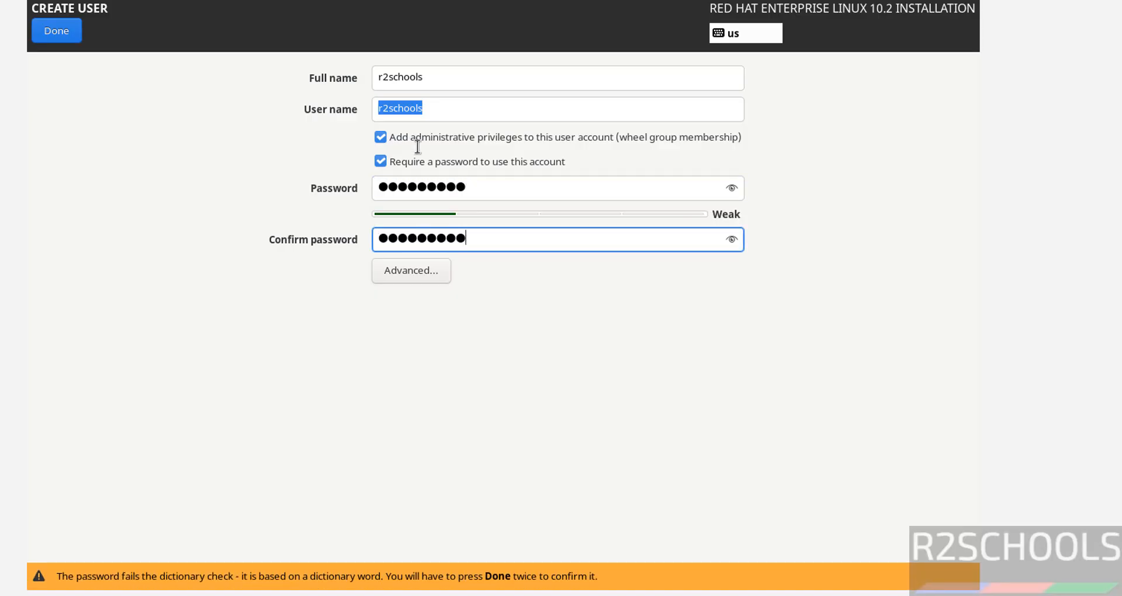
click(72, 36)
click(71, 36)
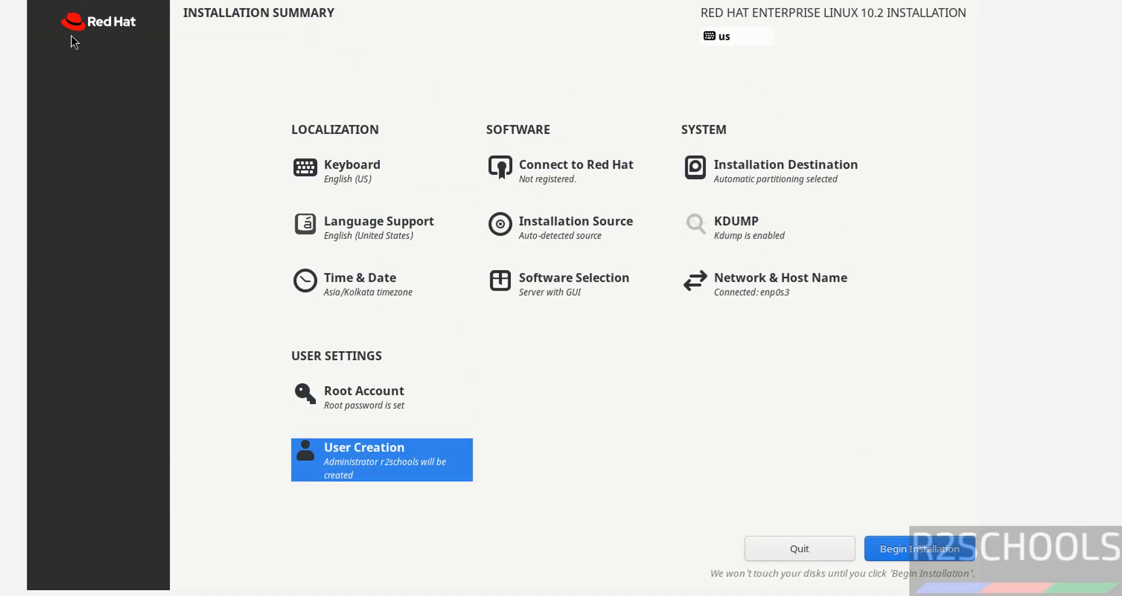
Step: Select Server with GUI plus Mail, Remote Desktop Clients, Windows File, FTP and DNS Name Server add-ons
click(565, 294)
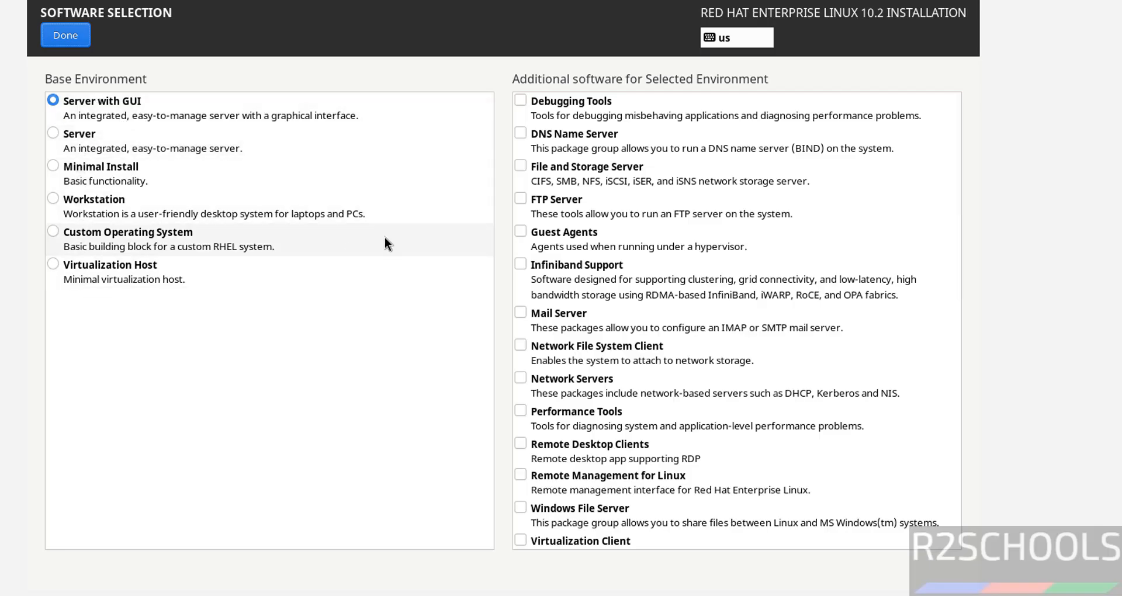
click(82, 142)
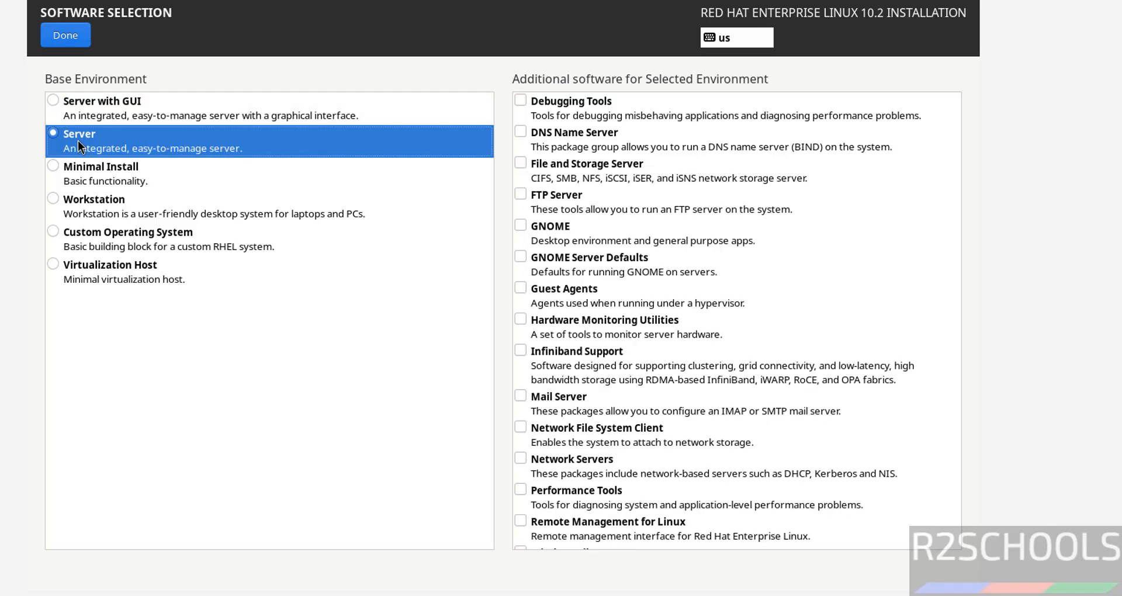
click(129, 103)
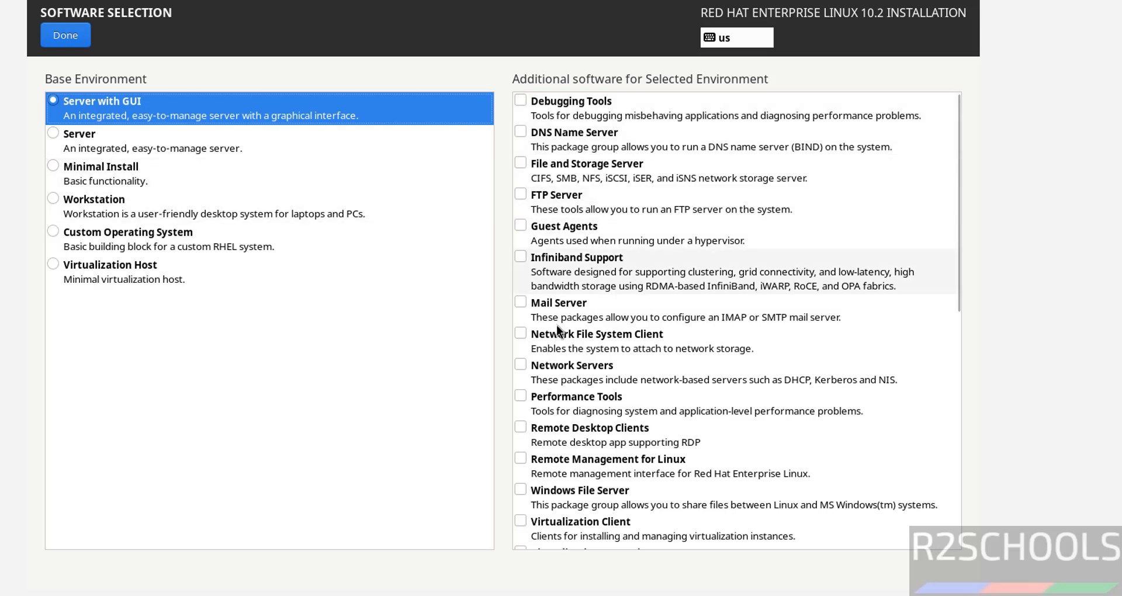
click(521, 301)
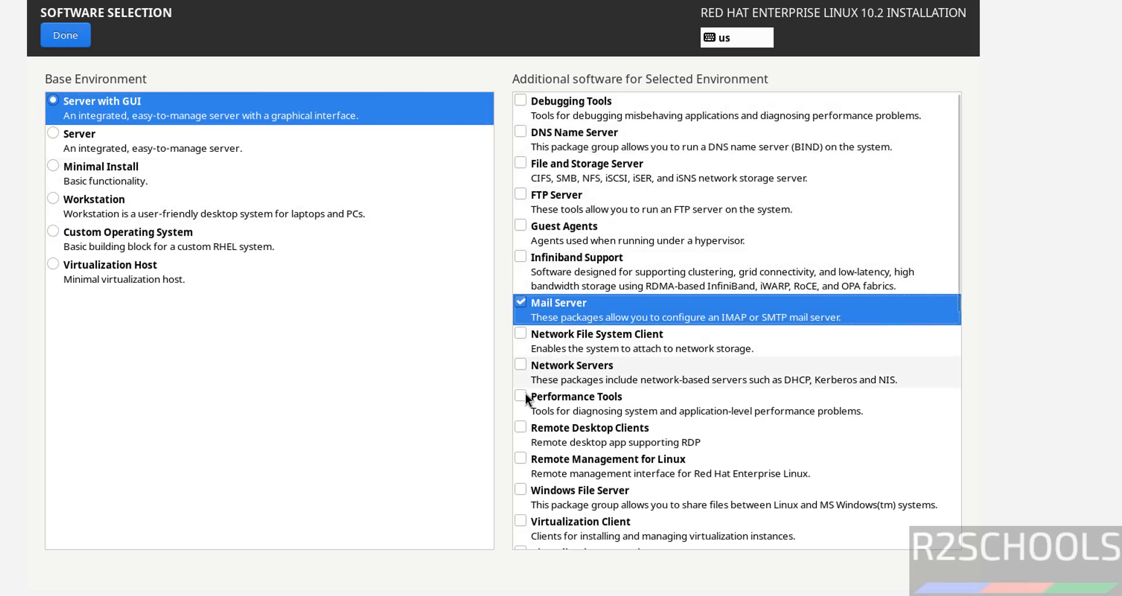
click(521, 427)
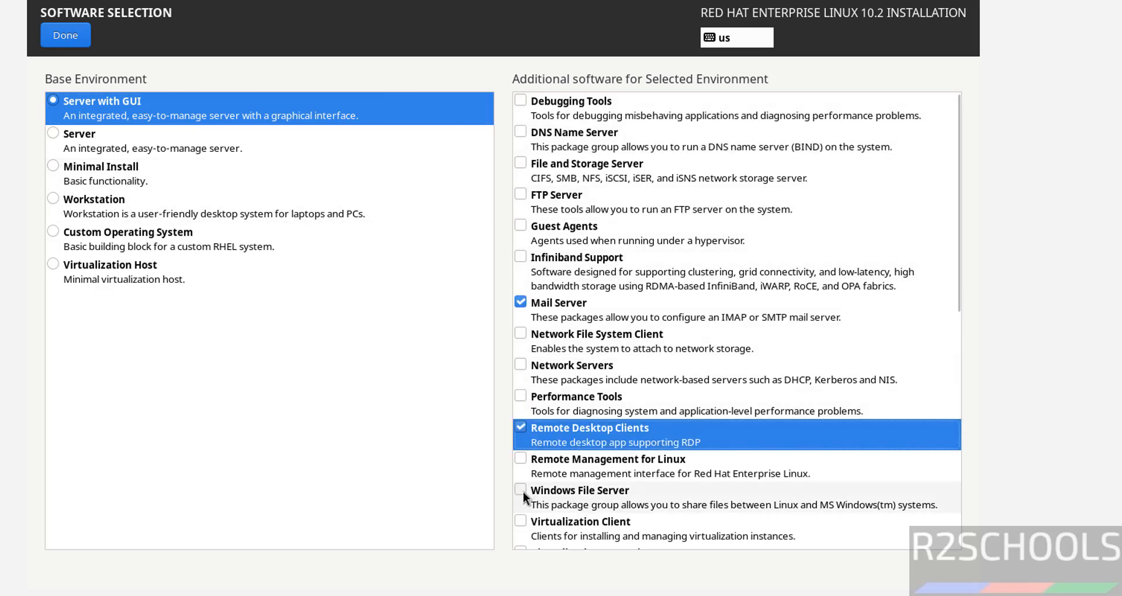
click(521, 490)
click(521, 195)
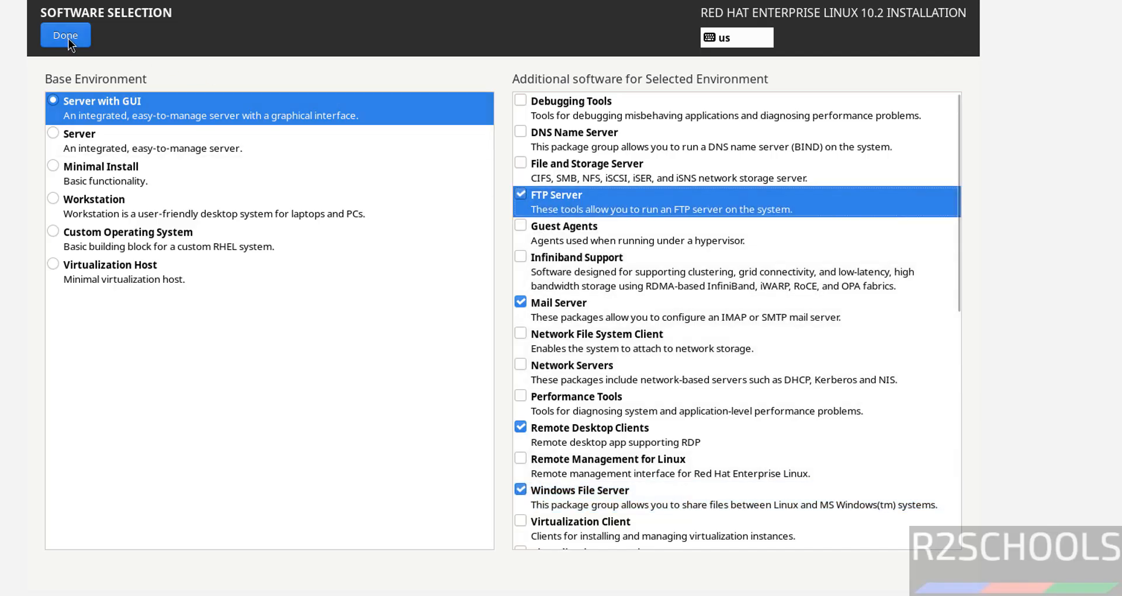
click(555, 133)
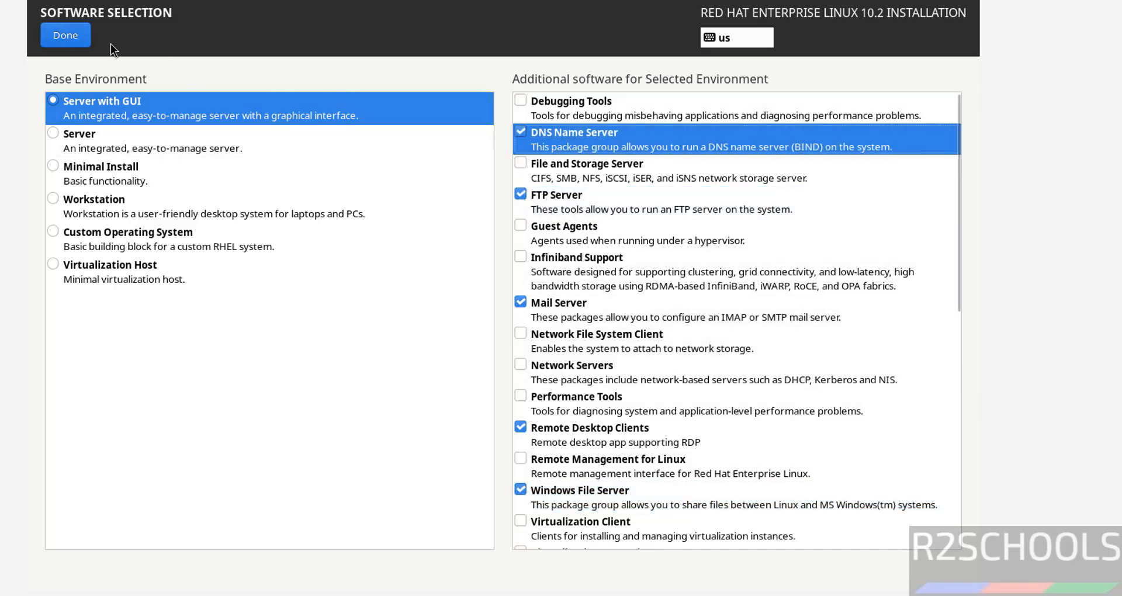
click(61, 37)
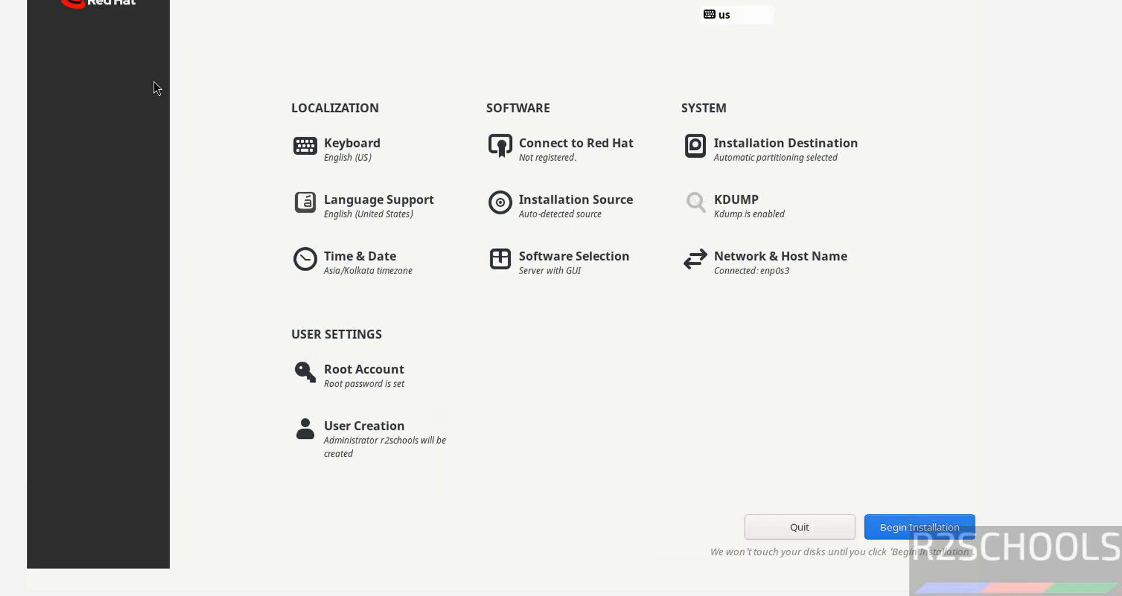
Step: Confirm the Asia/Kolkata time zone and begin the RHEL installation
click(357, 293)
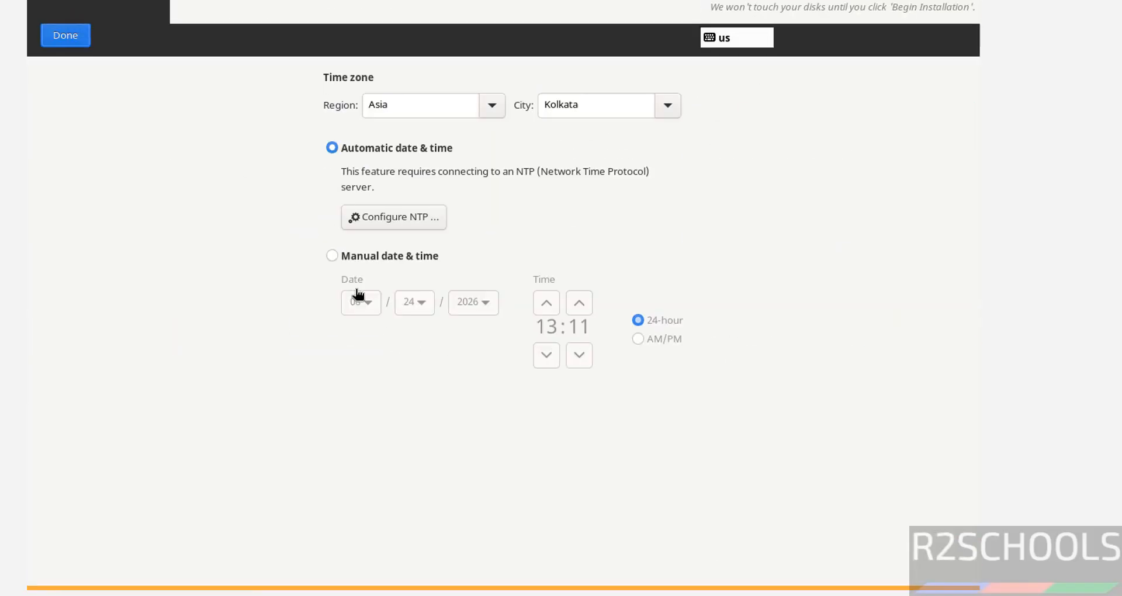
click(66, 35)
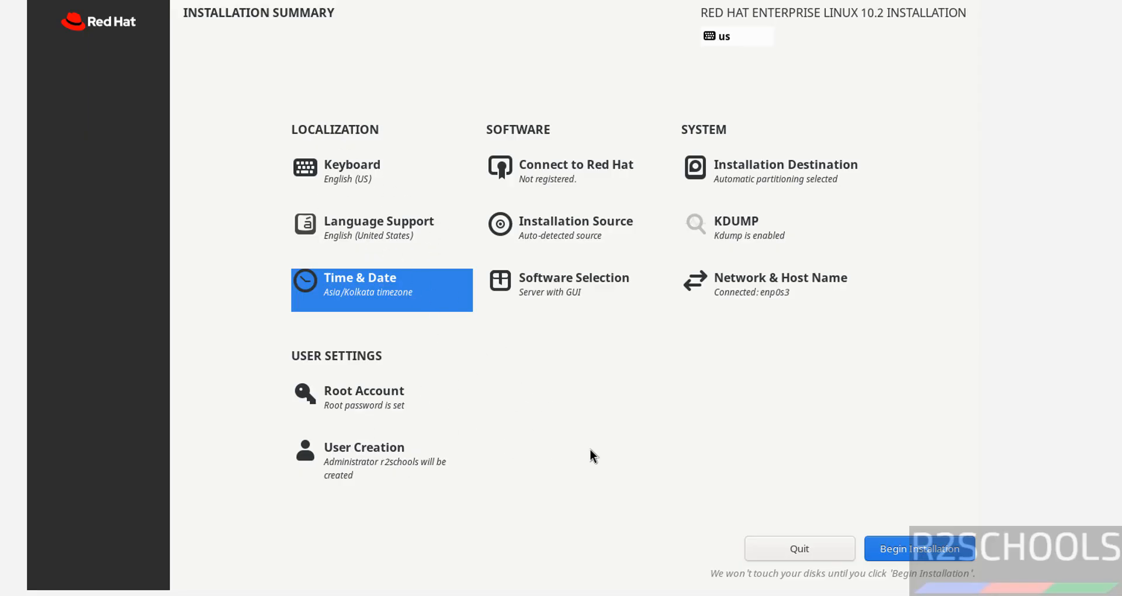
click(893, 552)
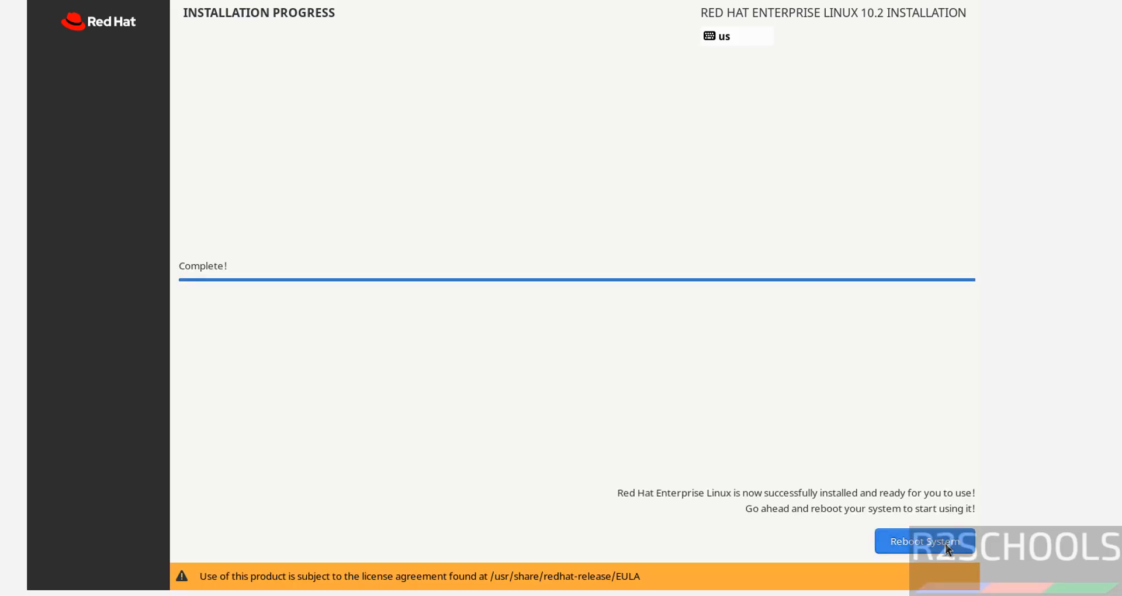
Step: Reboot, sign in as the new user, skip the welcome tour and launch Terminal
click(969, 533)
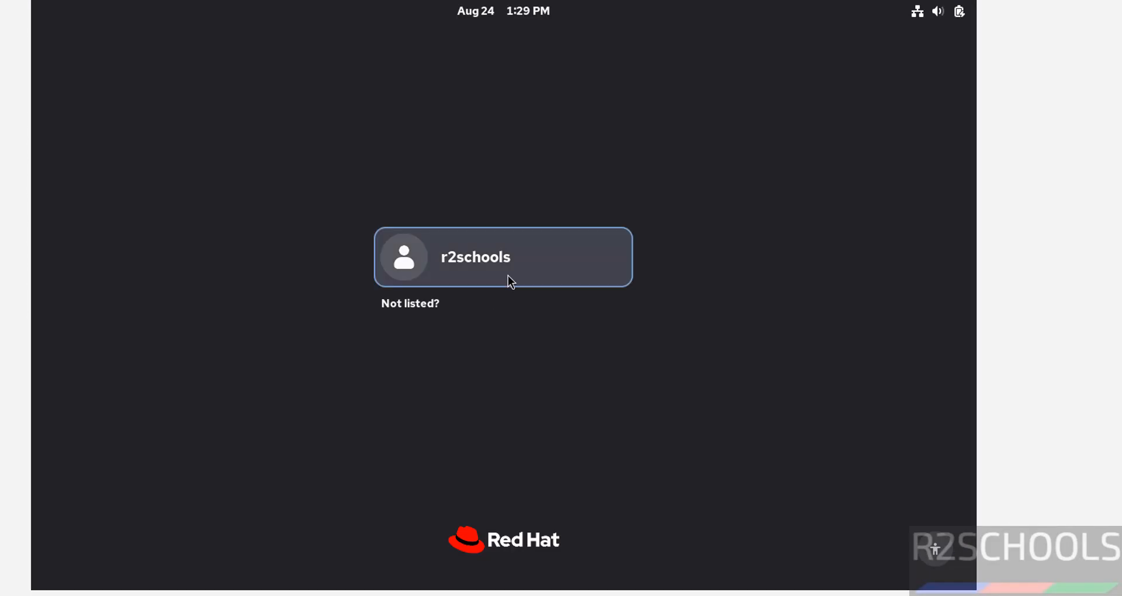
click(525, 257)
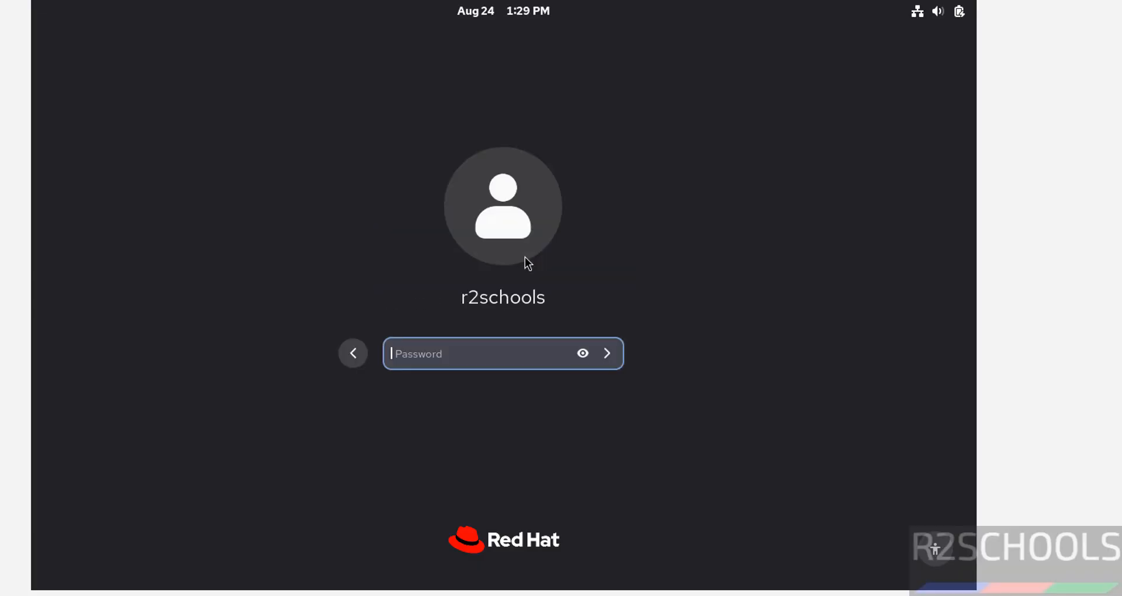
text(**********)
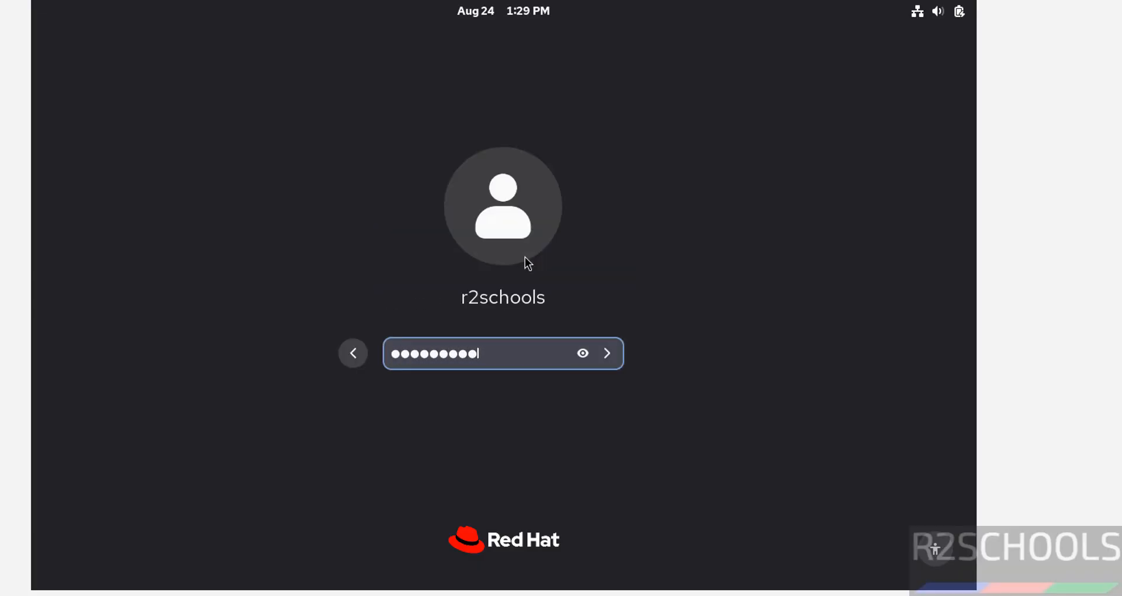
key(Return)
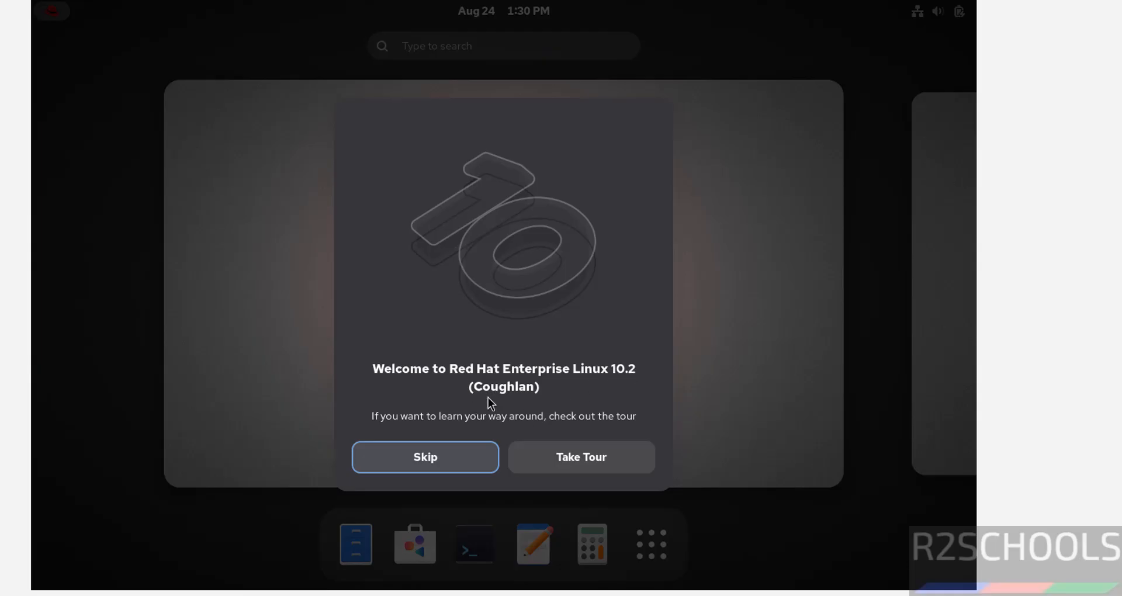
click(415, 455)
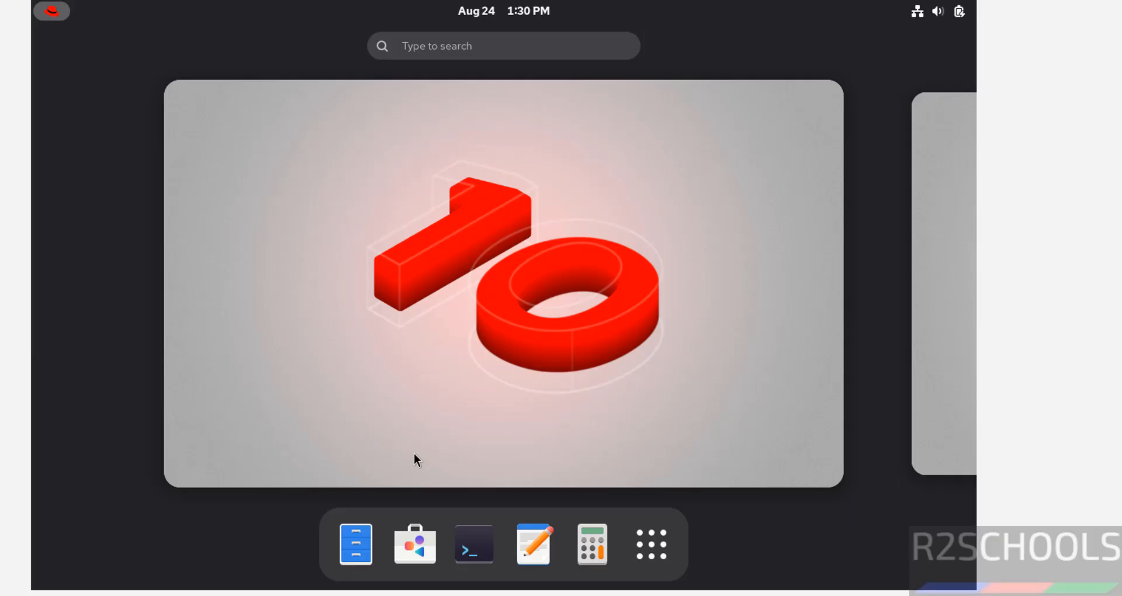
click(483, 544)
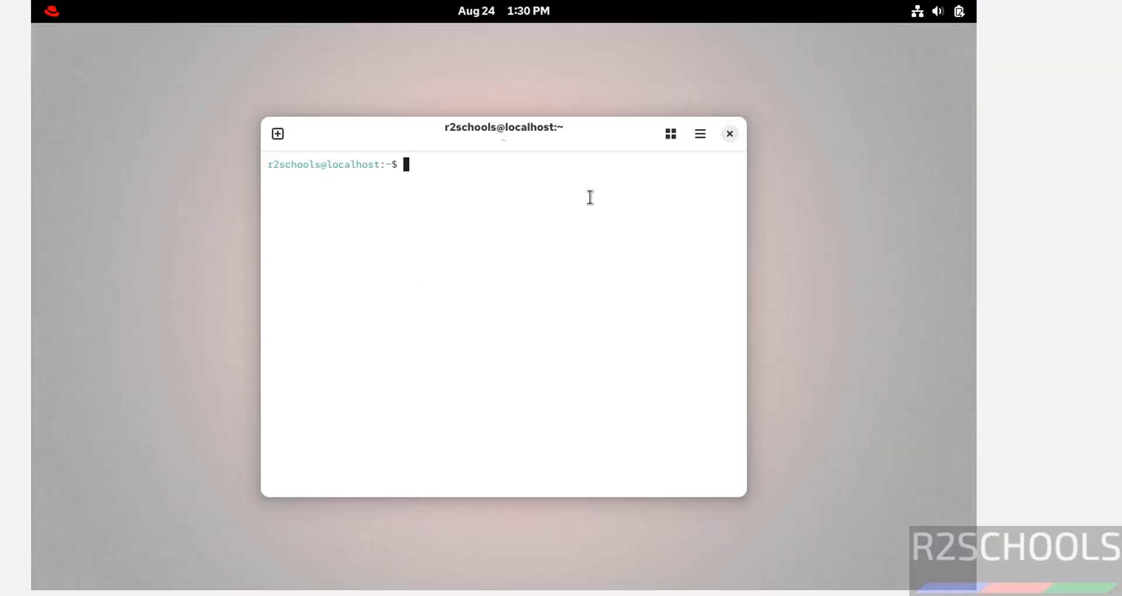
Step: Switch the terminal to a different colour palette in Preferences
click(700, 142)
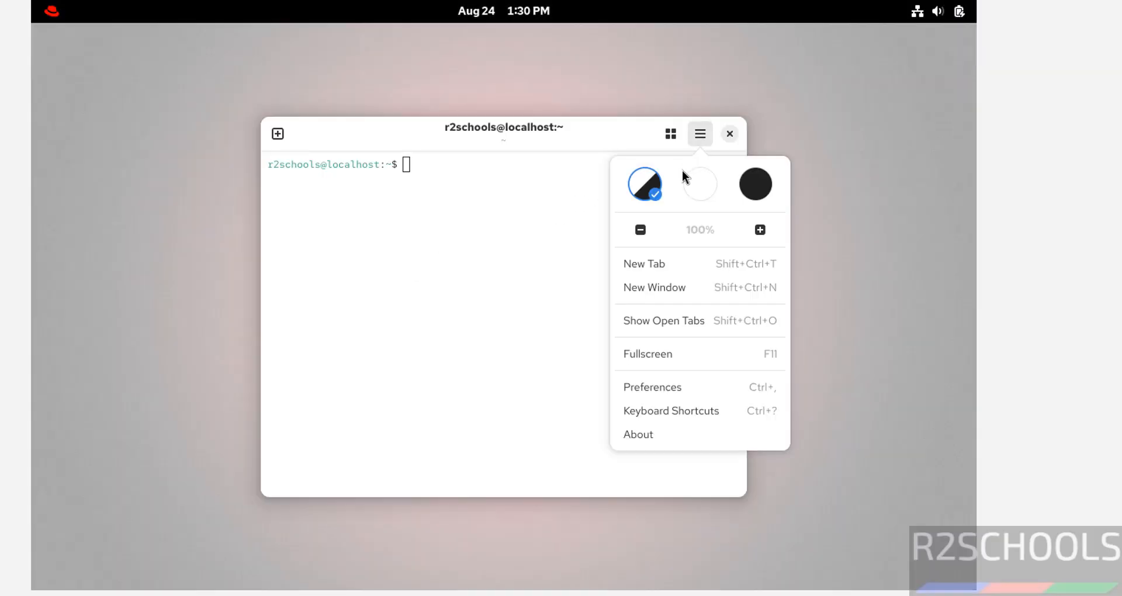
click(661, 393)
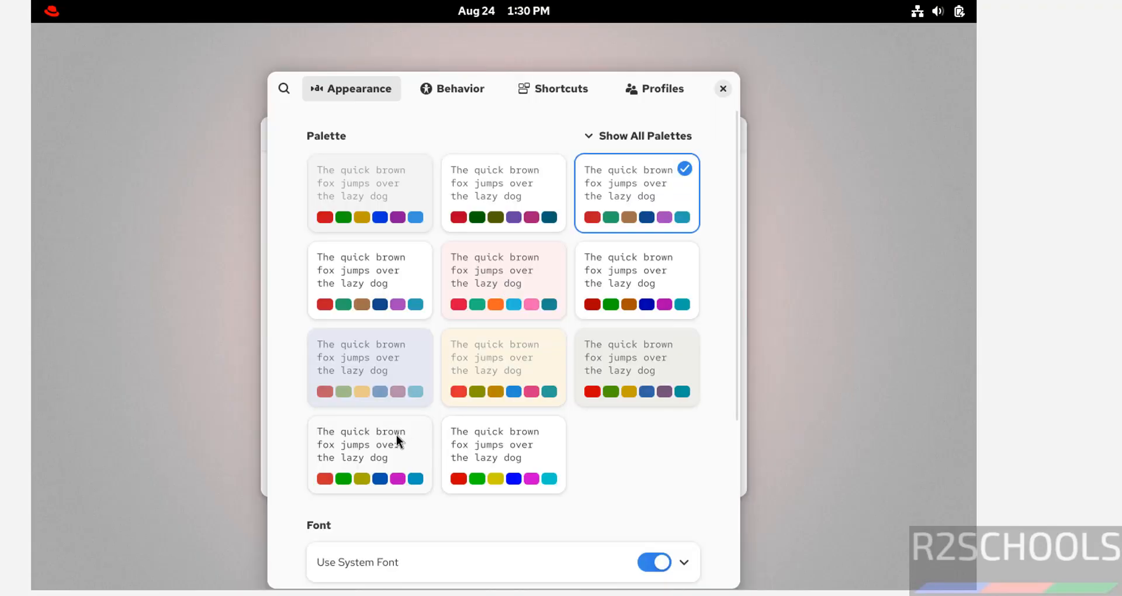
click(391, 437)
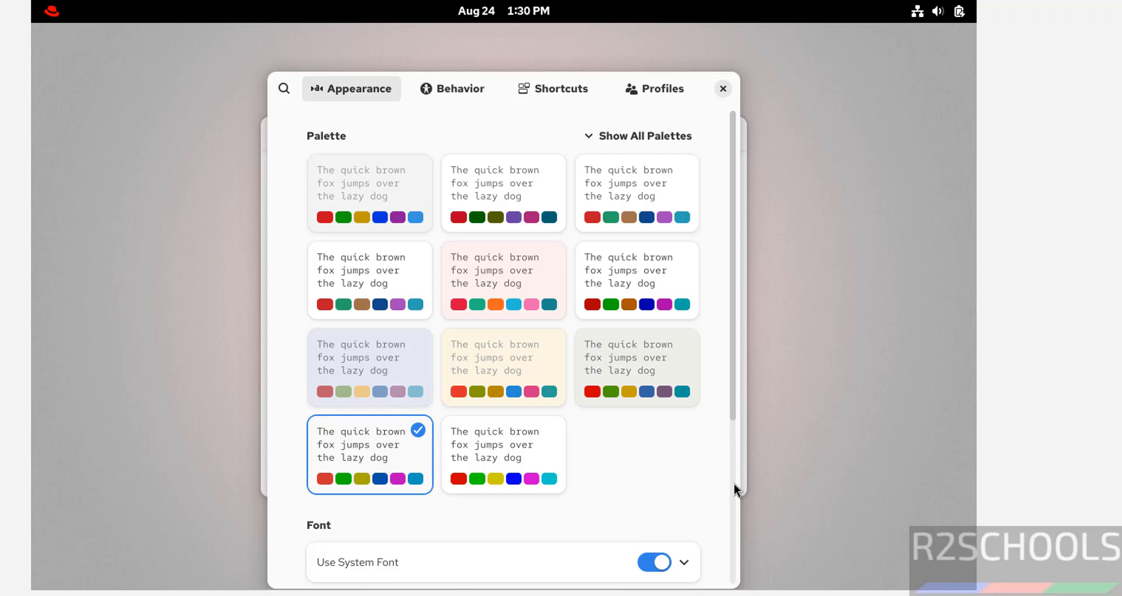
scroll(734, 485, down, 2)
scroll(734, 484, down, 4)
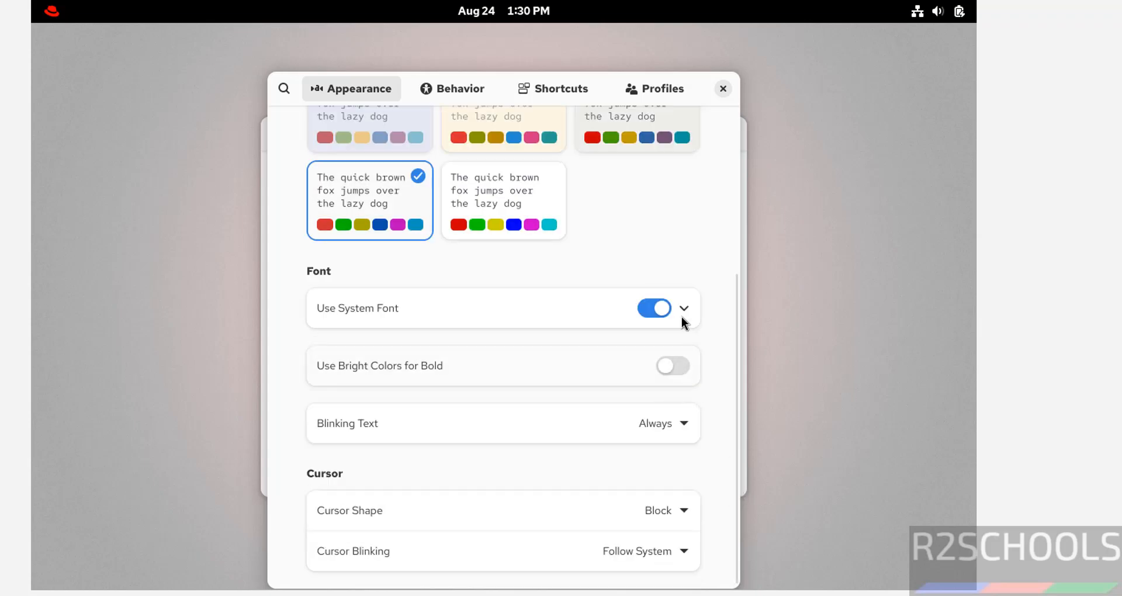
Step: Replace the system font with Red Hat Mono Light at size 14
click(650, 309)
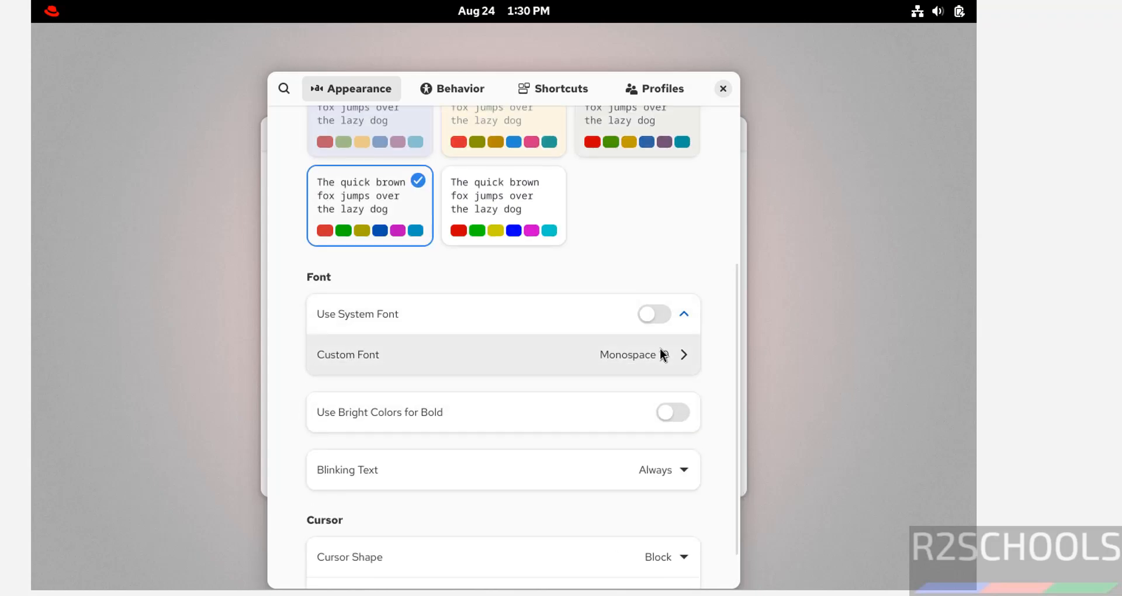
click(664, 355)
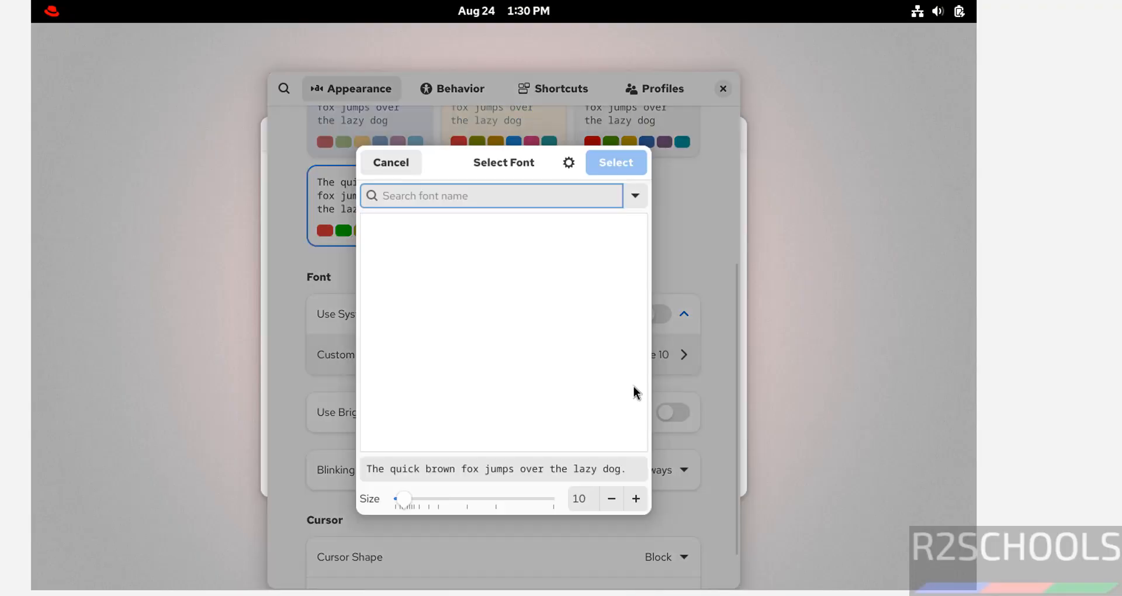
click(637, 498)
click(637, 498)
click(638, 499)
click(637, 498)
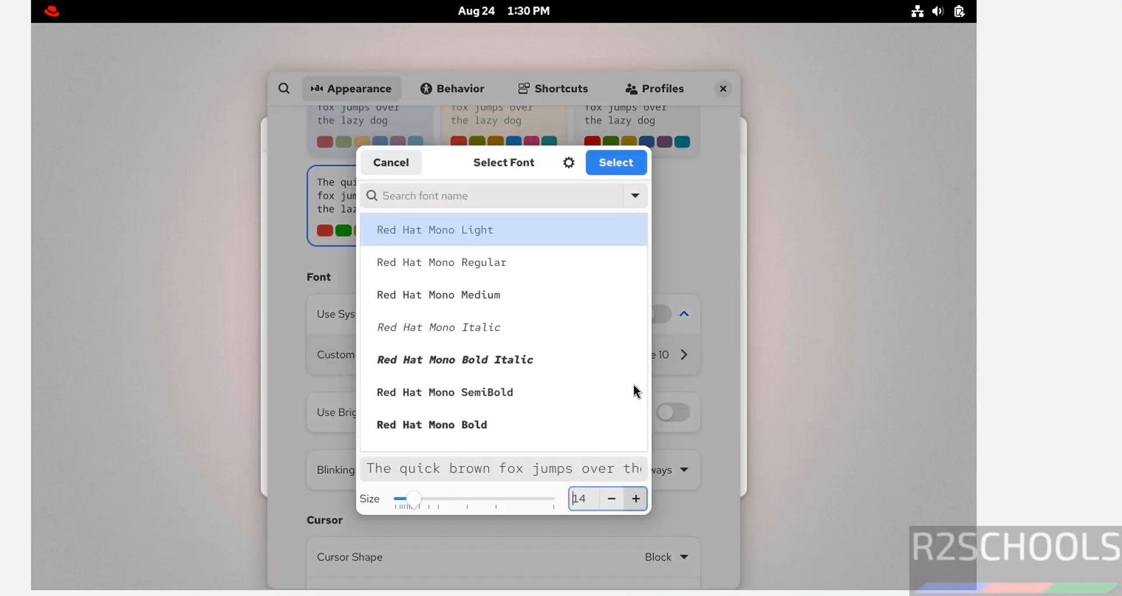
click(616, 163)
key(Escape)
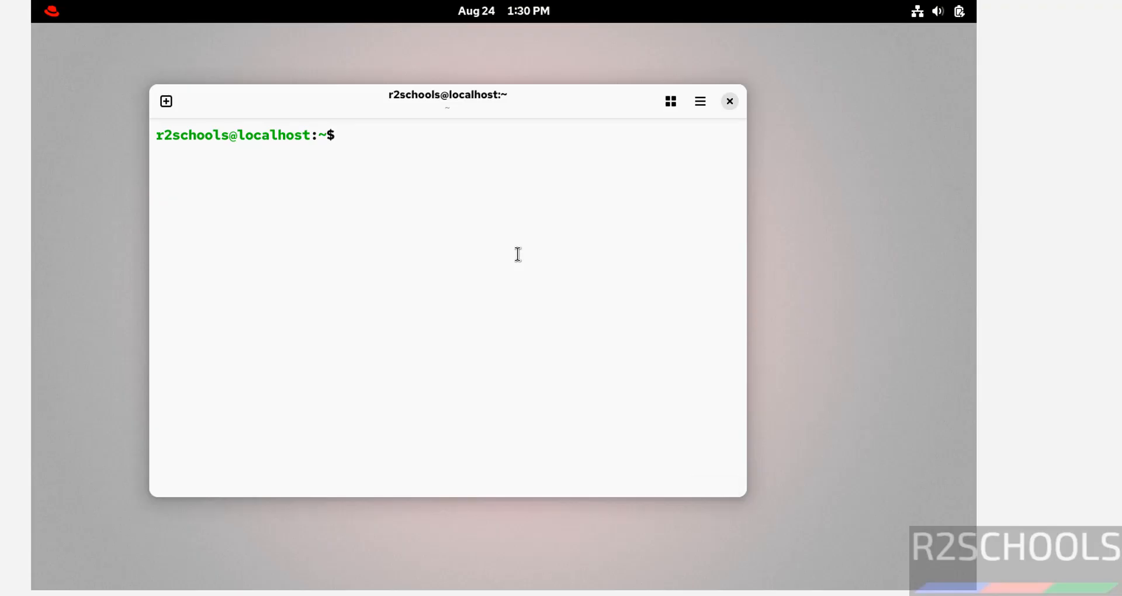
Step: Display /etc/os-release with more, then quit the pager and clear the screen
text(more /etc/)
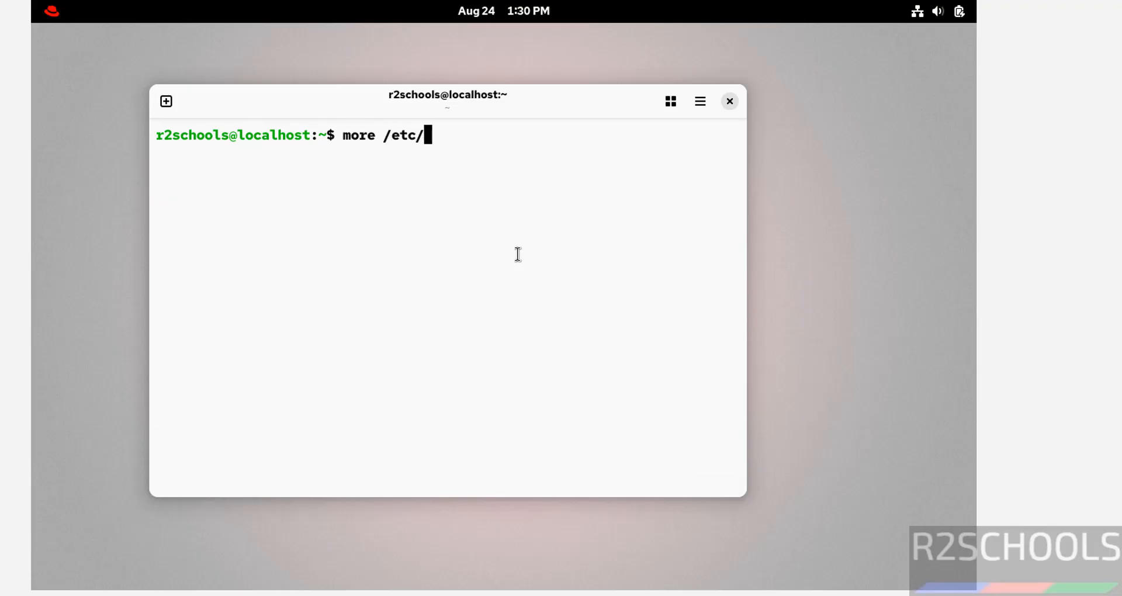
text(os-r)
key(Tab)
key(Return)
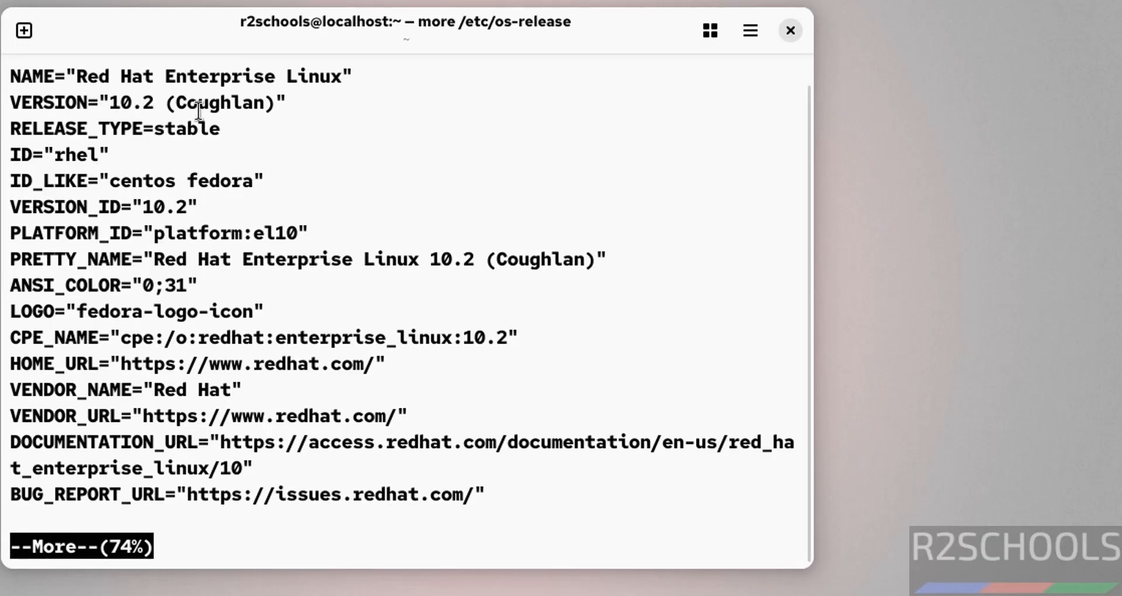
key(q)
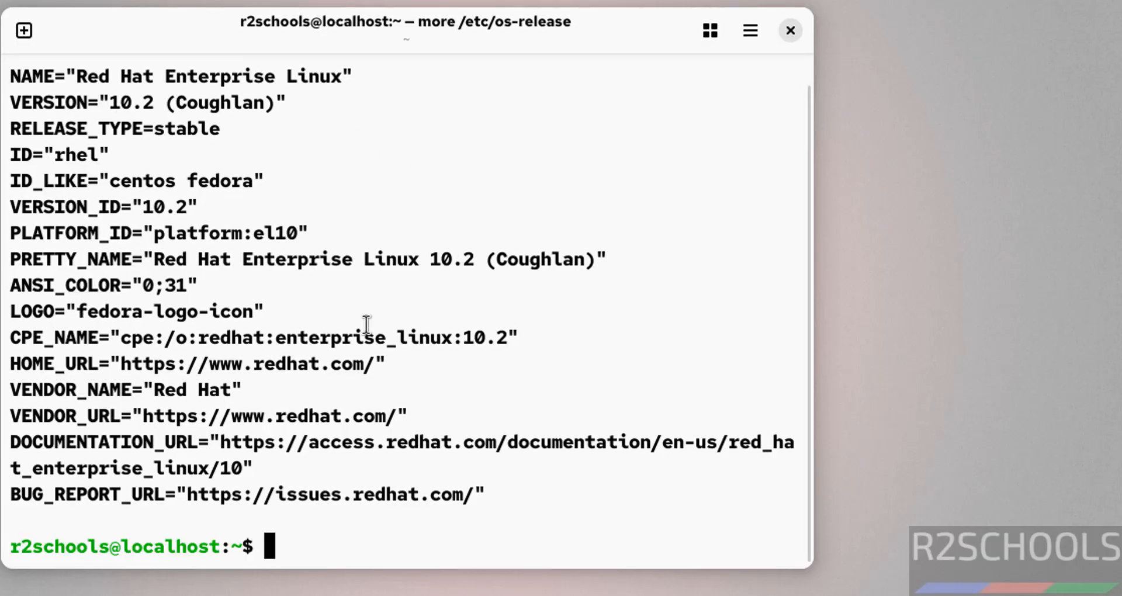
key(ctrl+l)
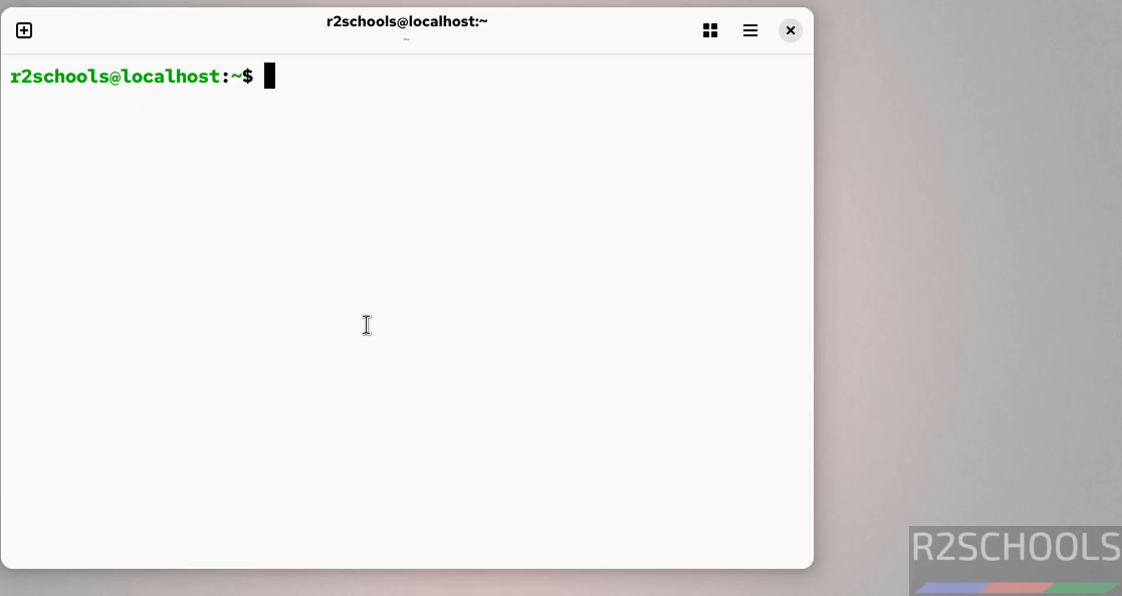
Step: Run 'sudo dnf update && sudo dnf upgrade' in the terminal
text(sudo dnf up)
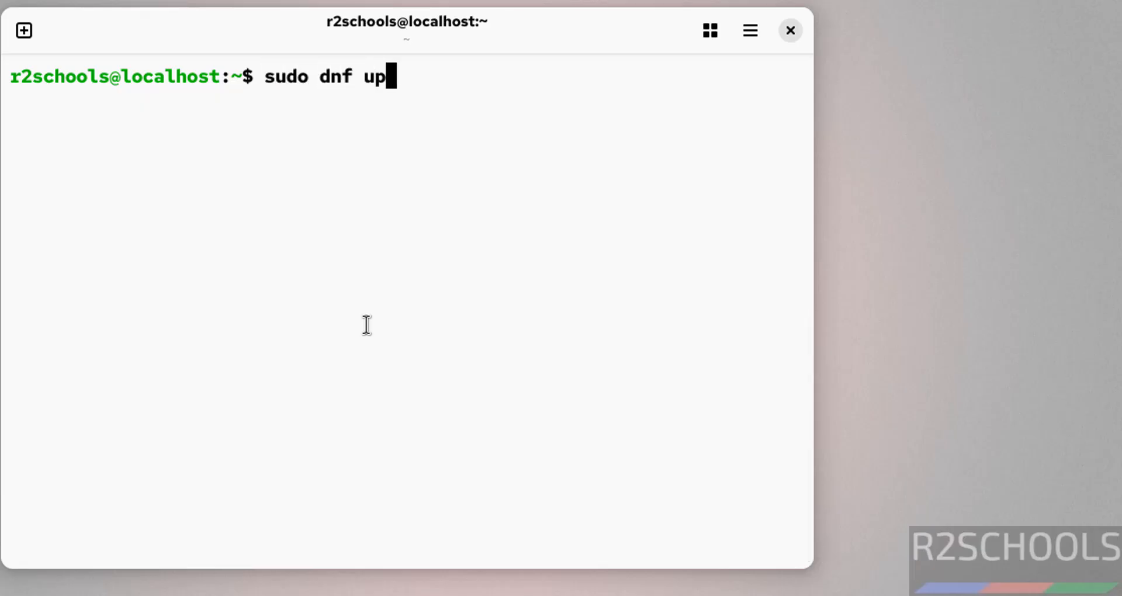
text(date && sudo dnf uprg)
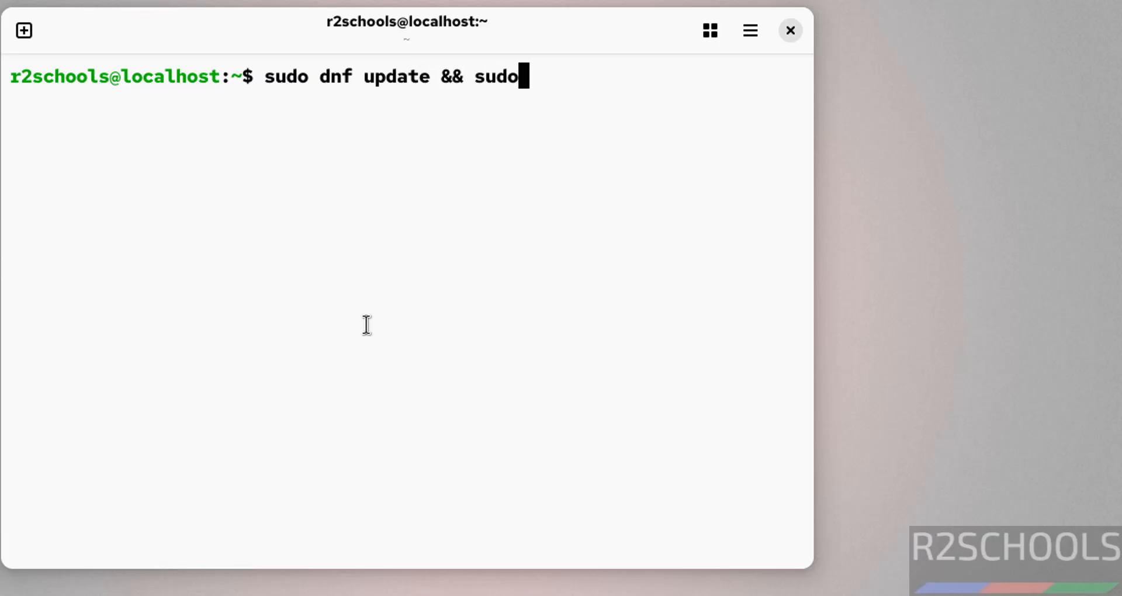
key(BackSpace)
key(BackSpace)
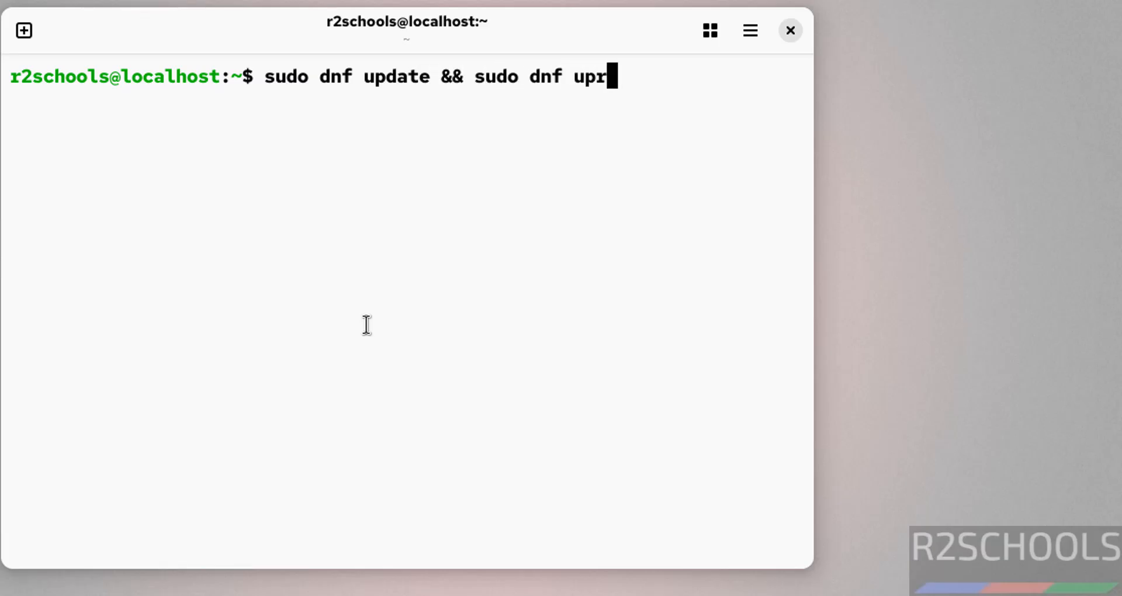
text(grade)
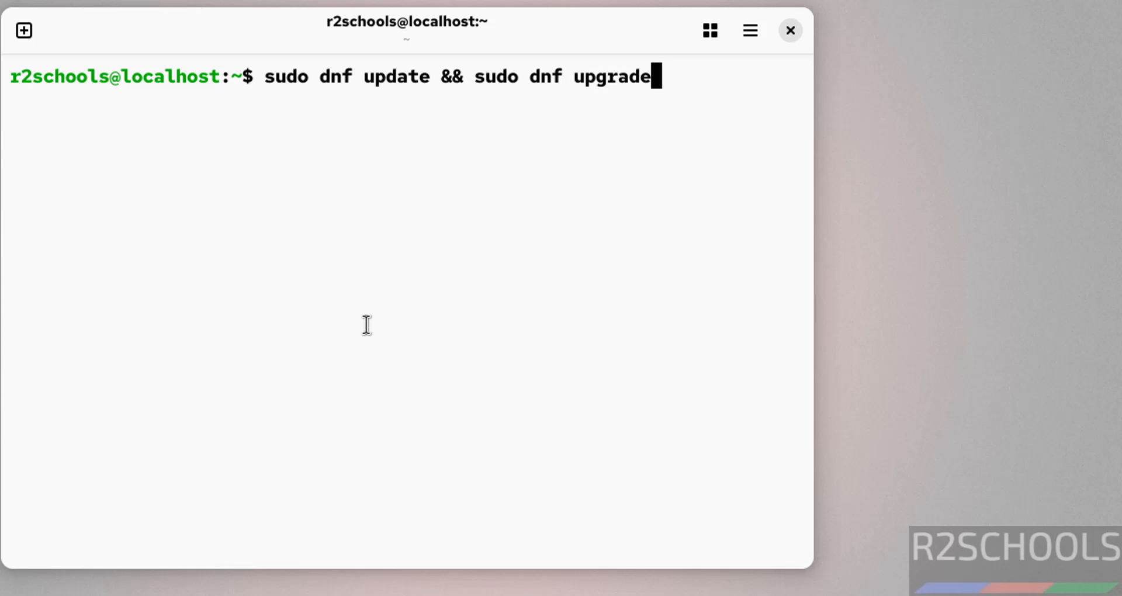
key(Return)
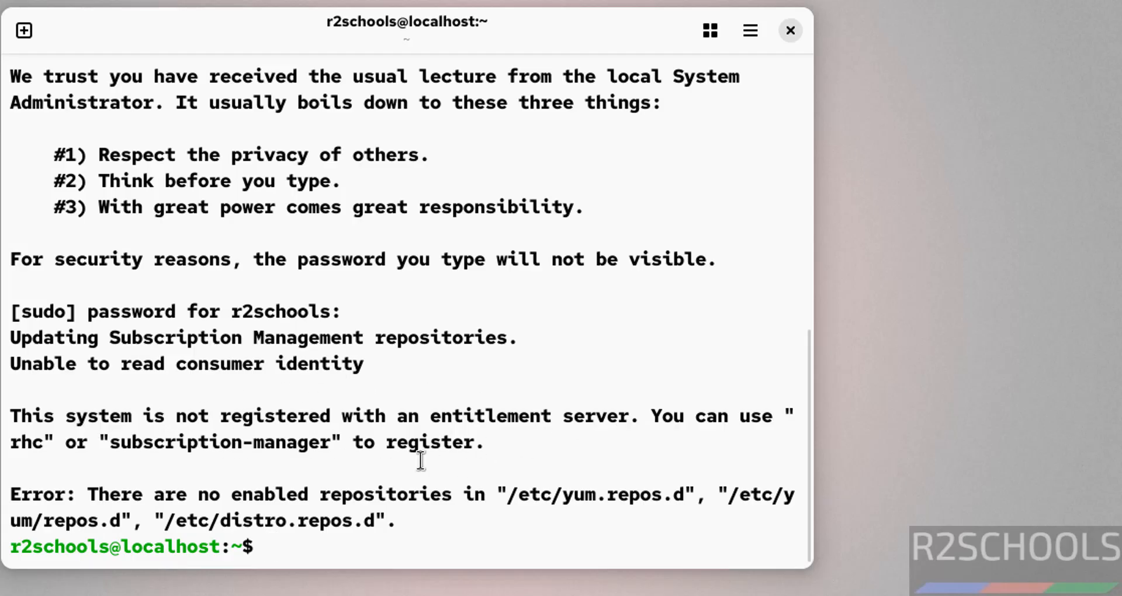
Step: Copy the 'system is not registered' error message to the clipboard
drag(13, 417, 474, 442)
right_click(422, 416)
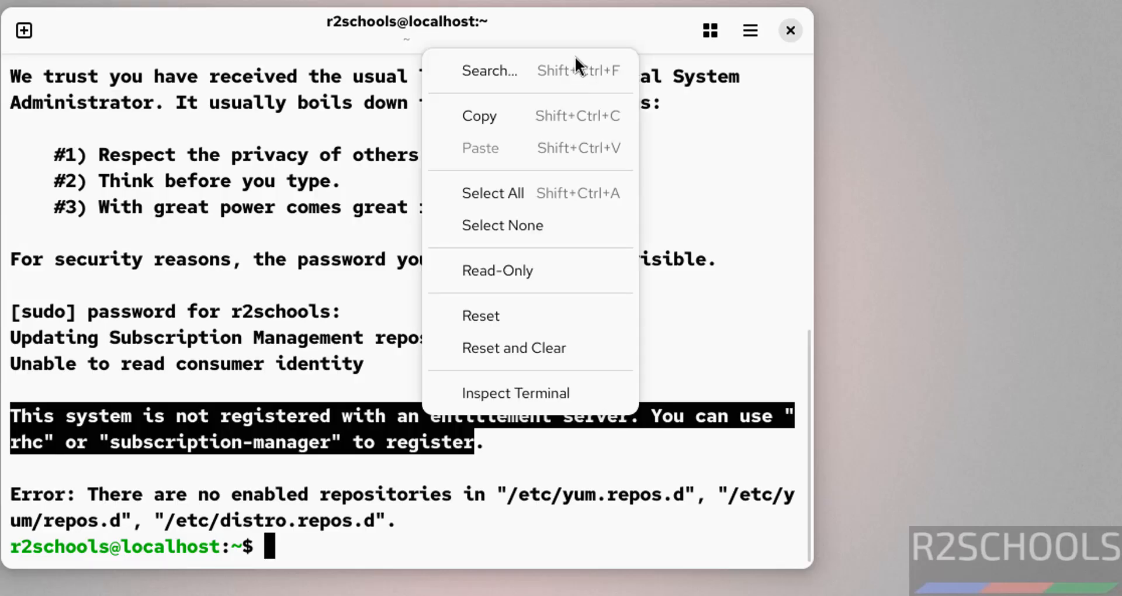
click(504, 114)
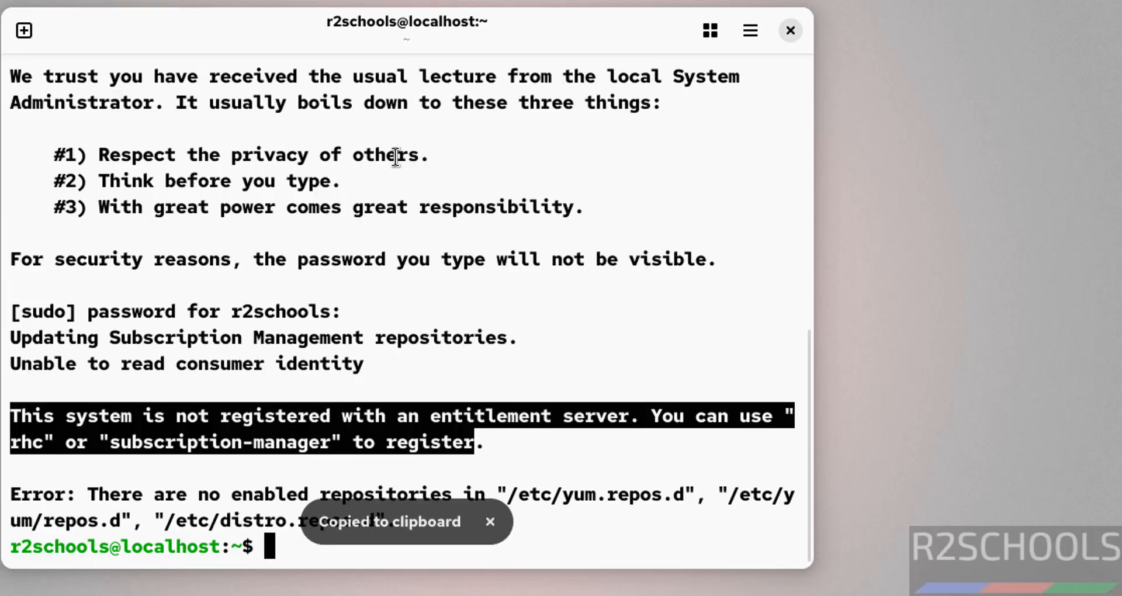
click(207, 188)
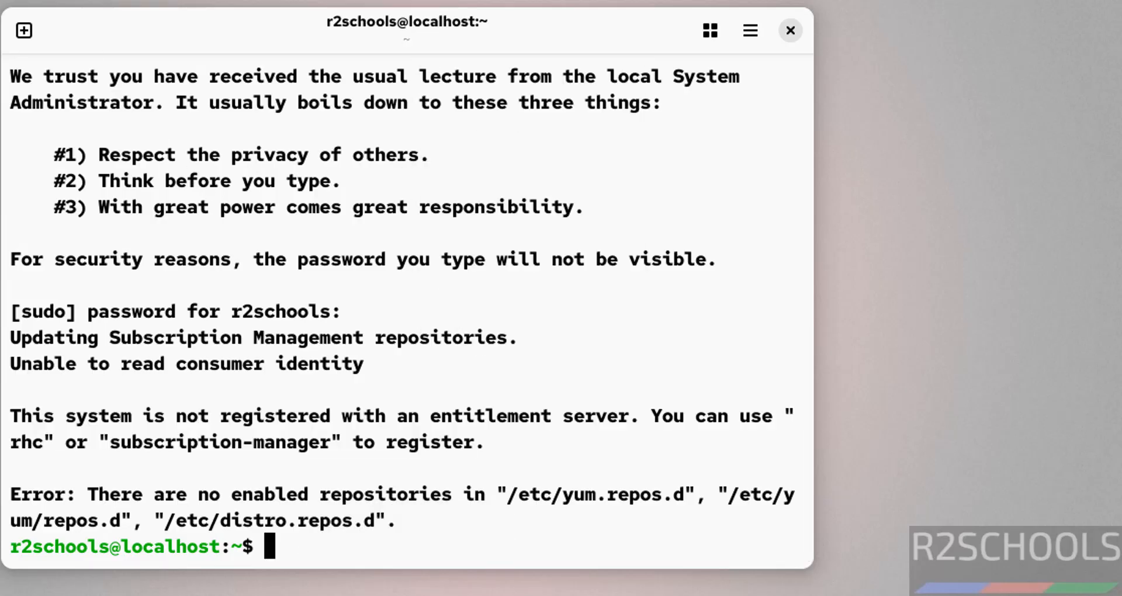
key(super)
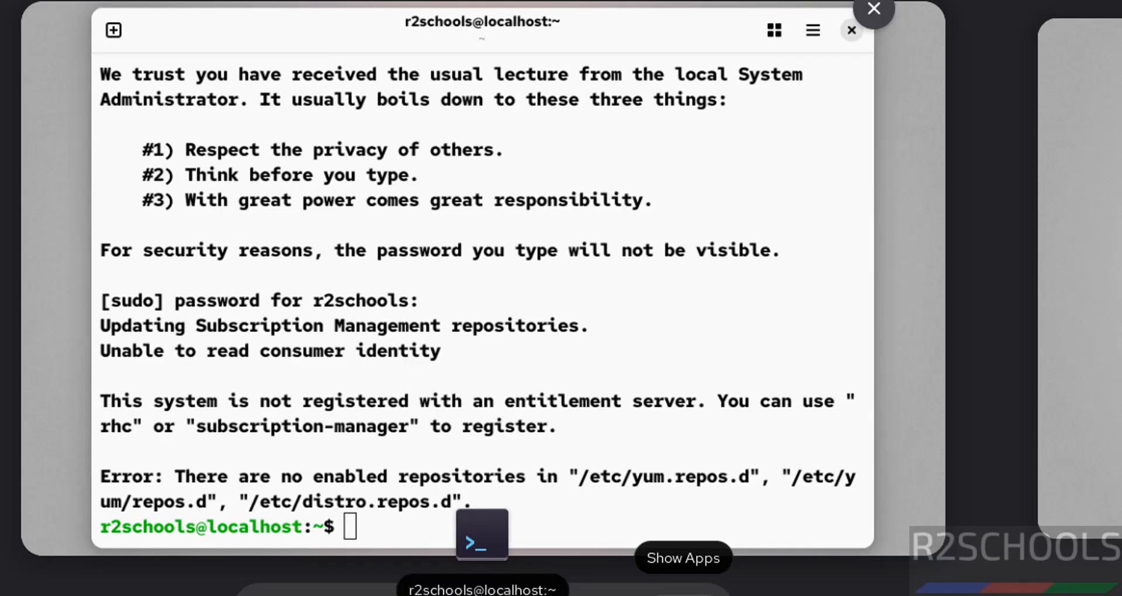
Step: Select the suggested 'sudo subscription-manager register' command from the Firefox results, then clear the terminal
click(684, 595)
click(684, 595)
click(683, 595)
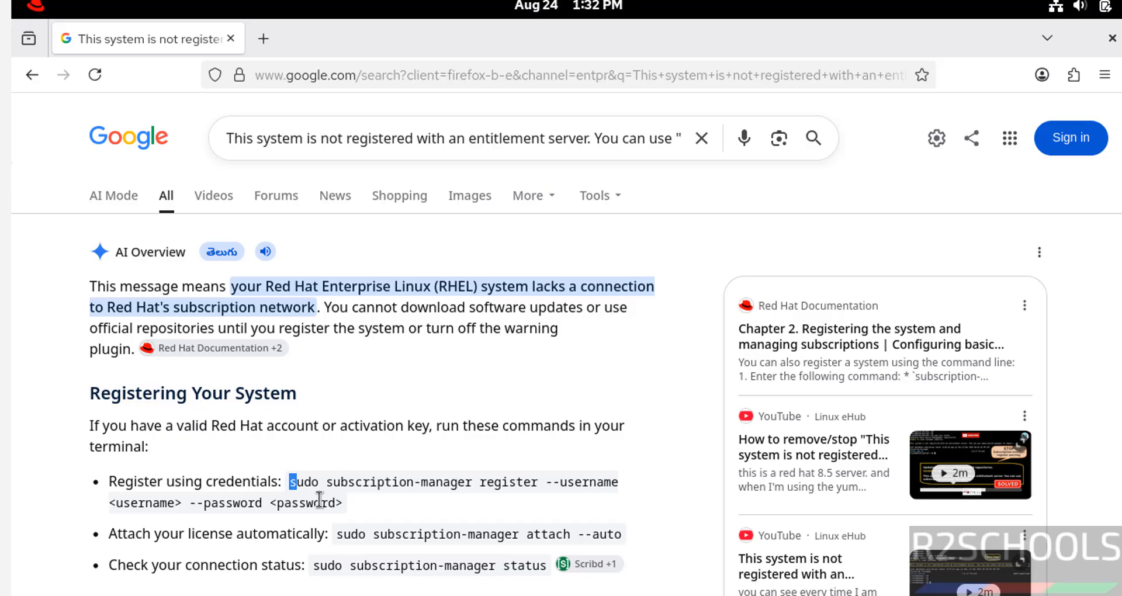
drag(290, 482, 621, 485)
key(alt+Tab)
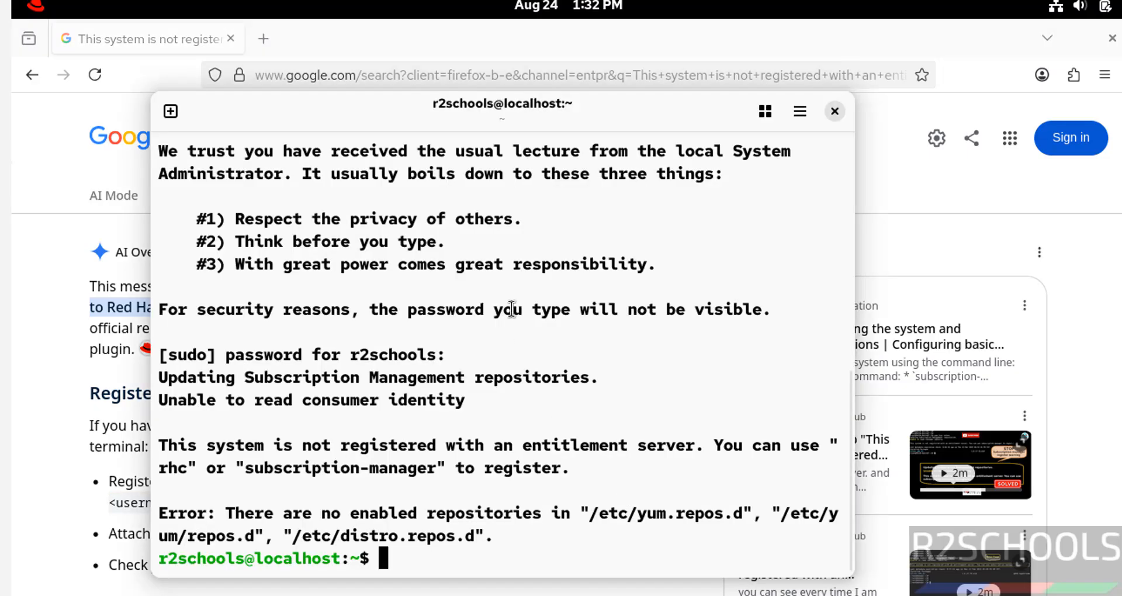
key(ctrl+l)
Step: Run the pasted subscription-manager register command with the account e-mail as --username and the account password
right_click(358, 272)
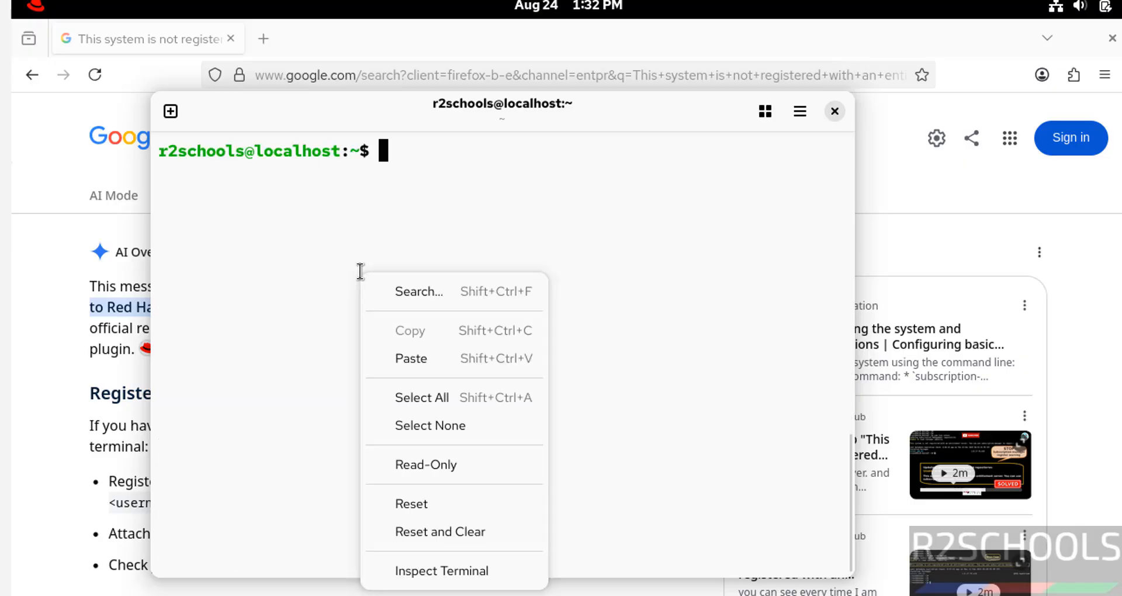
click(423, 359)
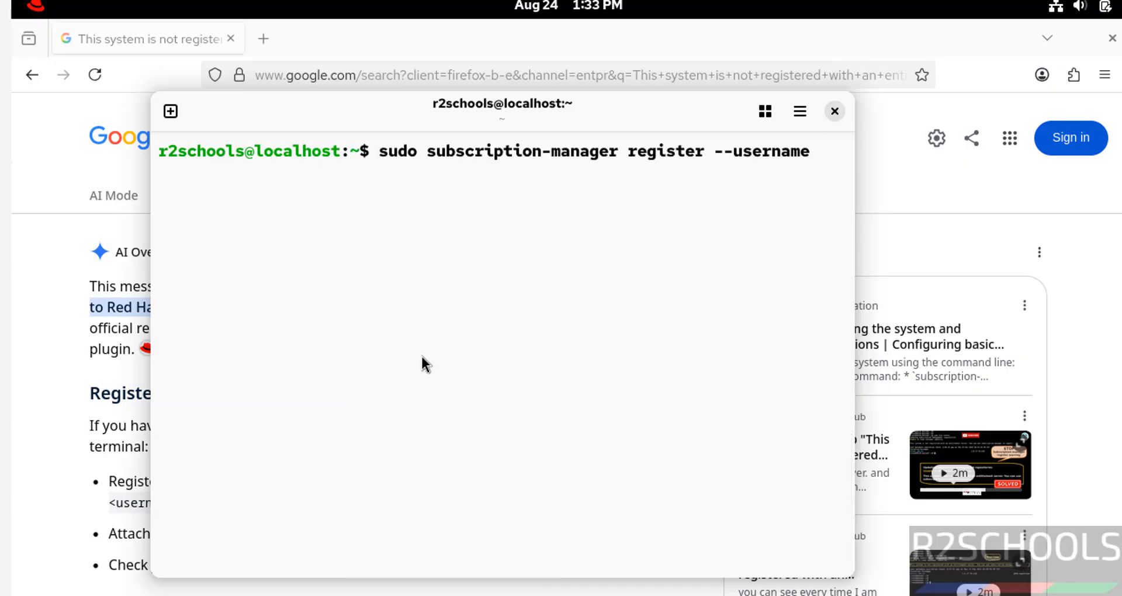
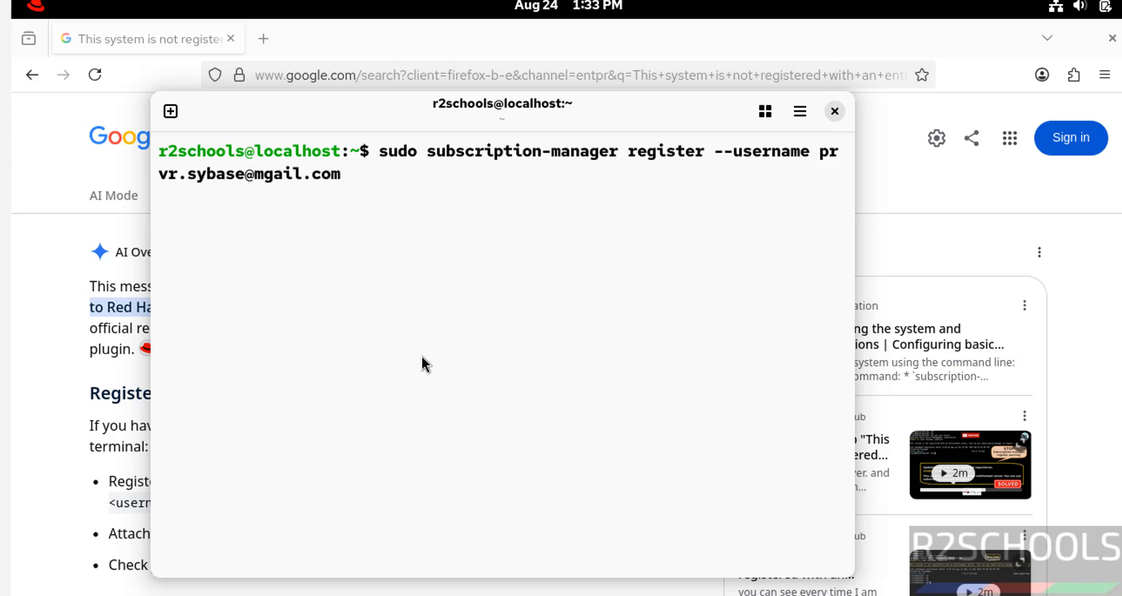
text(--password)
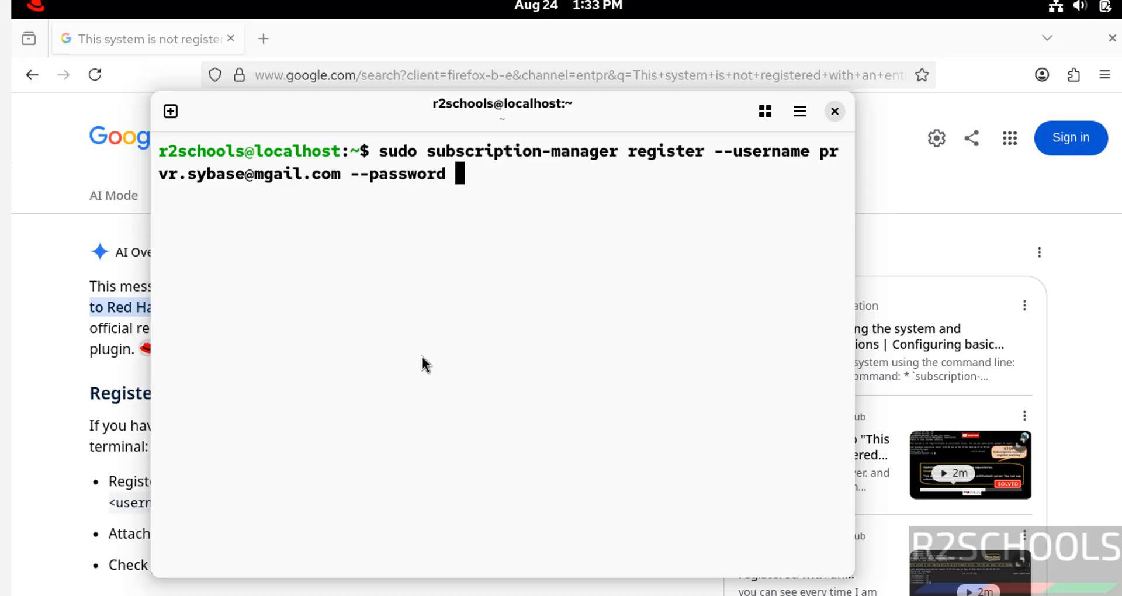
key(alt+Tab)
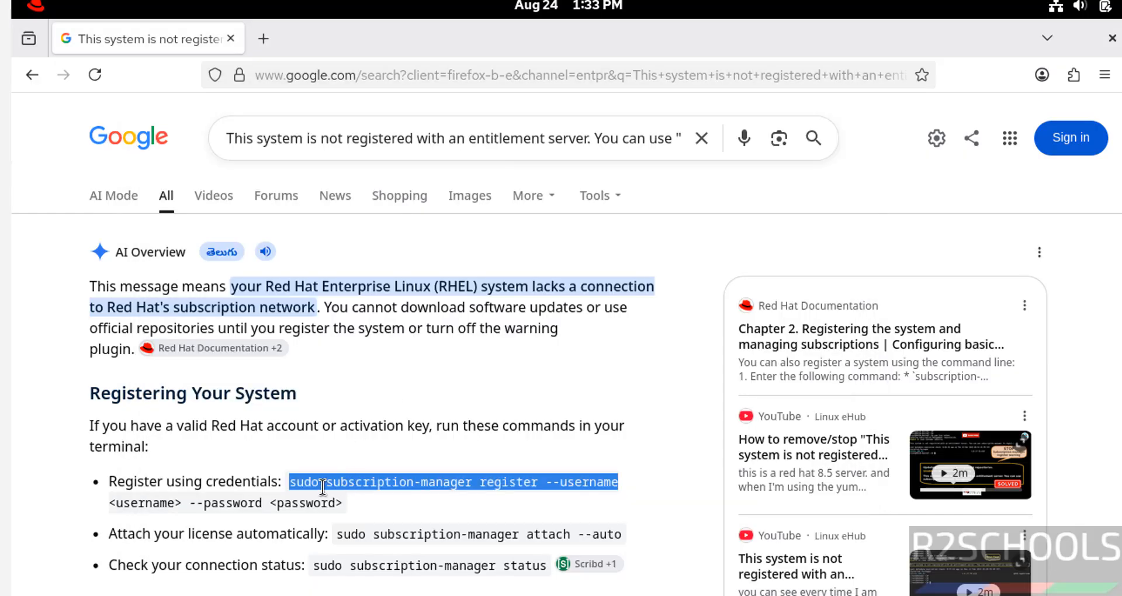
key(alt+Tab)
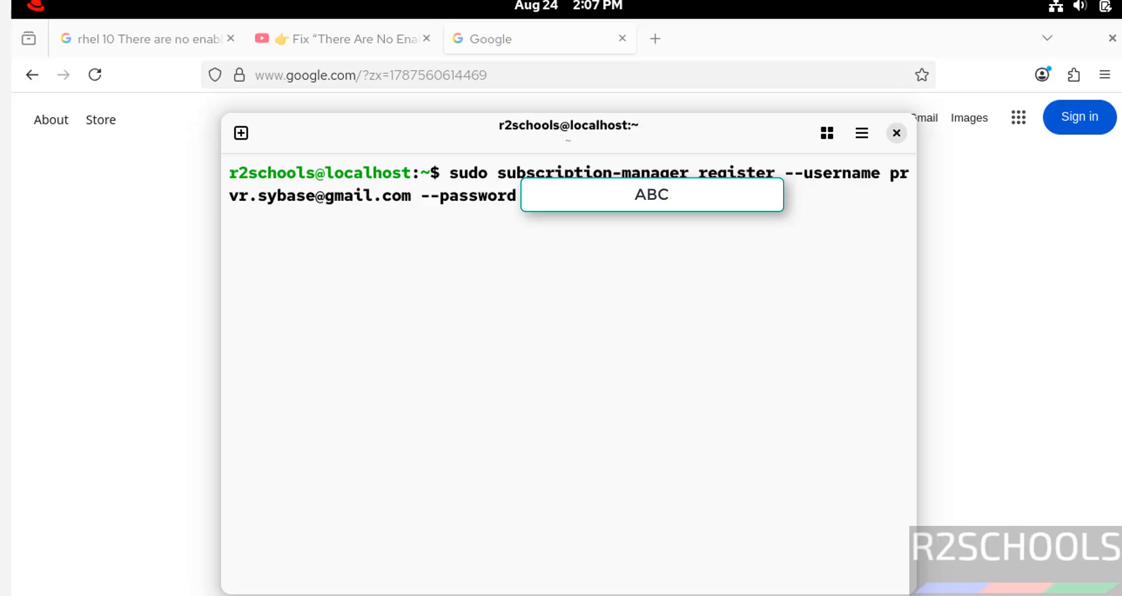
key(Return)
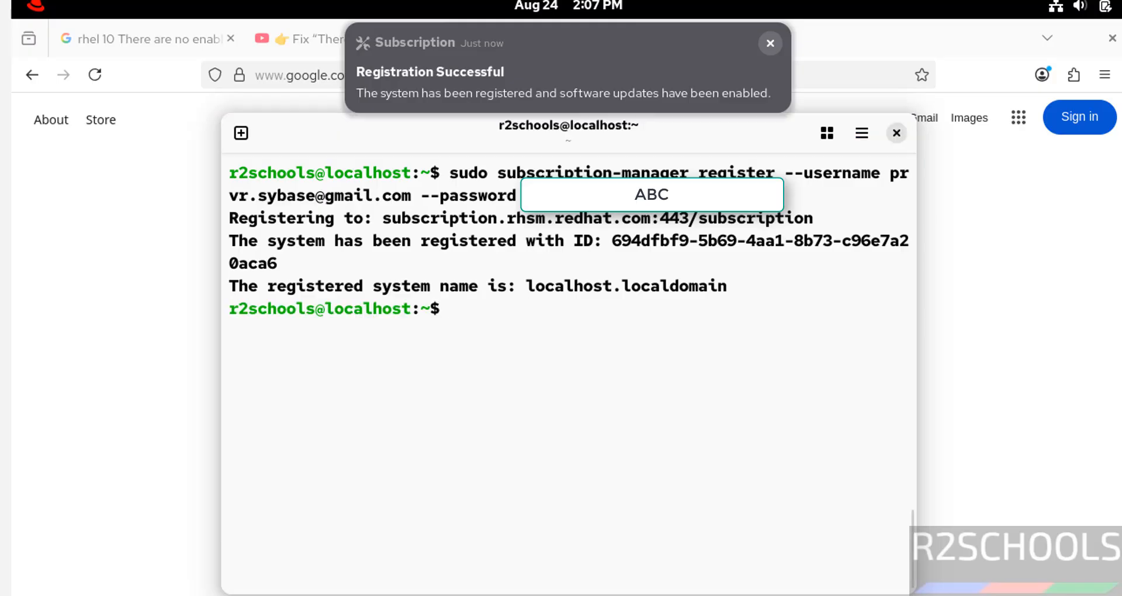
key(ctrl+l)
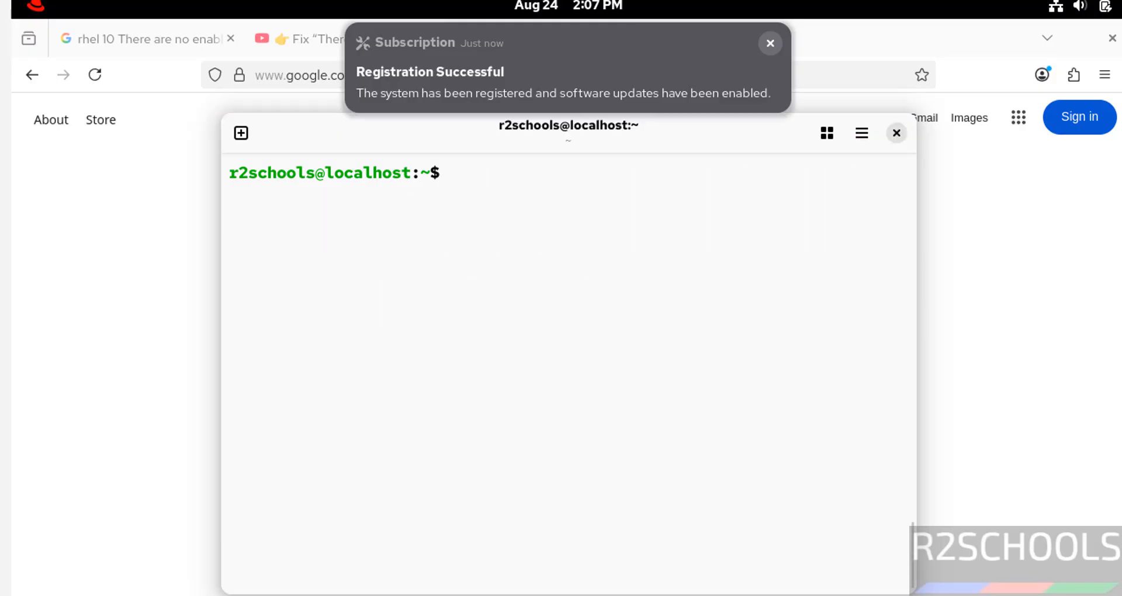
Step: Run 'sudo dnf update && sudo dnf upgrade' and confirm with y to download 262 packages
text(sudo dnf)
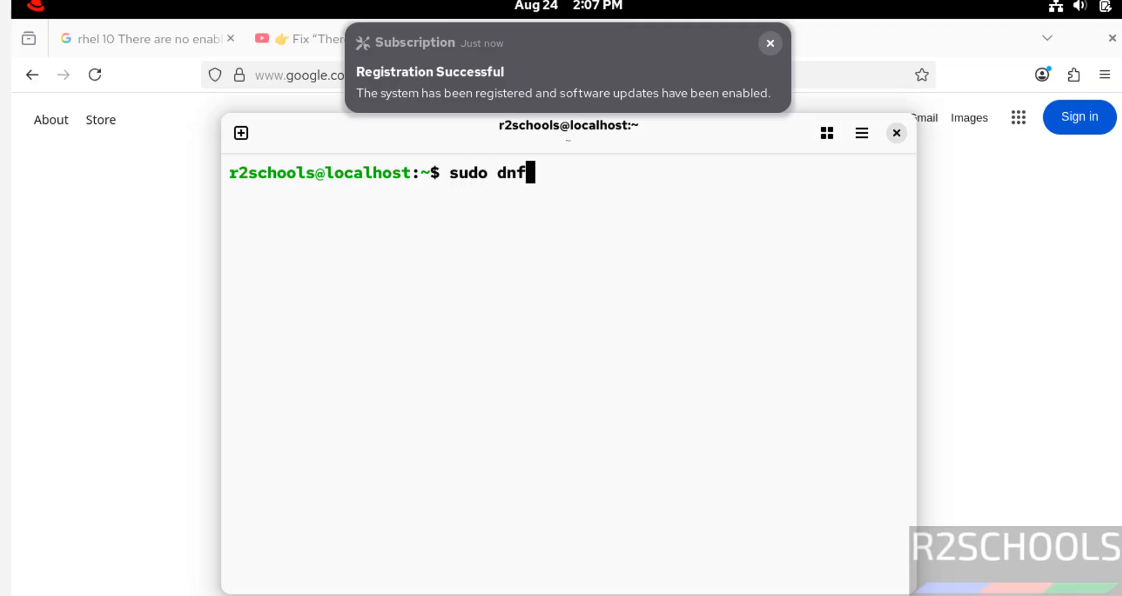
text( update )
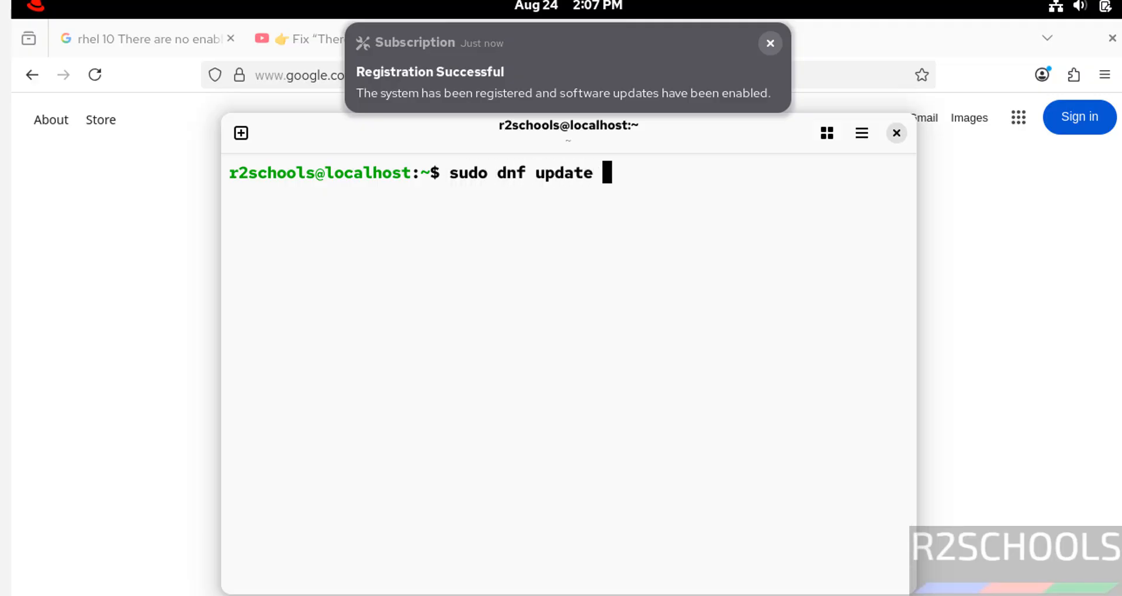
text(&& sudo dnf upg)
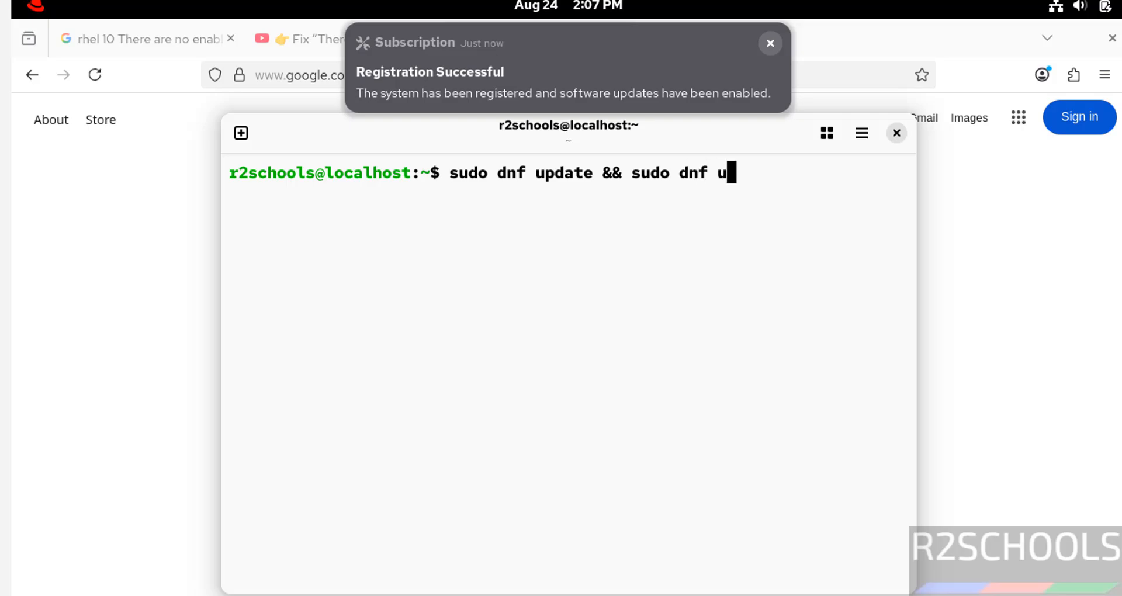
text(rade)
key(Return)
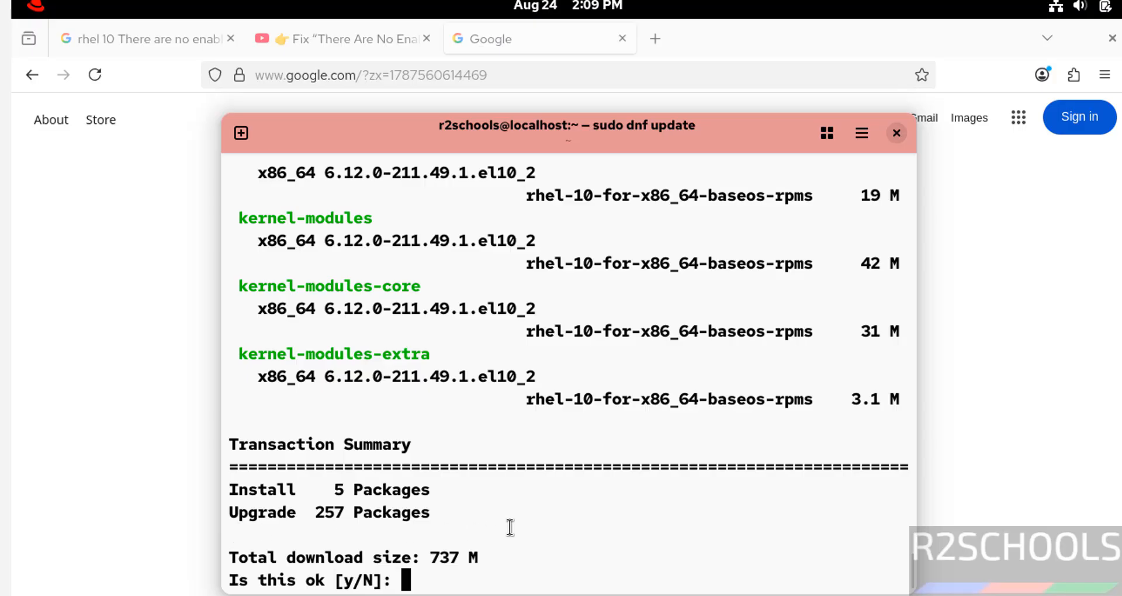
text(y)
key(Return)
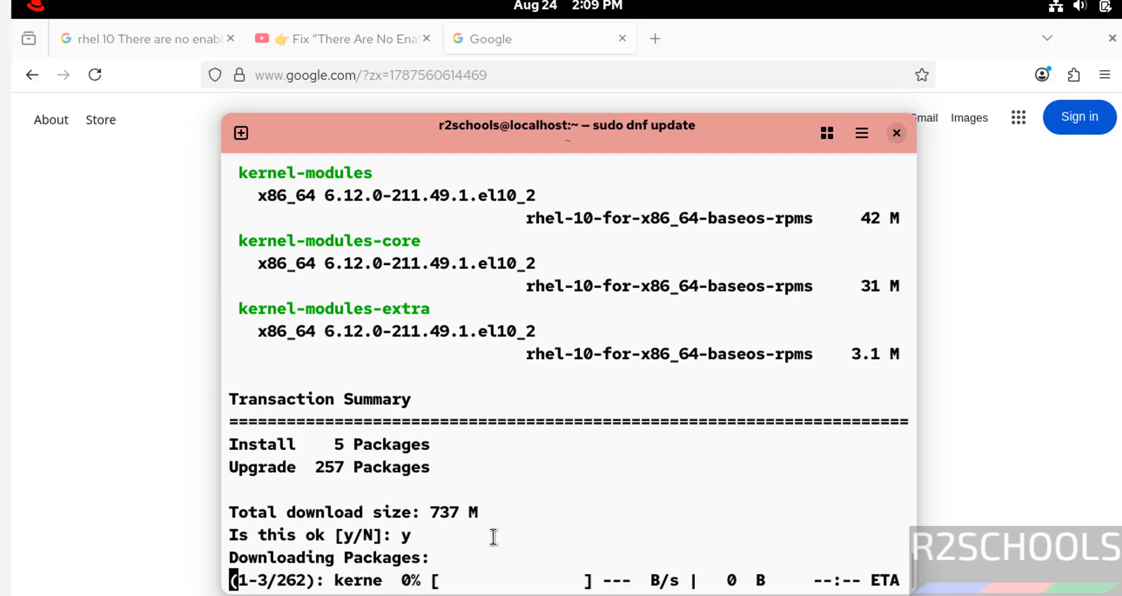